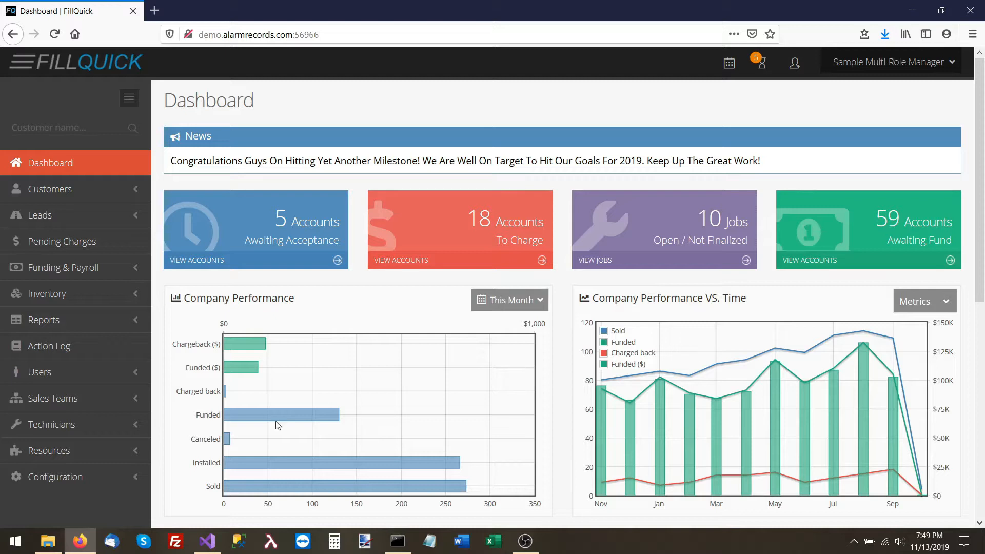
- Open Customers.csv from the CustomerImportVideoCSVs folder in Excel
left_click(49, 539)
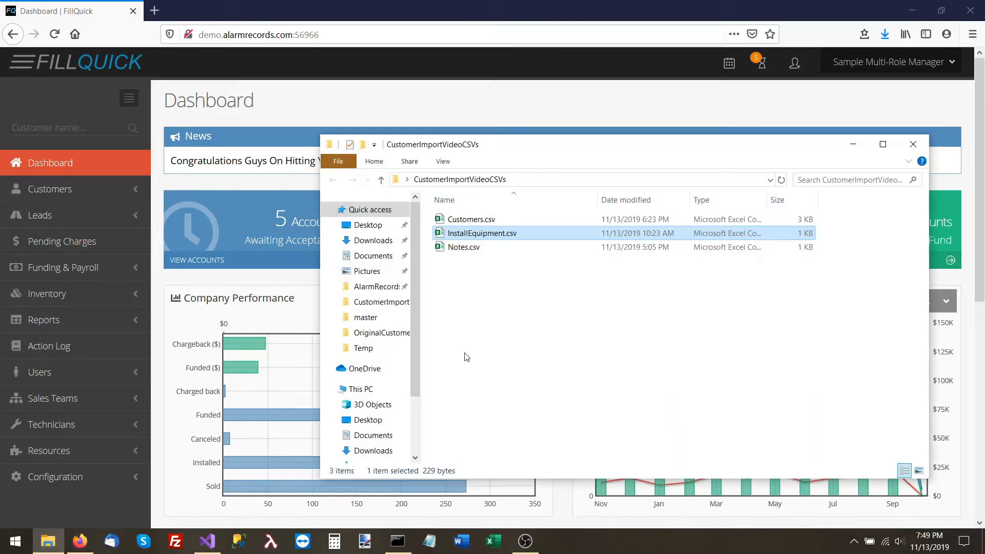
left_click(549, 222)
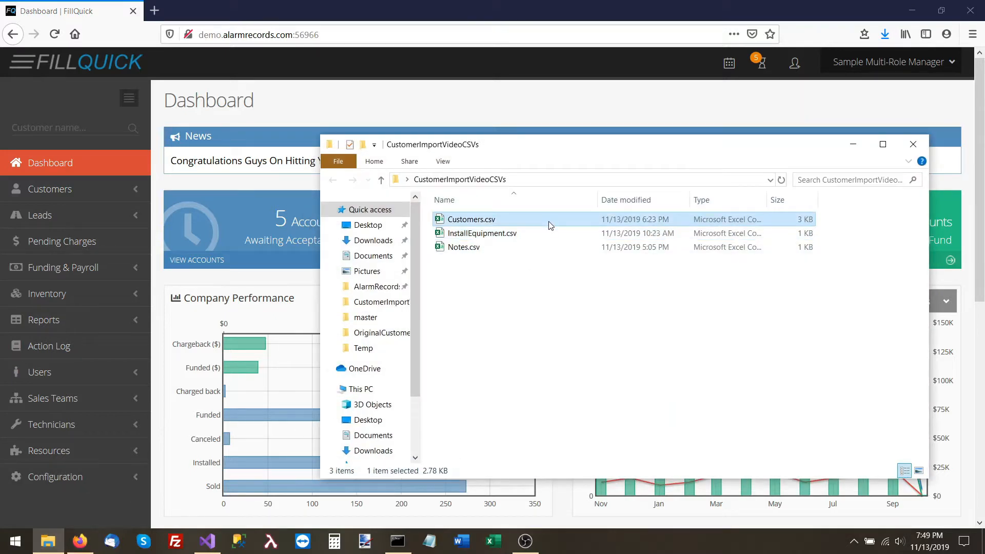
left_click(538, 233)
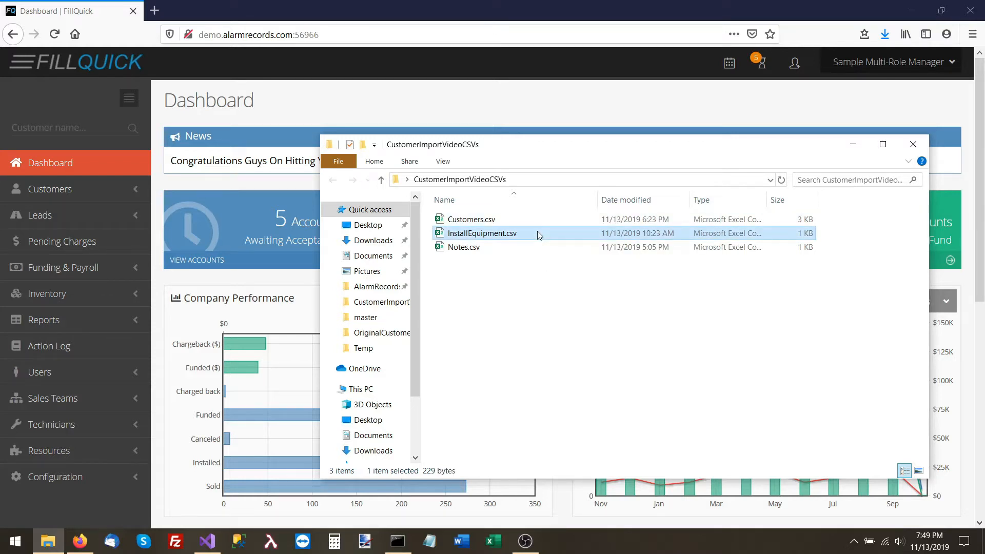
left_click(524, 248)
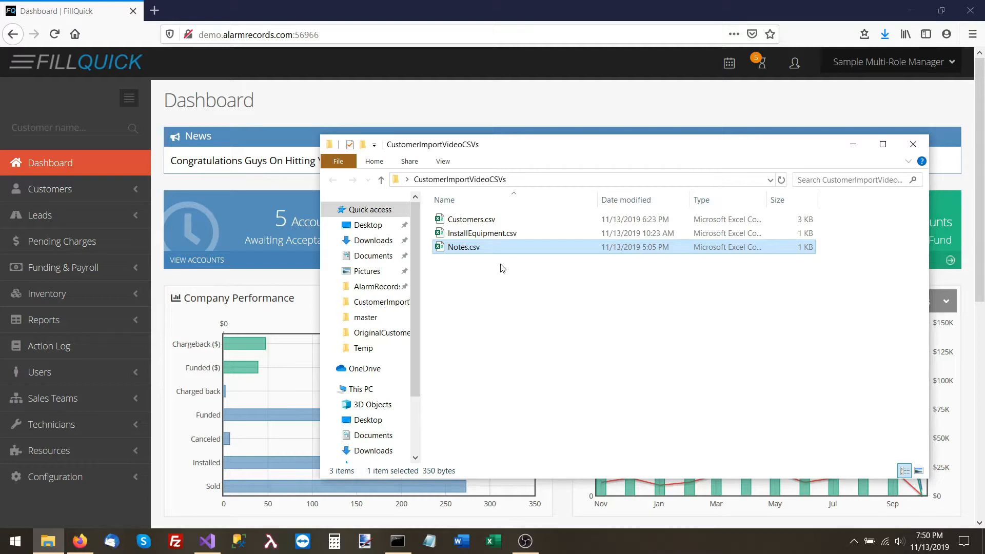
double_click(487, 219)
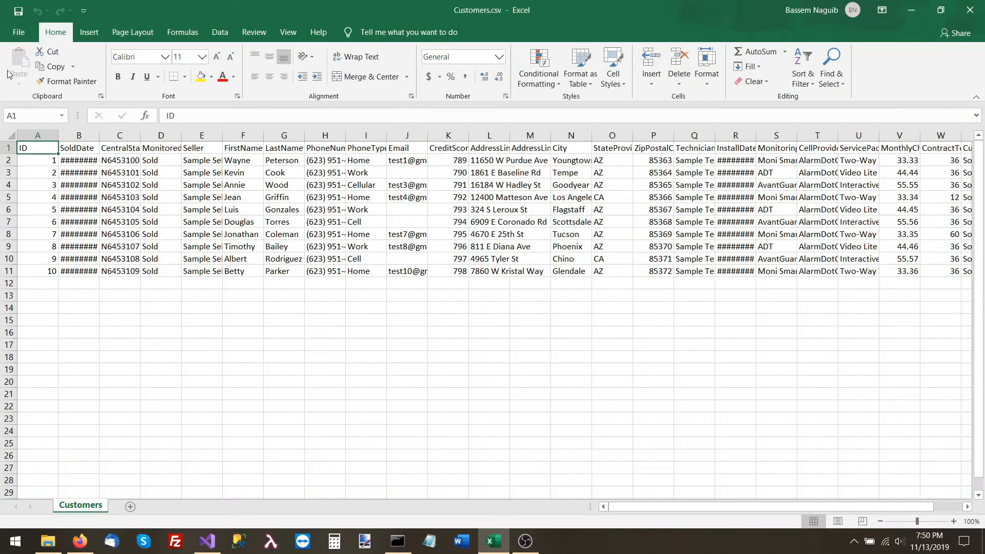
- Look up CSV (Comma delimited) among the save formats for a Desktop copy of Customers.csv, and leave without saving
left_click(18, 33)
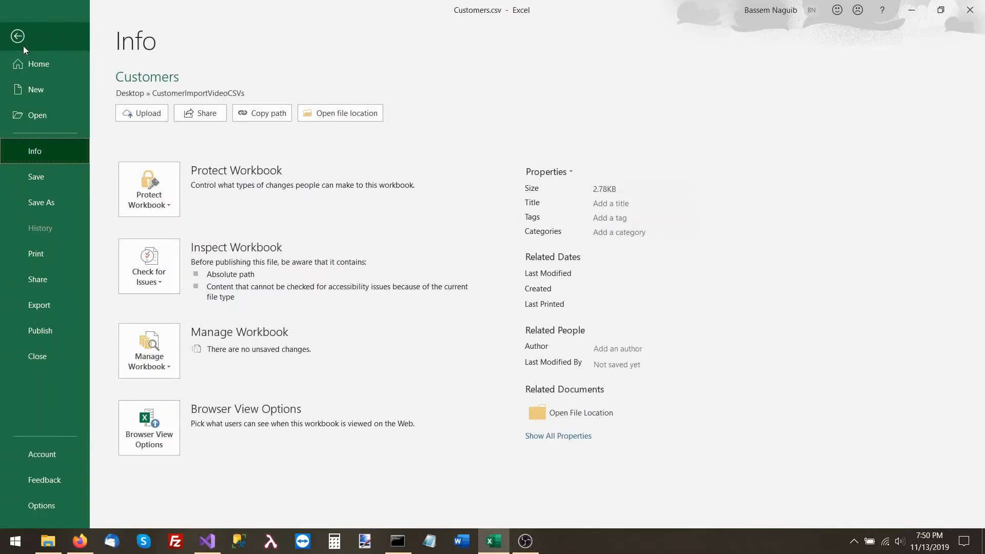
left_click(55, 203)
left_click(387, 240)
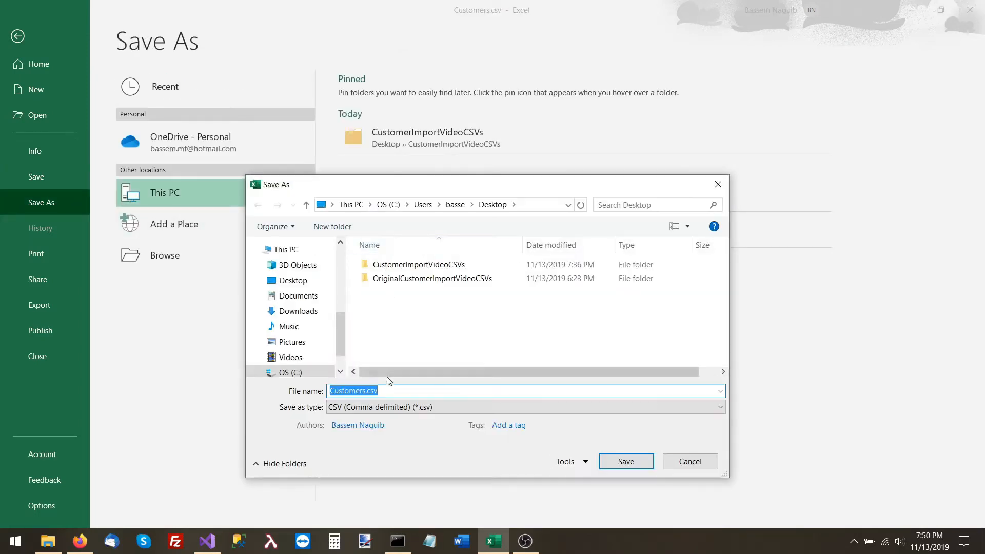
left_click(384, 407)
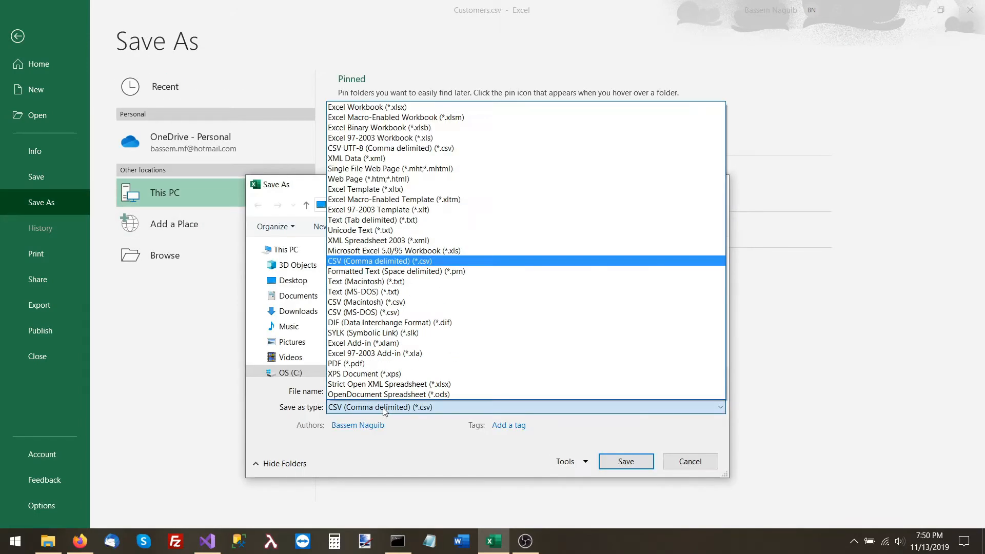
left_click(377, 261)
key("Escape")
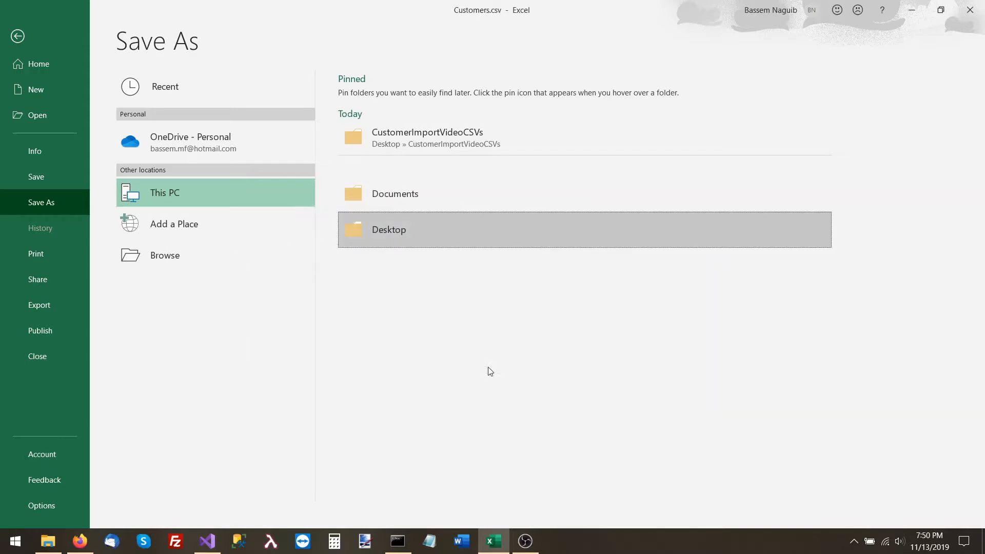
key("Escape")
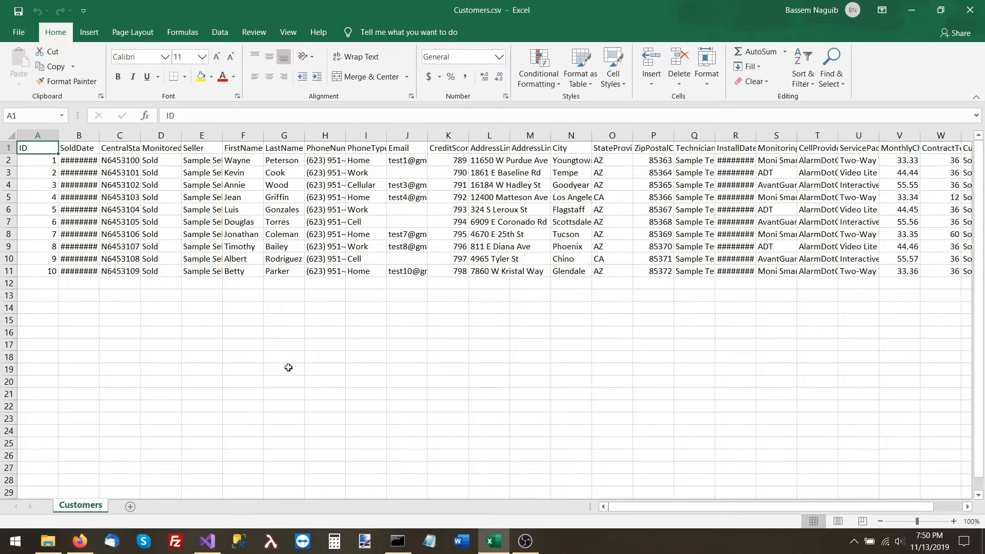
- Fit the widths of all columns in the Customers sheet to their contents
left_click(48, 540)
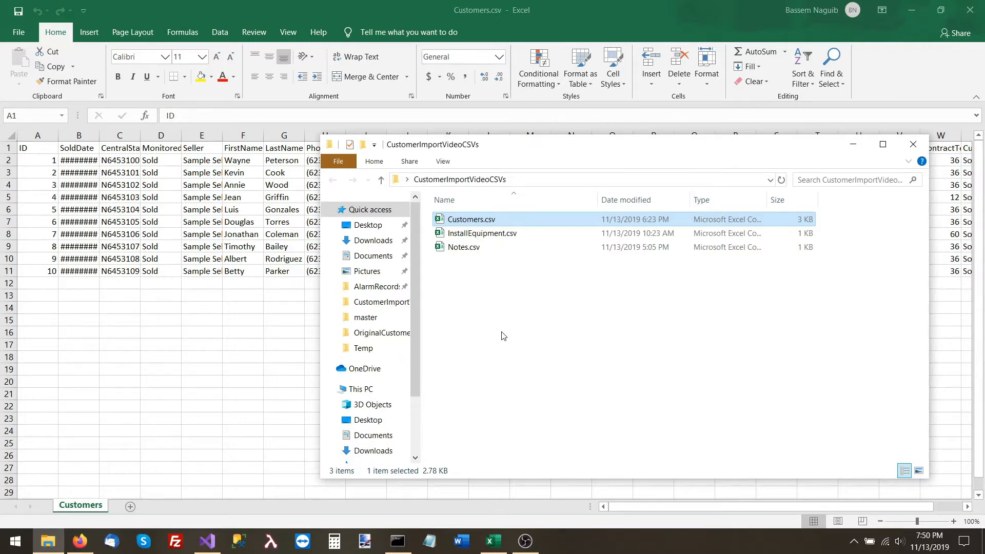
left_click(137, 214)
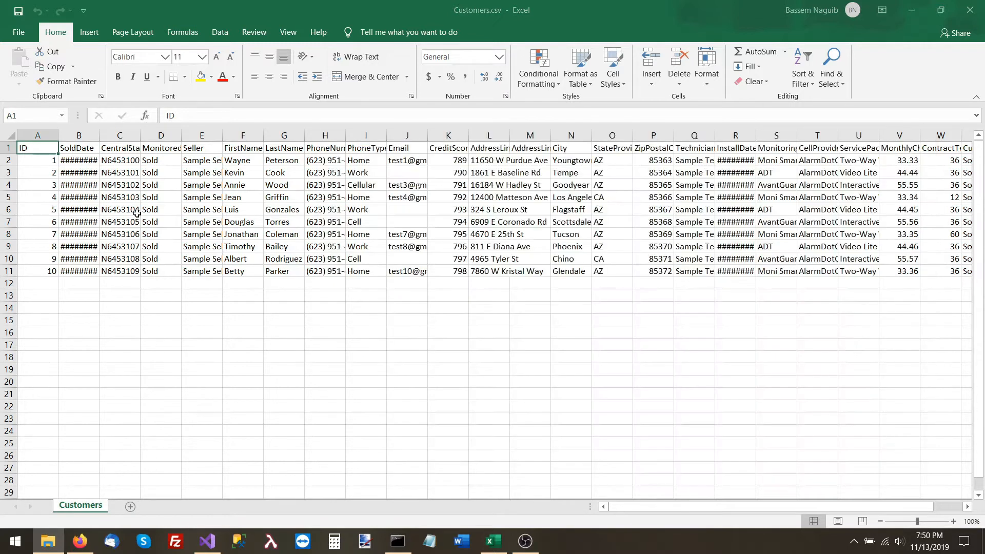
left_click(13, 140)
left_click_drag(58, 135, 58, 135)
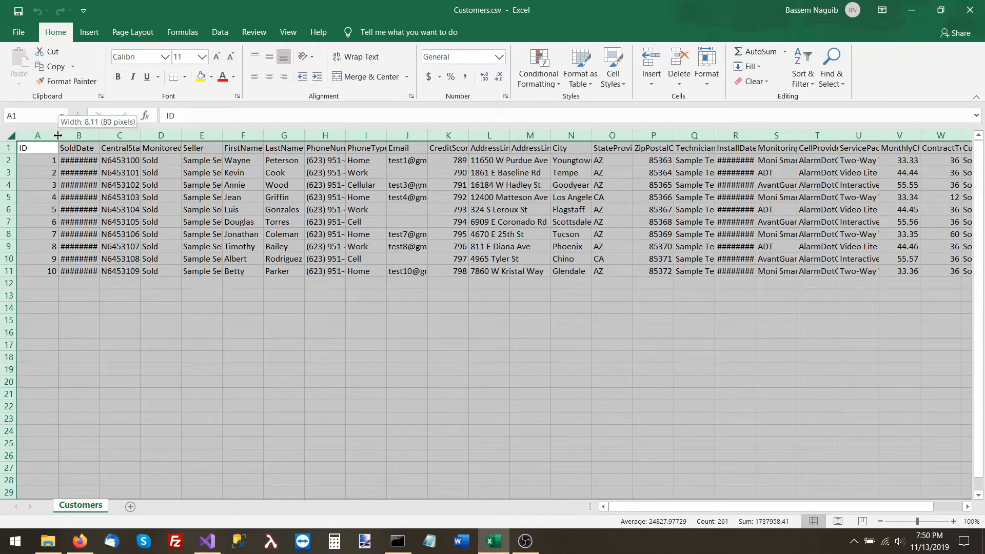
double_click(58, 134)
left_click(155, 237)
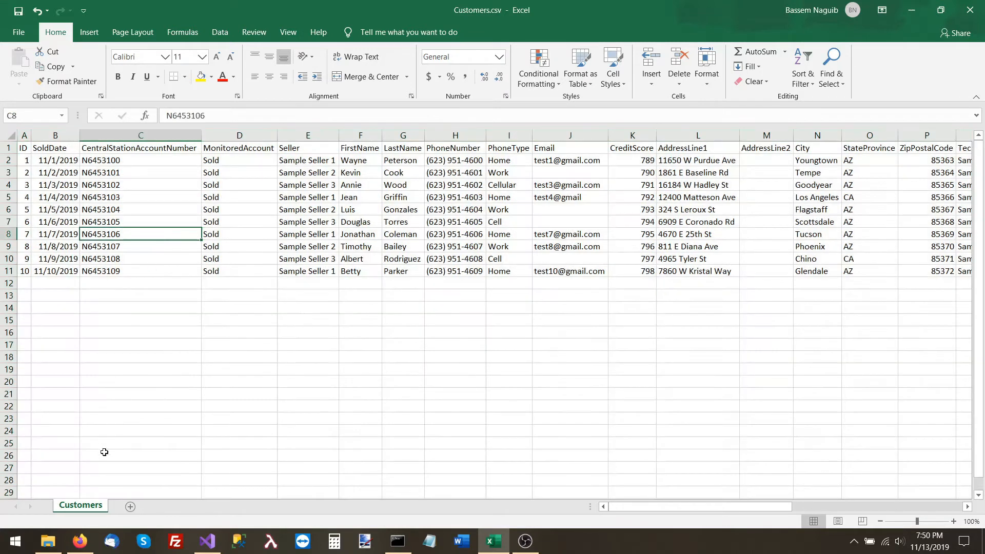
- Open InstallEquipment.csv from the CustomerImportVideoCSVs folder and fit all its column widths to their contents
left_click(48, 541)
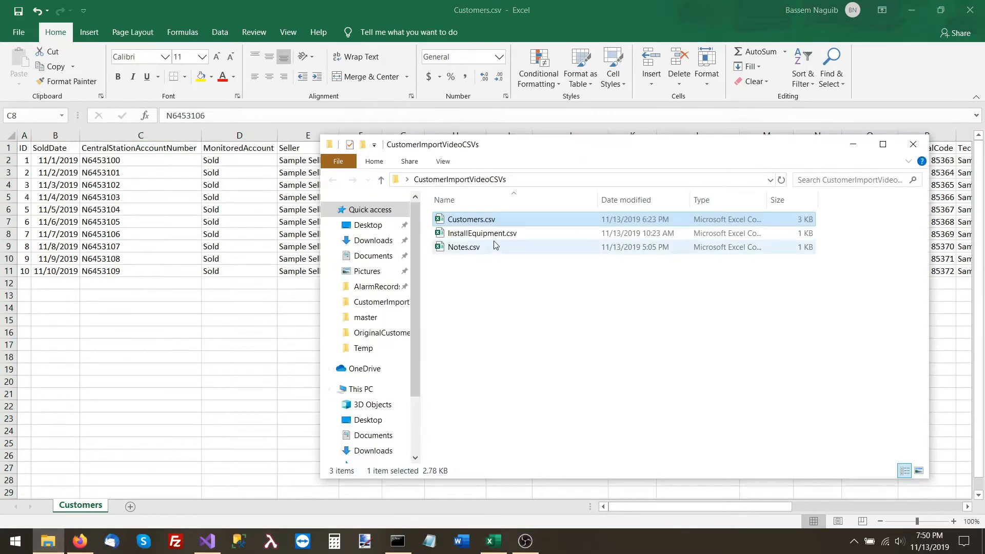
double_click(497, 234)
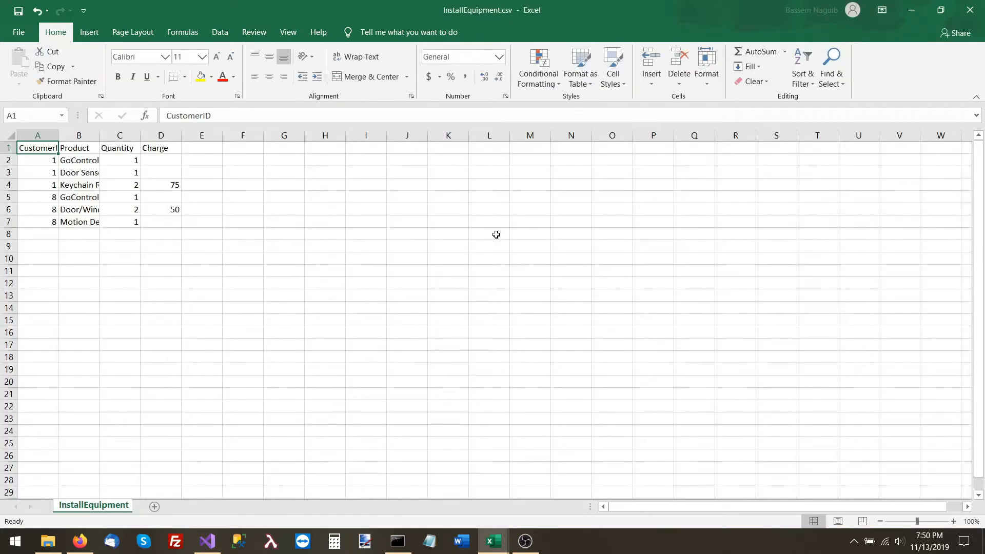
left_click(9, 134)
double_click(58, 135)
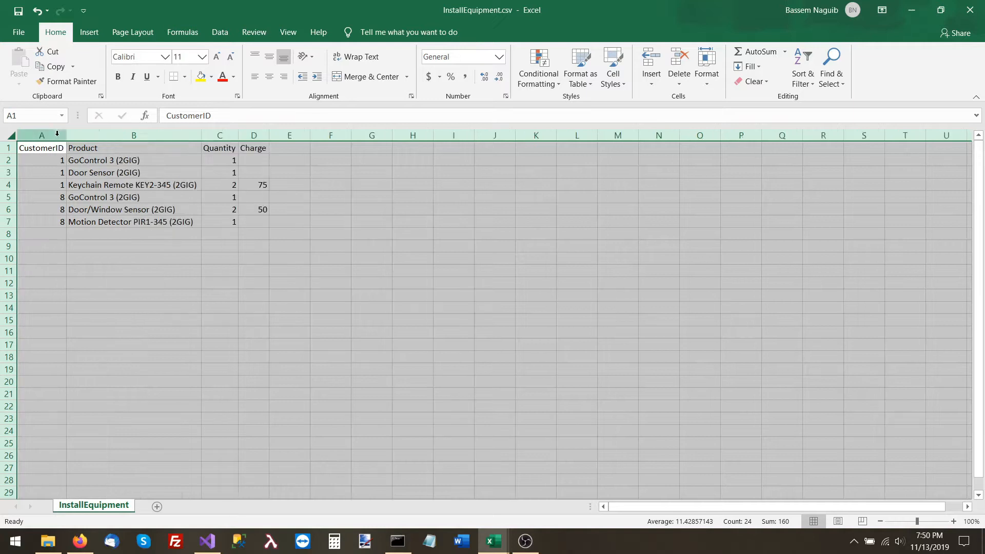
left_click(57, 148)
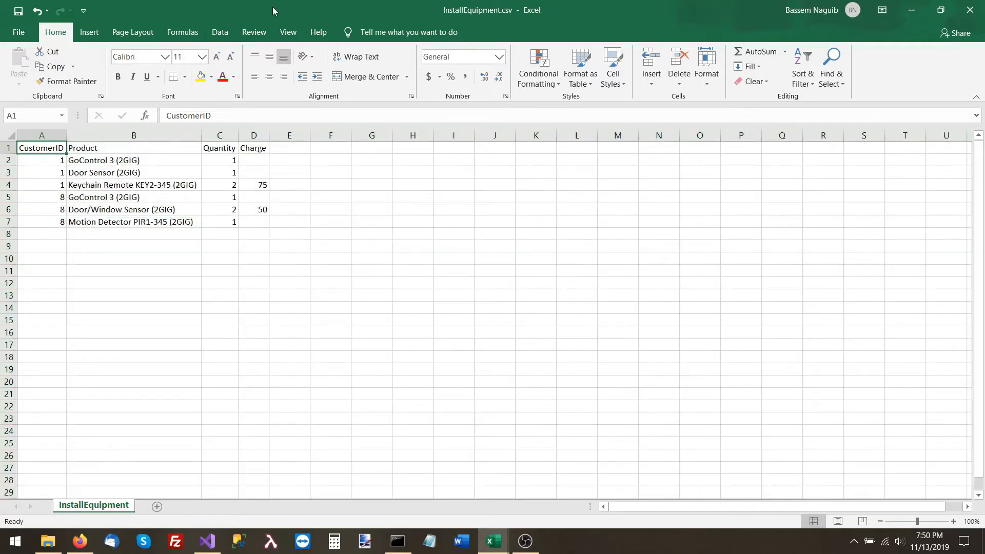
- Arrange the Customers and InstallEquipment workbooks side by side and select the row of the customer with ID 1
left_click_drag(275, 10, 984, 130)
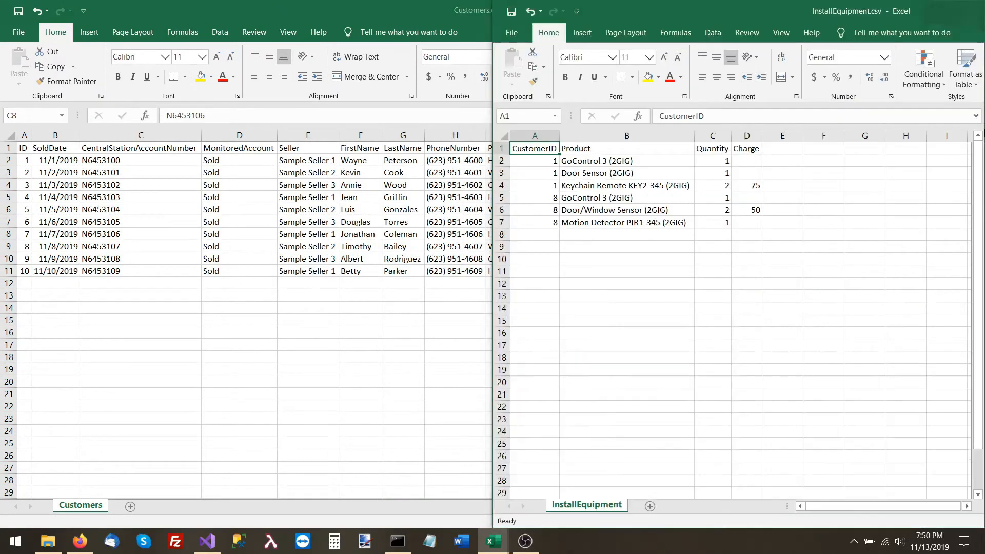
left_click(230, 111)
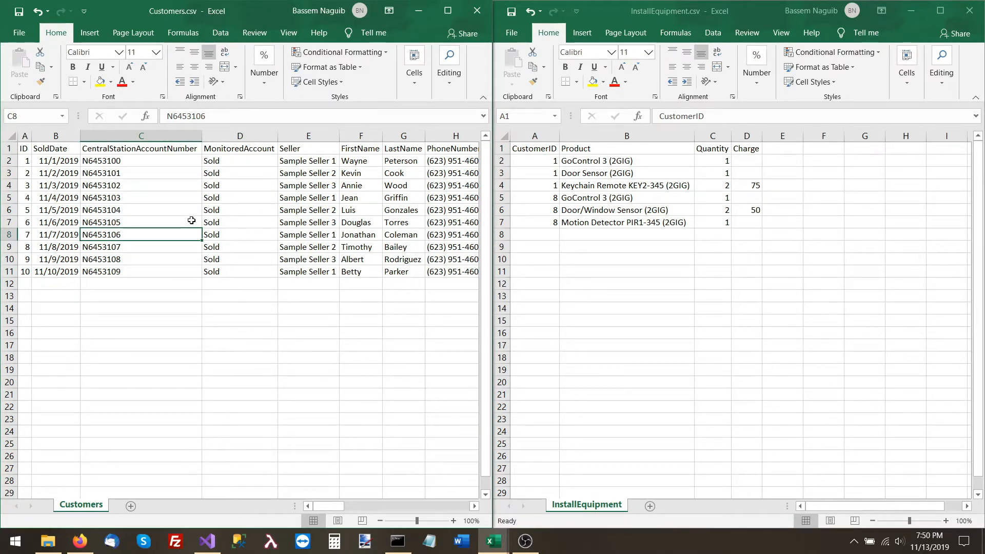
left_click(9, 160)
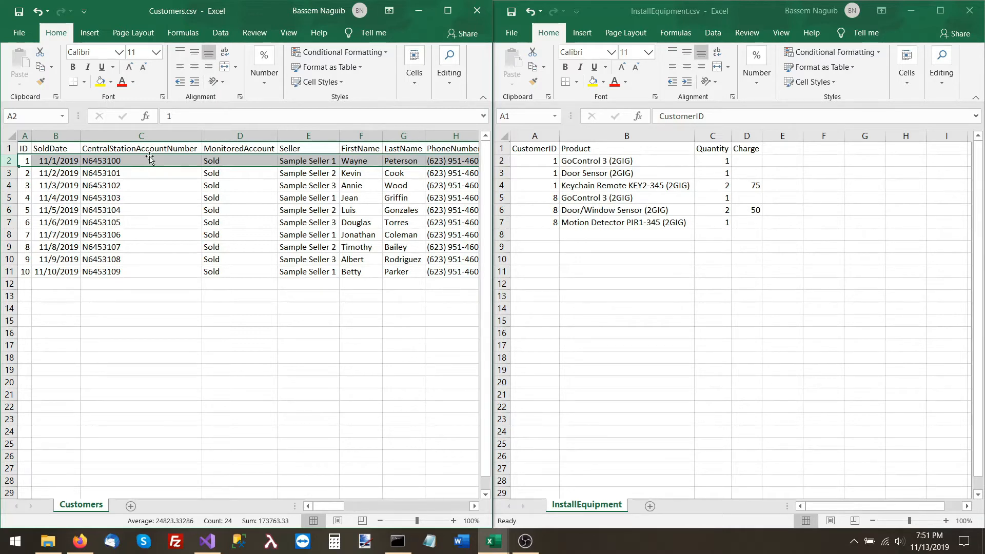
left_click(25, 161)
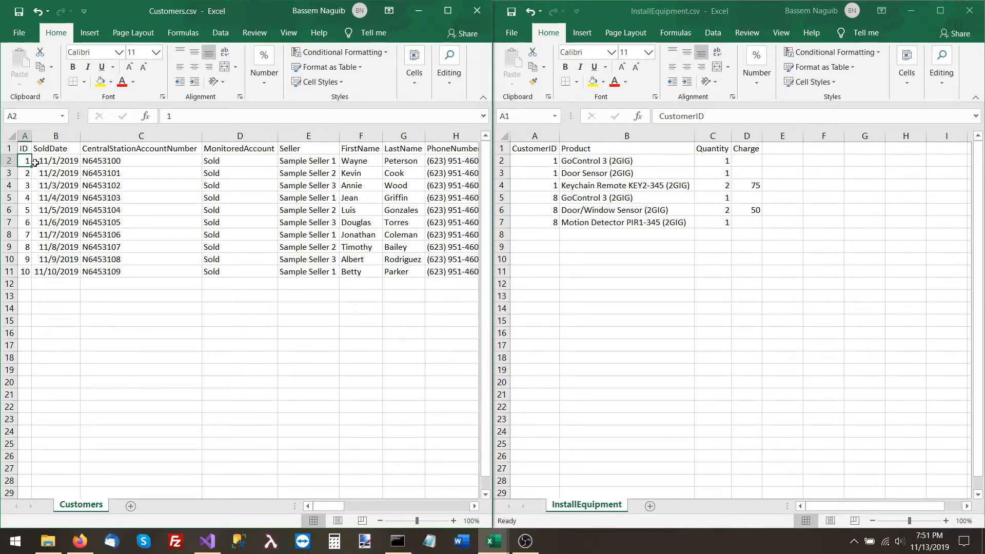
left_click(6, 161)
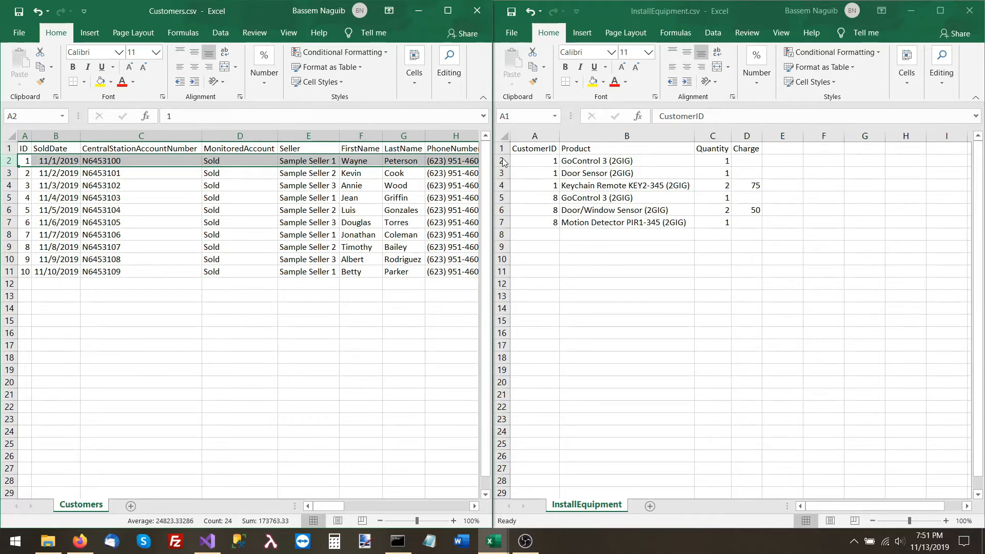
- Select the InstallEquipment rows with CustomerID 1 and compare them with the matching row in the Customers sheet
left_click(528, 160)
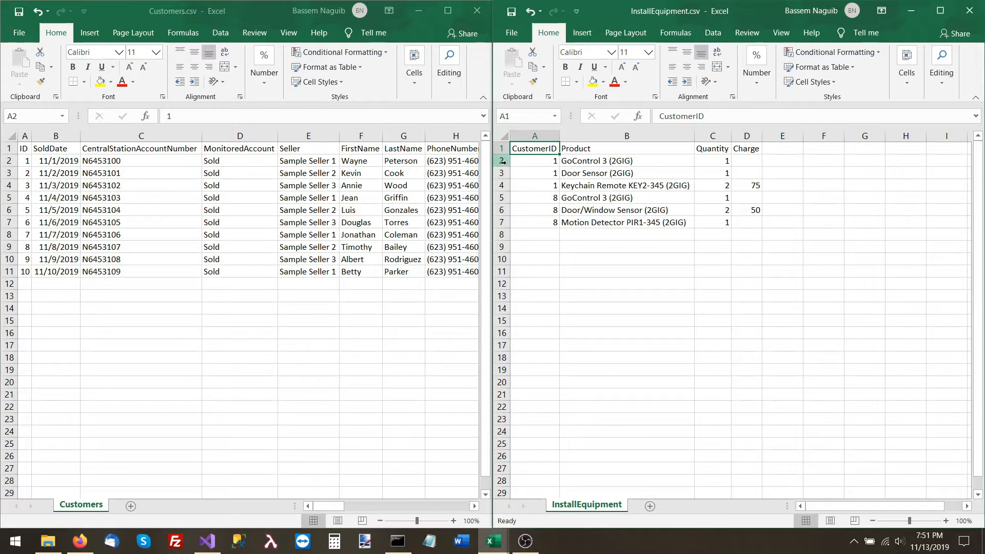
left_click(504, 161)
key("shift+Down")
key("shift+Down")
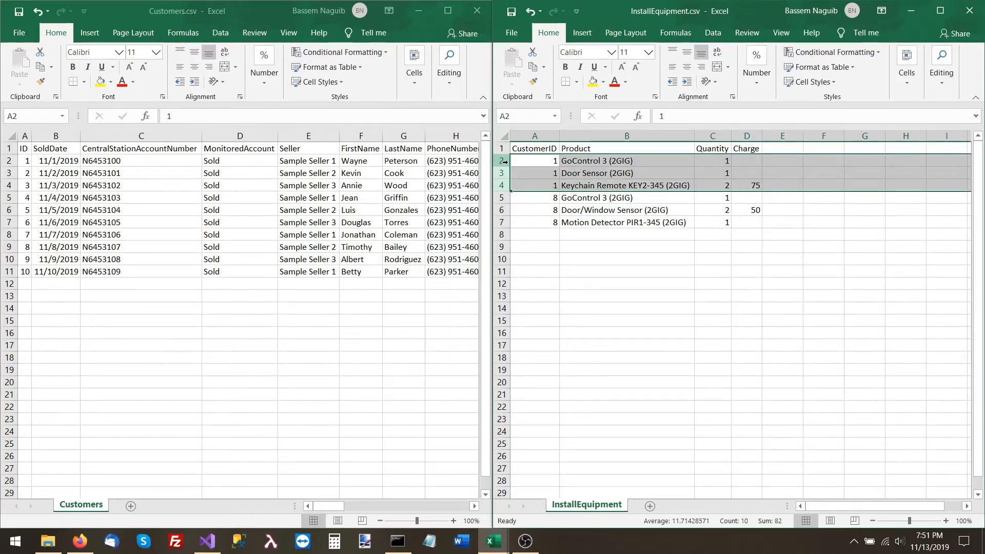
left_click(3, 161)
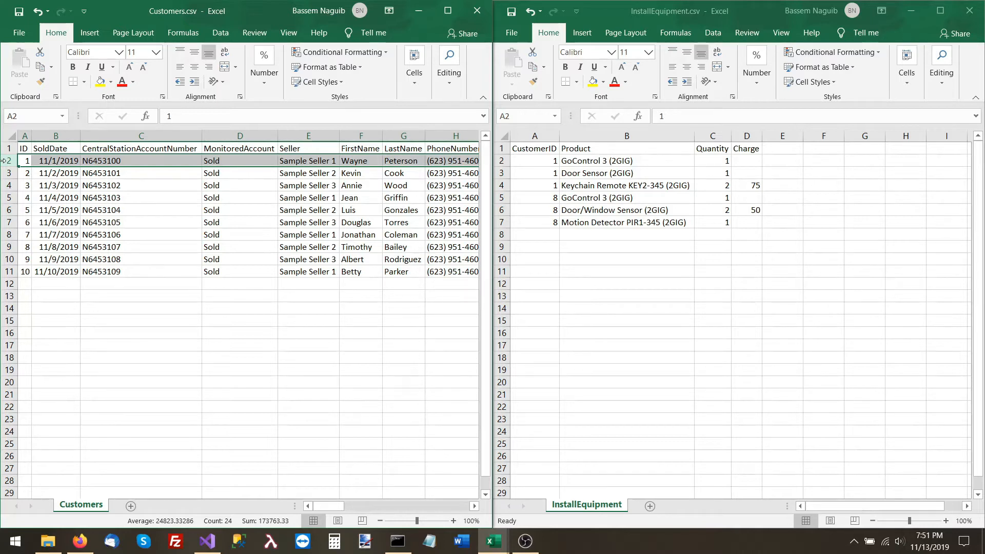
- Switch to FillQuick in Firefox and open the customer import page
left_click(84, 546)
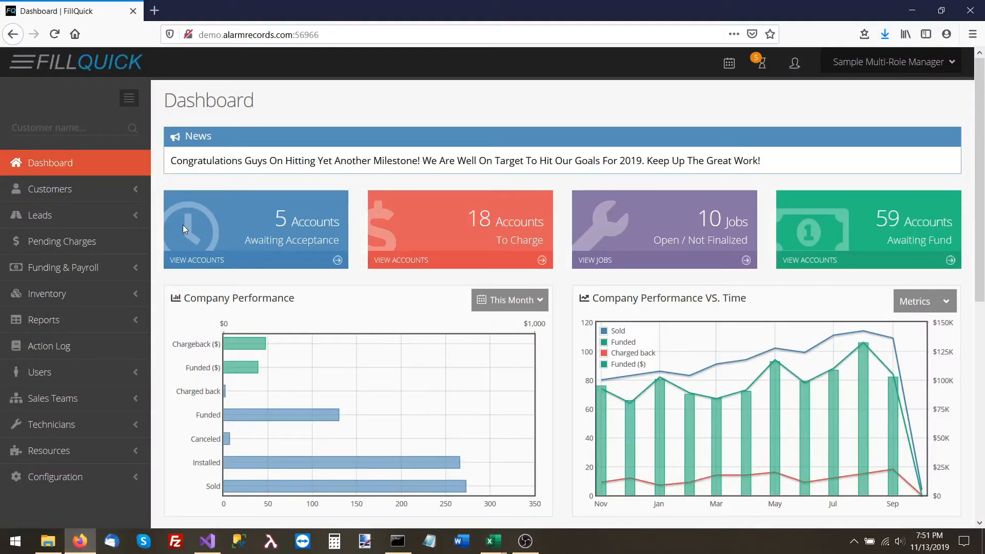
left_click(142, 192)
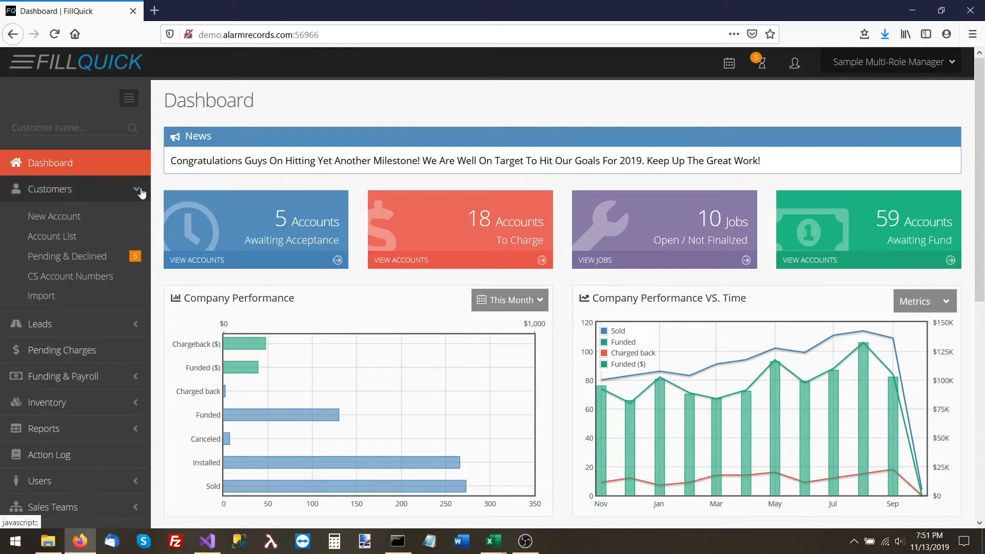
left_click(97, 304)
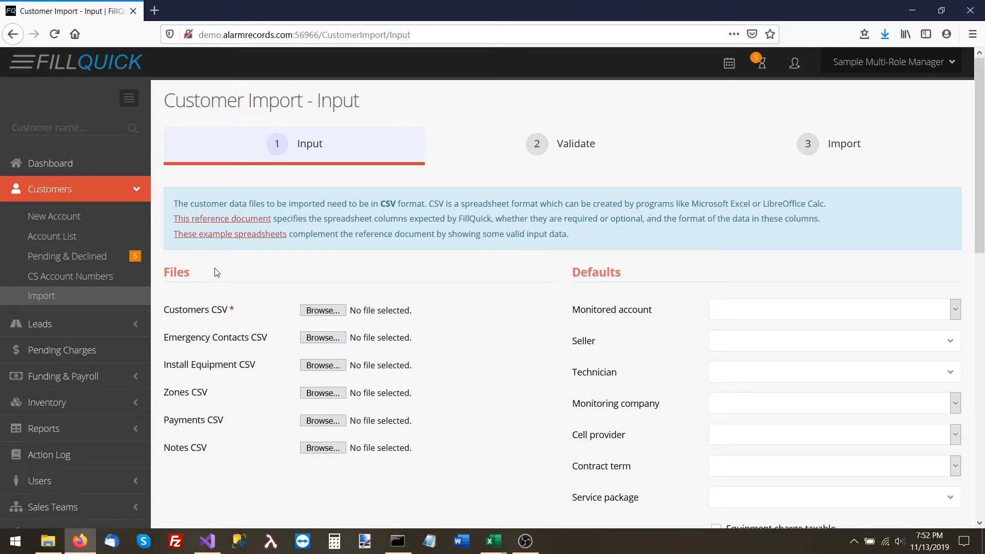
- Open the CustomerImportCSVColumns.xlsx reference document in Excel, enable editing and maximize its window
left_click(195, 224)
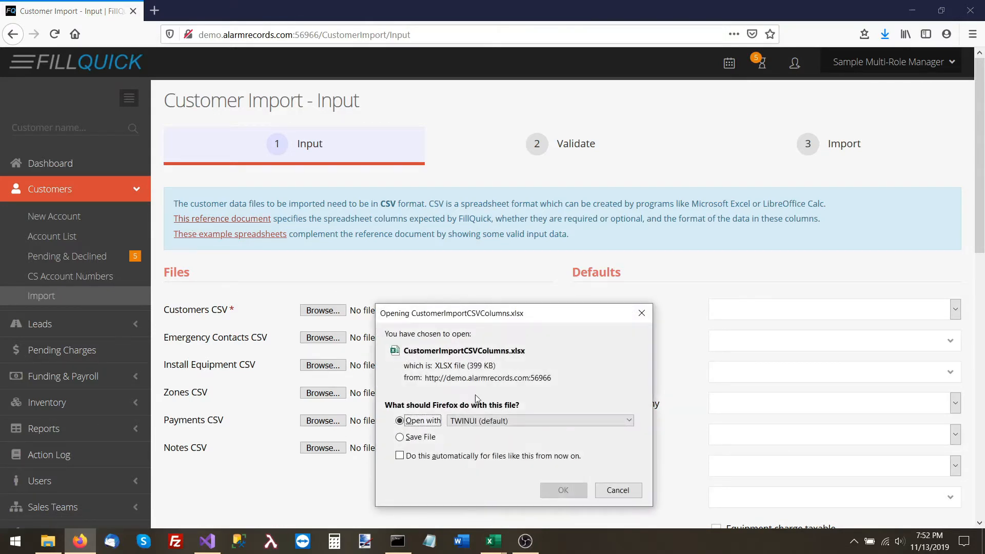
left_click(539, 490)
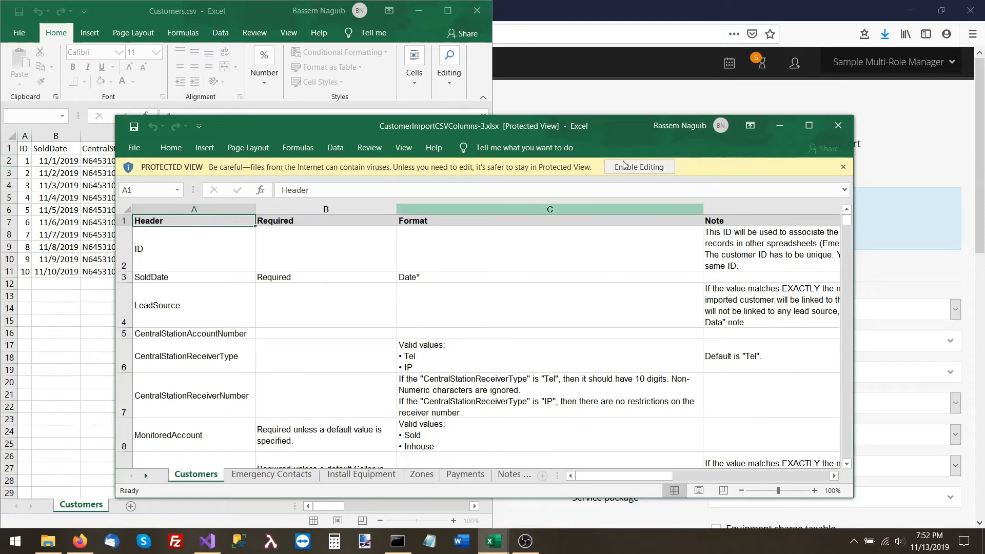
left_click(638, 167)
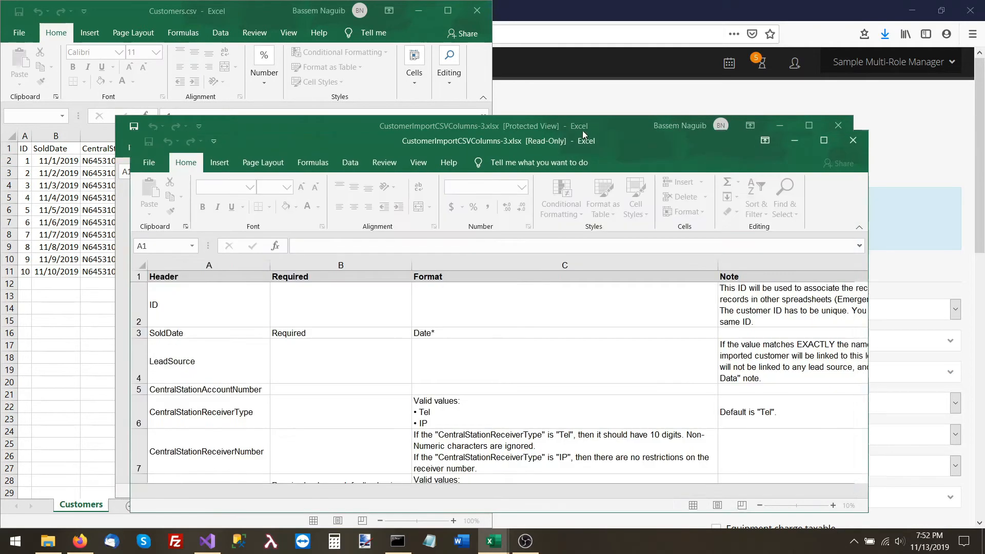
double_click(590, 142)
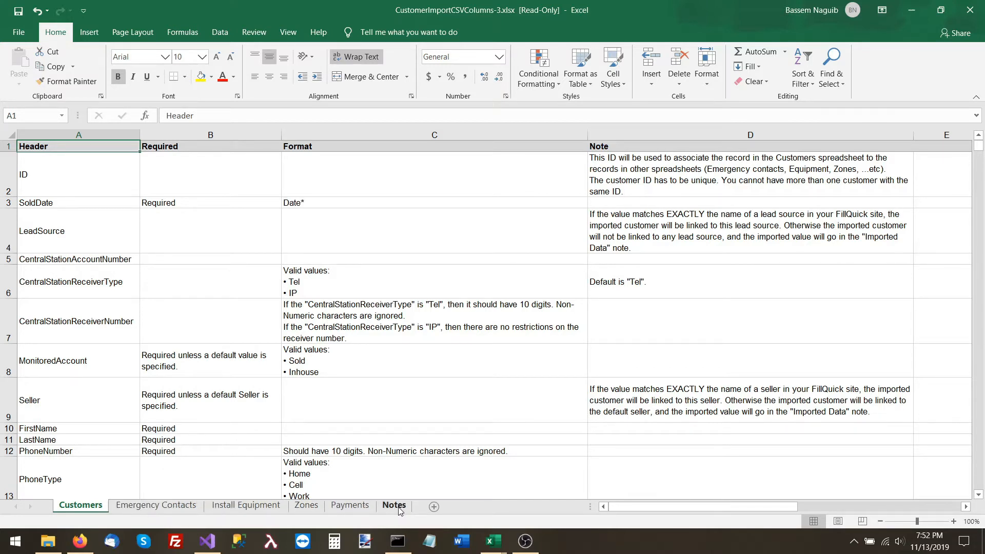
- Compare the file types on FillQuick's import page in Firefox with the Customers and Emergency Contacts sheets of the Excel reference document
left_click(81, 543)
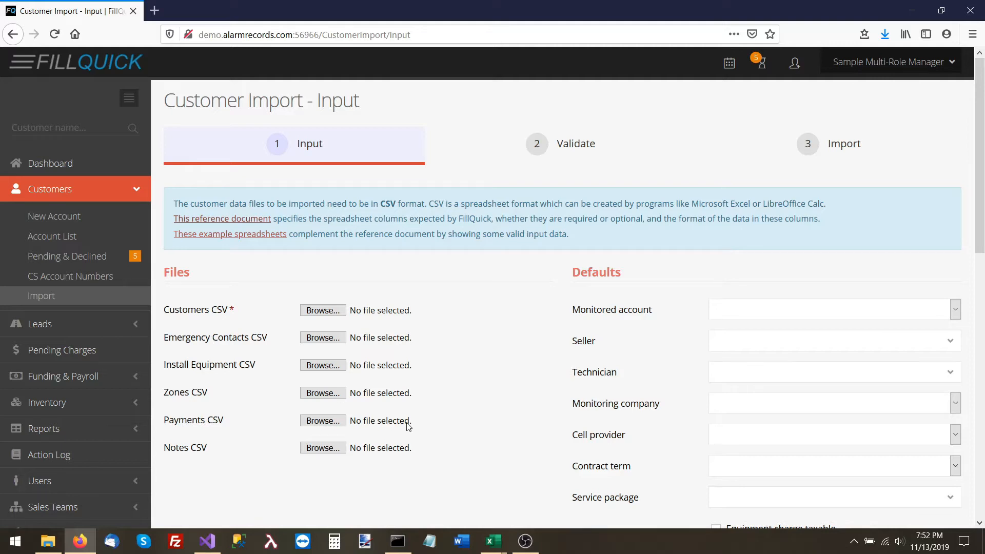
left_click(494, 544)
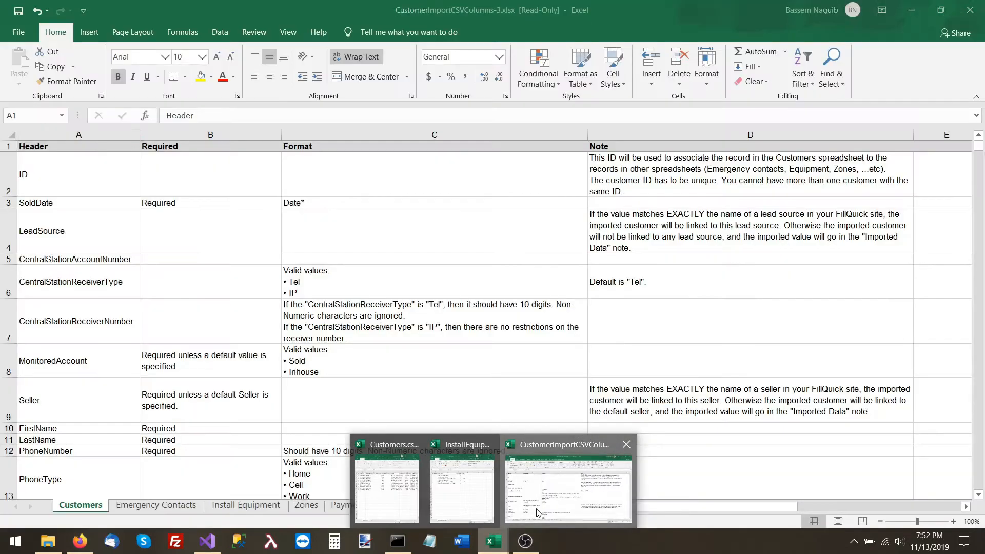
left_click(518, 515)
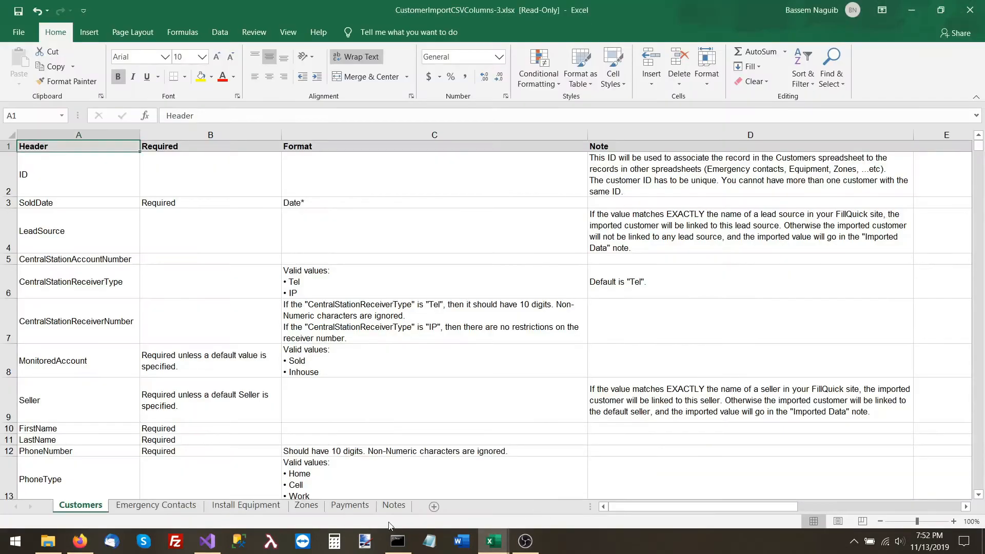
left_click(176, 506)
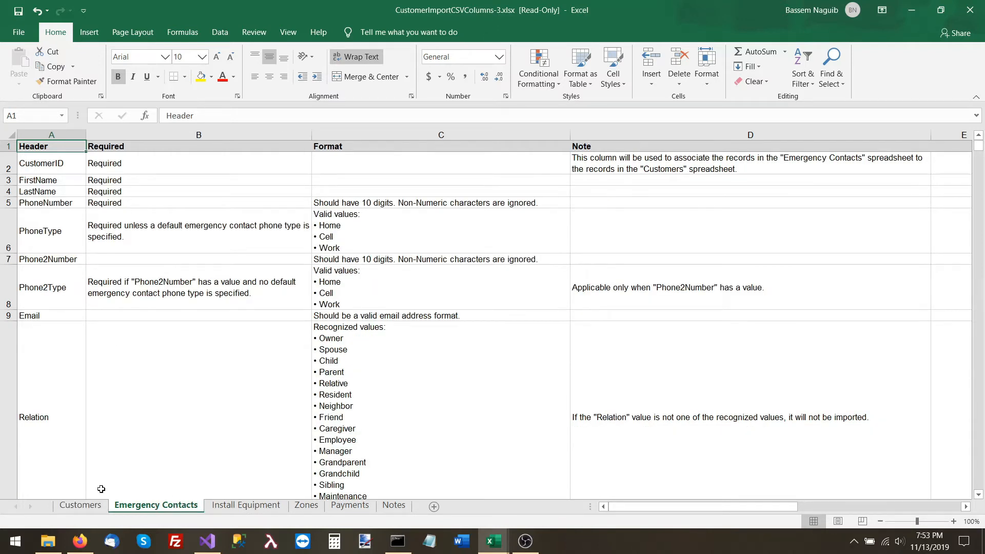
left_click(96, 506)
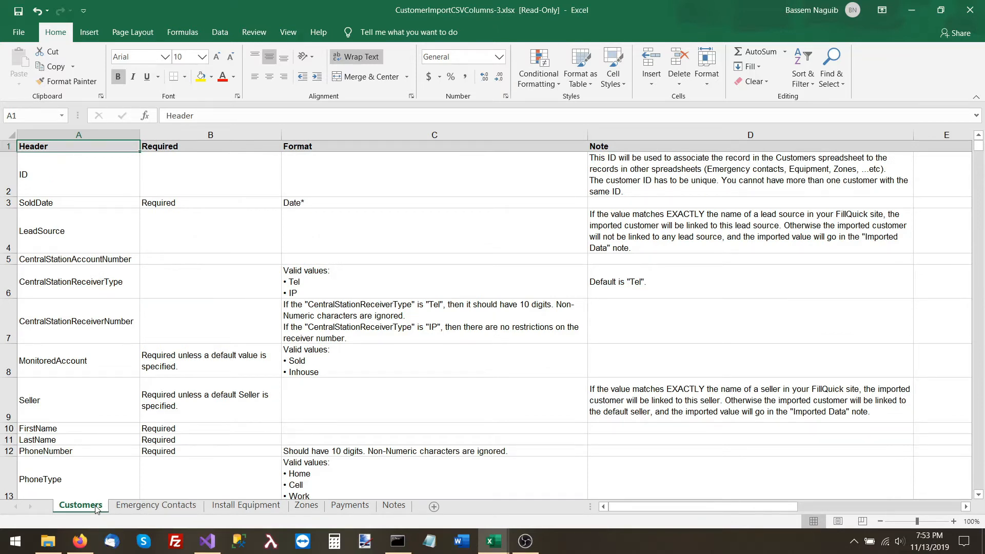
- Examine the column names in the Header column of the Customers reference sheet, from ID through the property and address fields
left_click(63, 180)
key("Down")
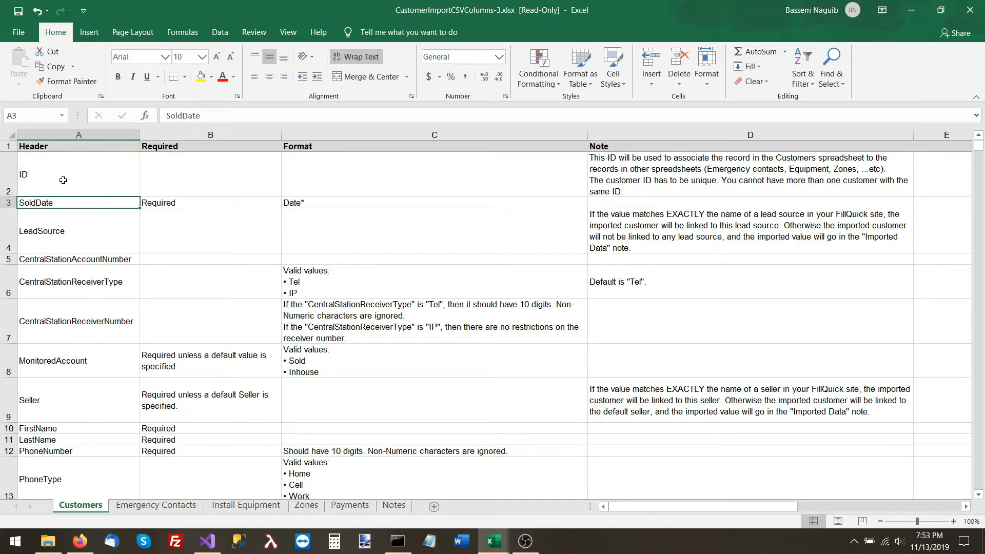
key("Down")
key("Down")
key("Down")
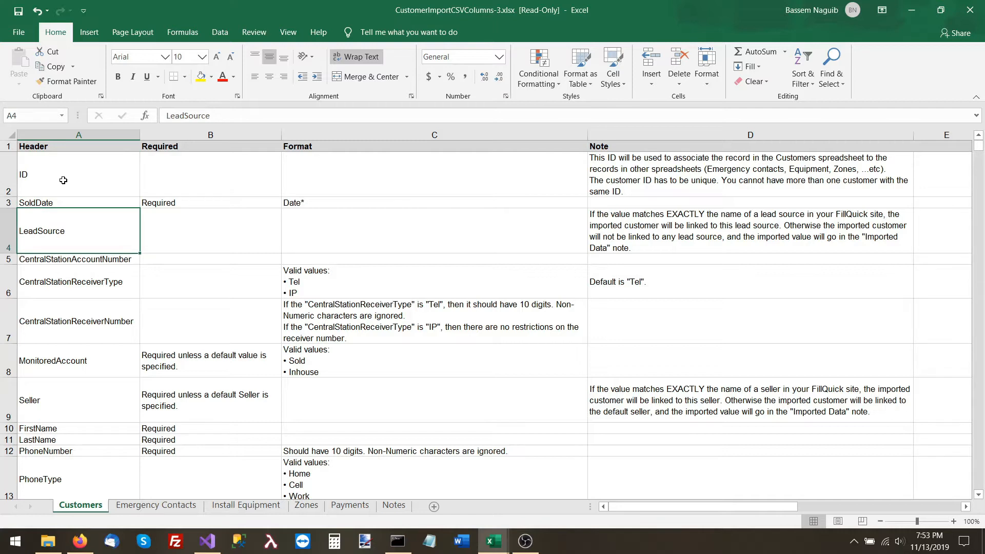
scroll(105, 264, "down", 3)
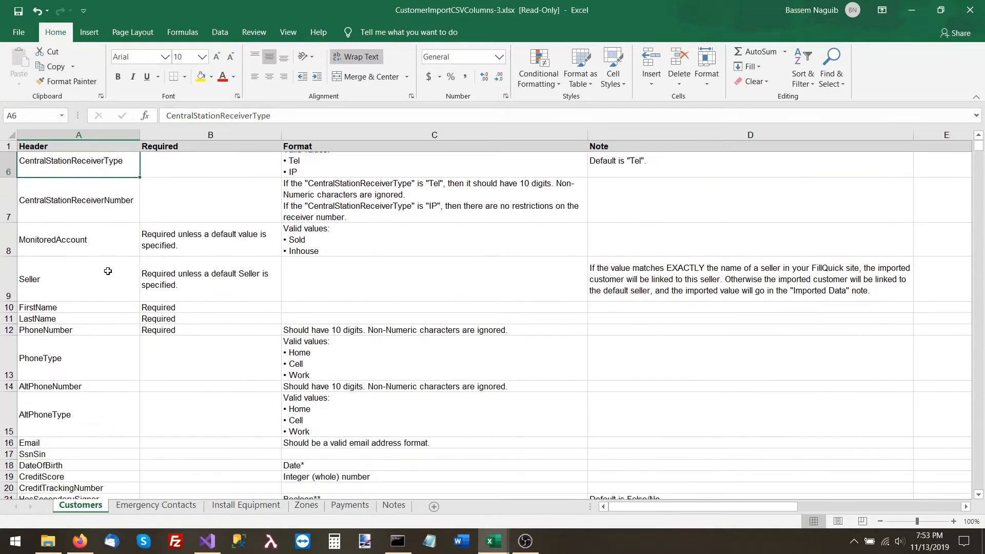
scroll(108, 271, "down", 1)
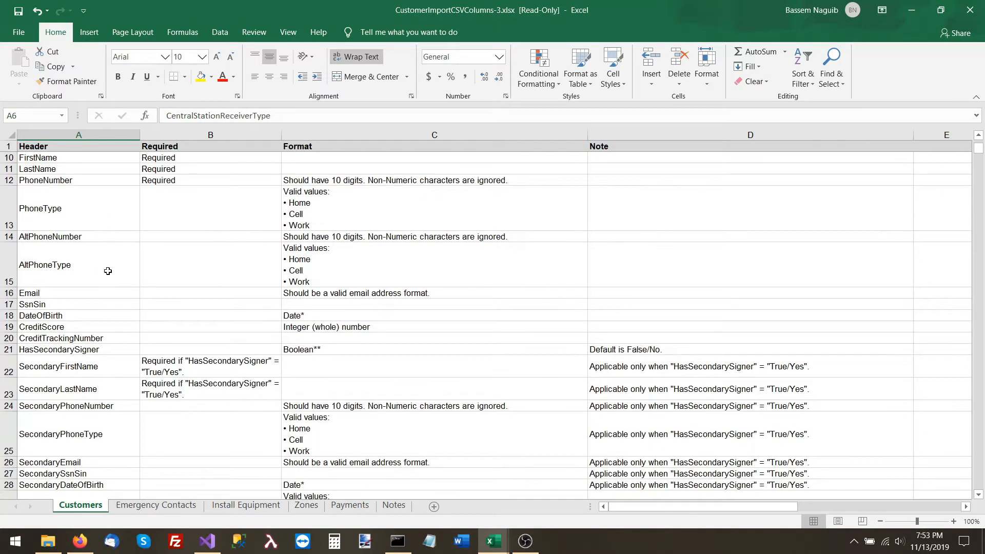
scroll(108, 271, "down", 1)
scroll(108, 271, "down", 1)
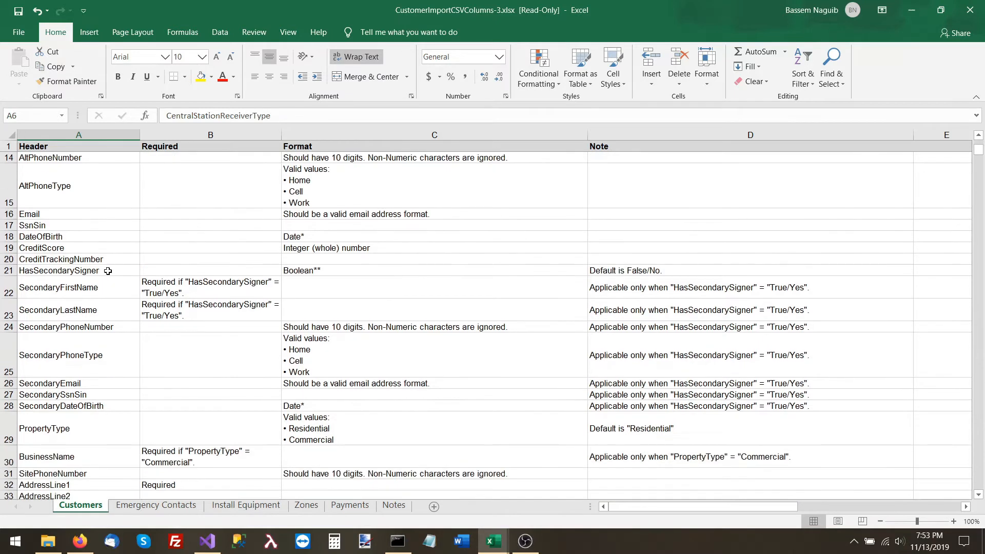
scroll(108, 271, "down", 3)
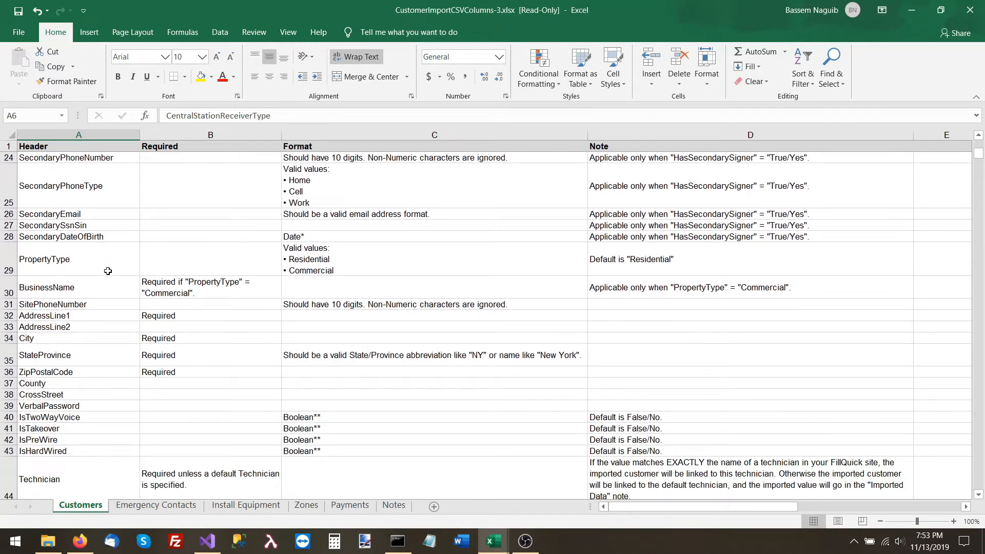
- Check the Required column of the Customers sheet for the address fields from AddressLine1 through CrossStreet
left_click(152, 317)
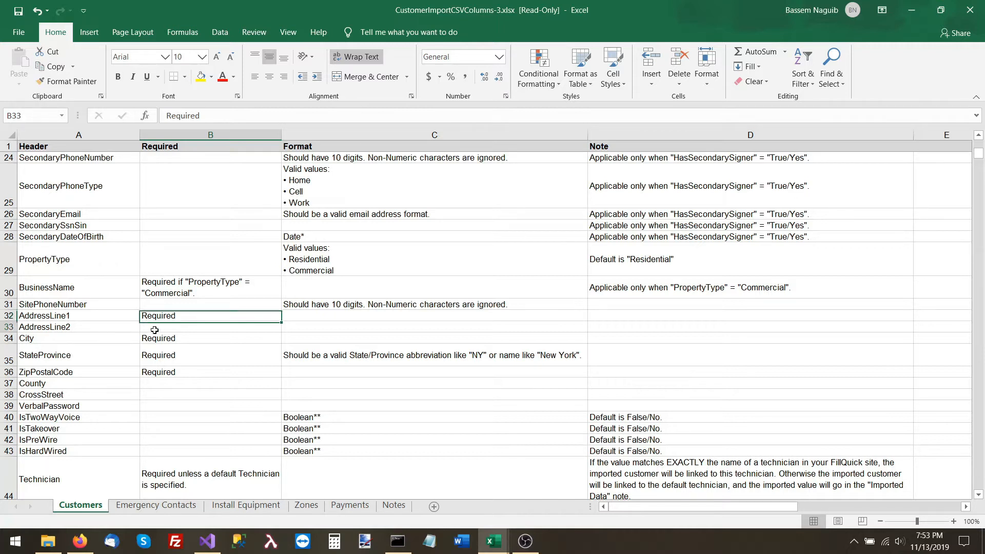
left_click(154, 330)
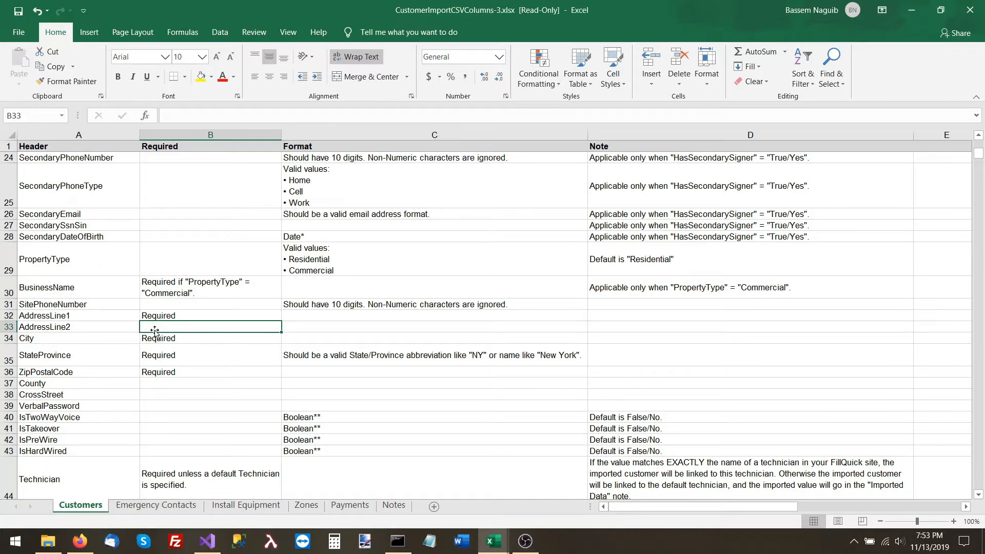
key("Down")
key("Down")
key("Down")
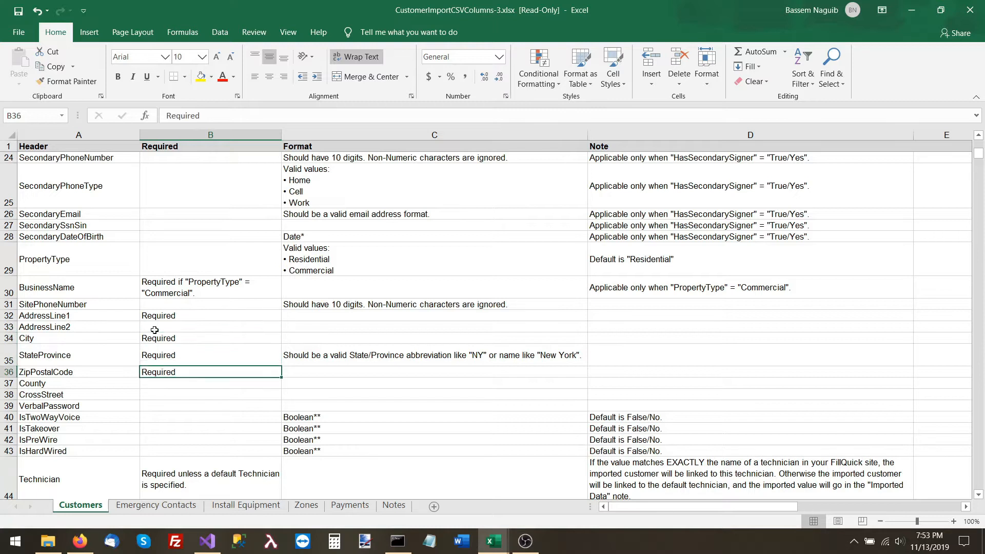
key("Down")
key("Down")
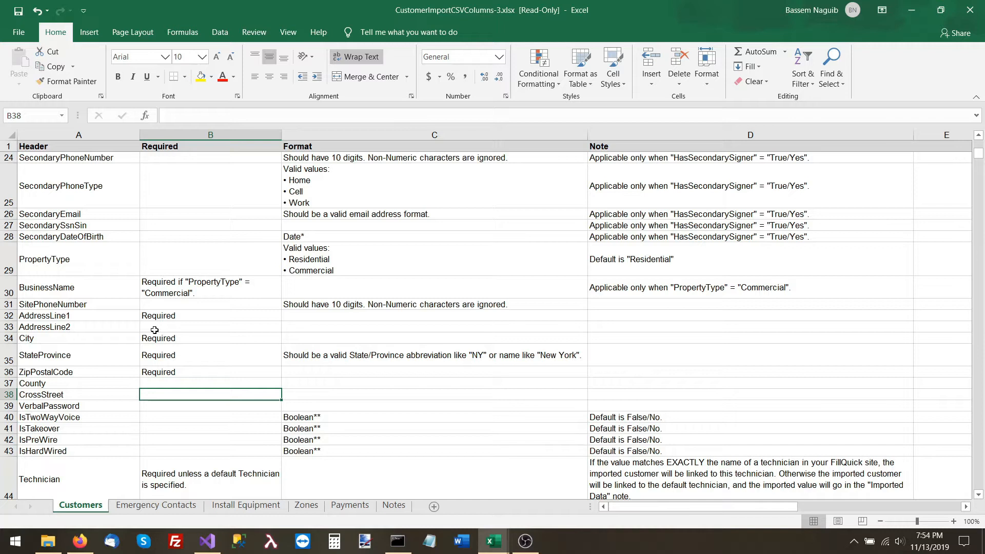
key("Right")
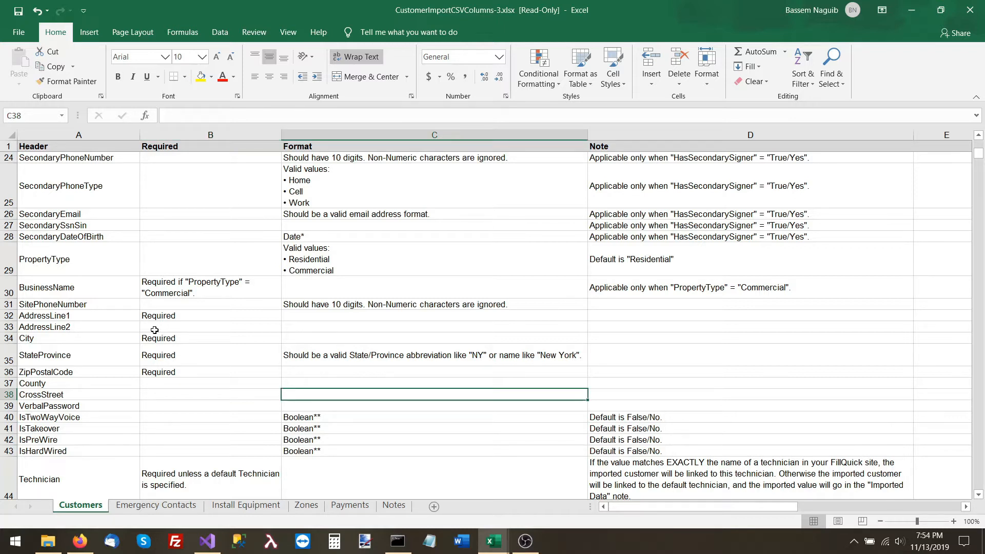
- Review the Format entries for PropertyType, SitePhoneNumber and IsTwoWayVoice, and the valid Boolean values in the notes below the Customers column list
left_click(328, 268)
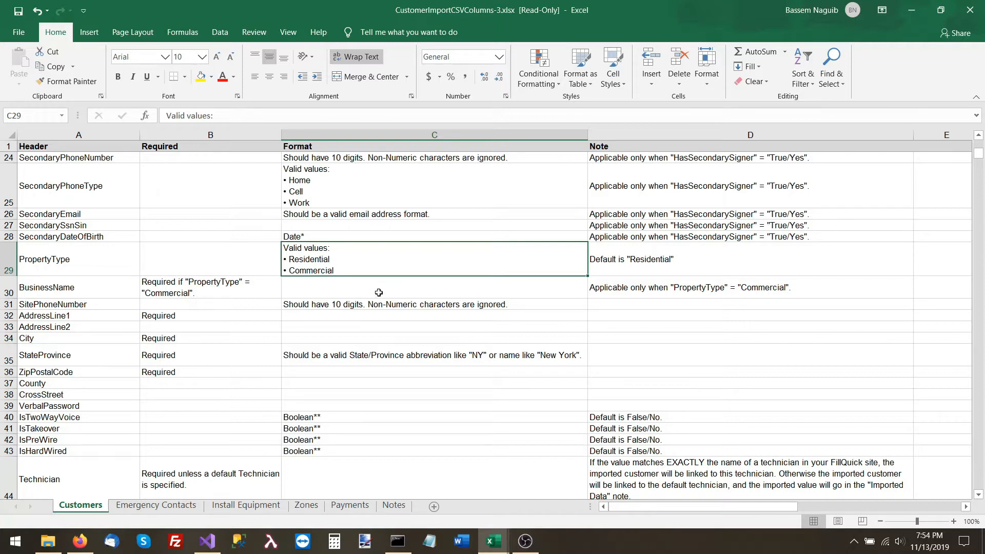
left_click(378, 308)
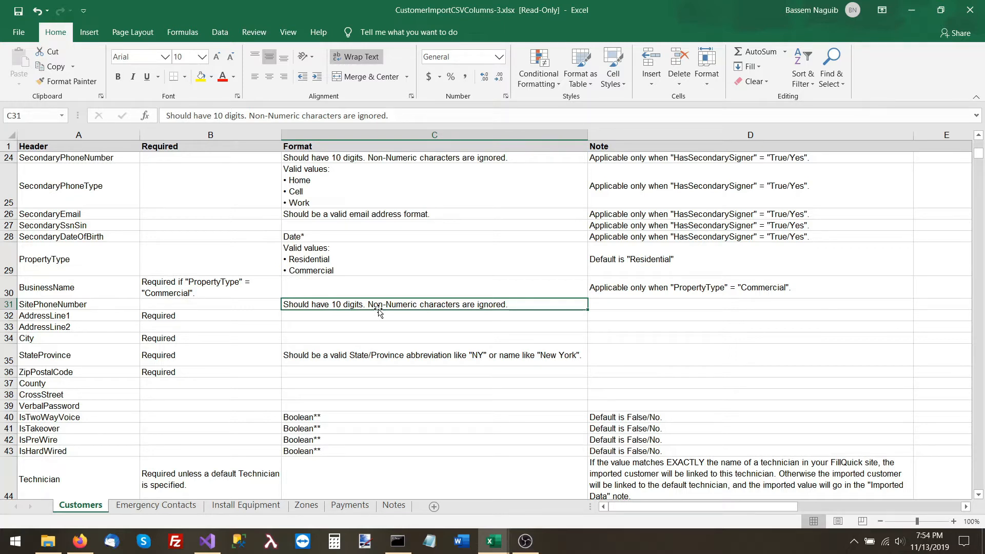
left_click(342, 419)
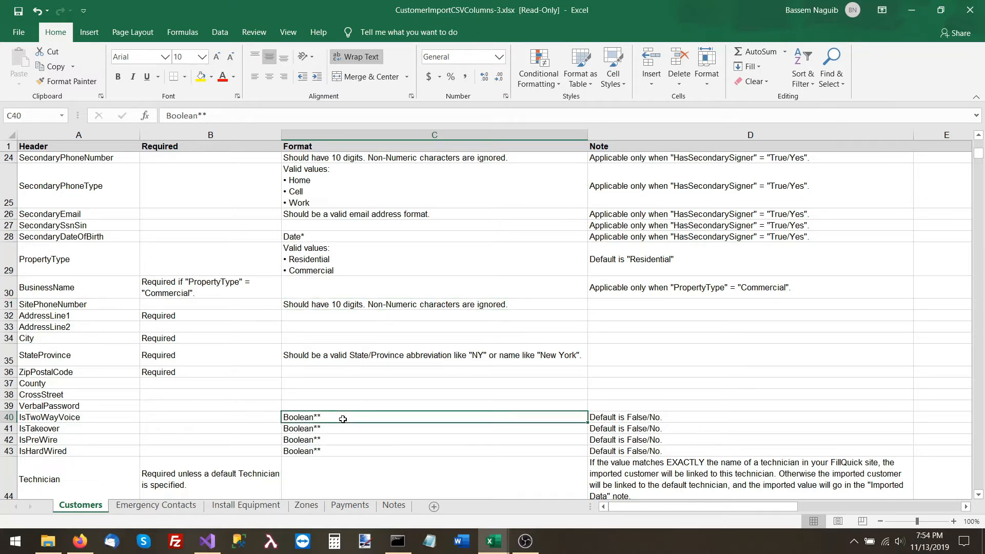
scroll(343, 419, "down", 11)
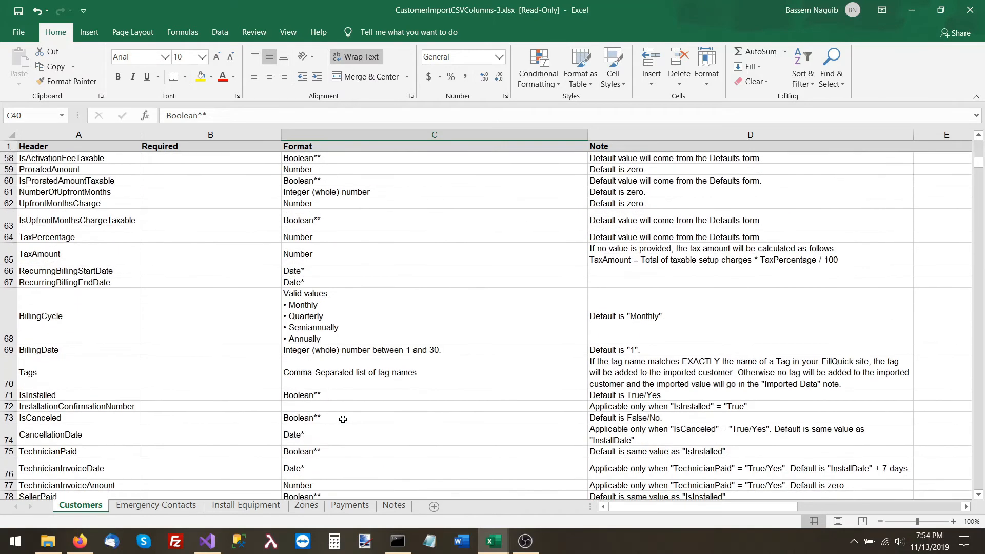
scroll(342, 419, "down", 7)
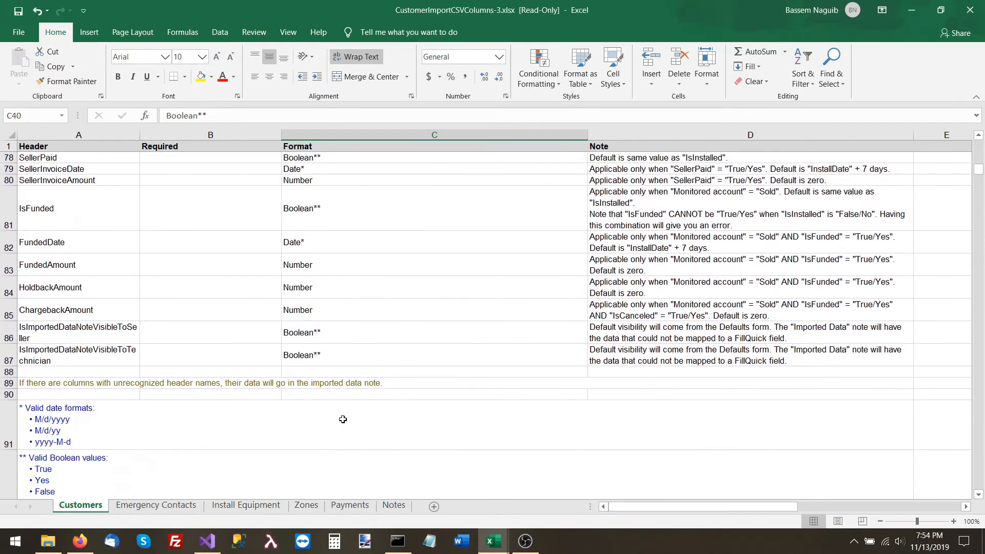
scroll(343, 418, "down", 3)
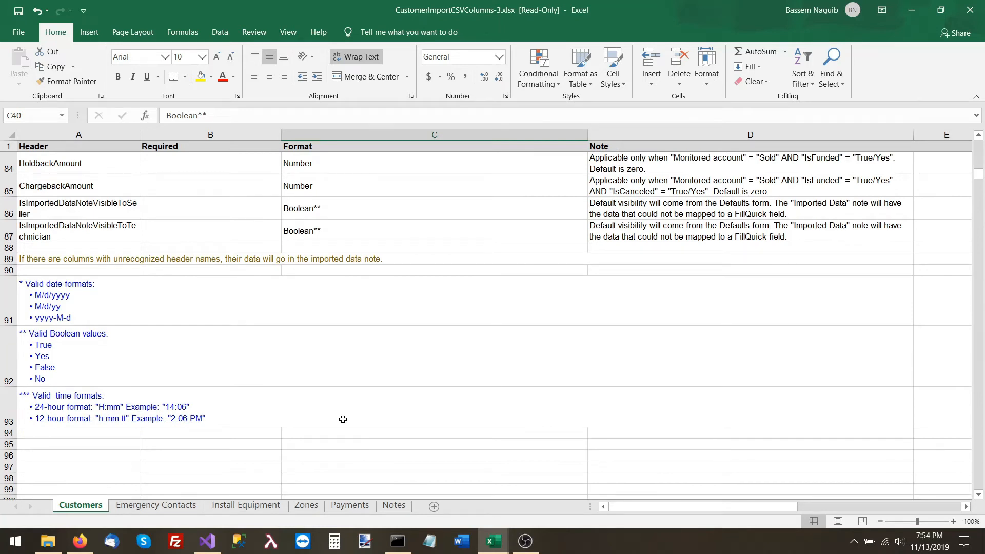
left_click(215, 384)
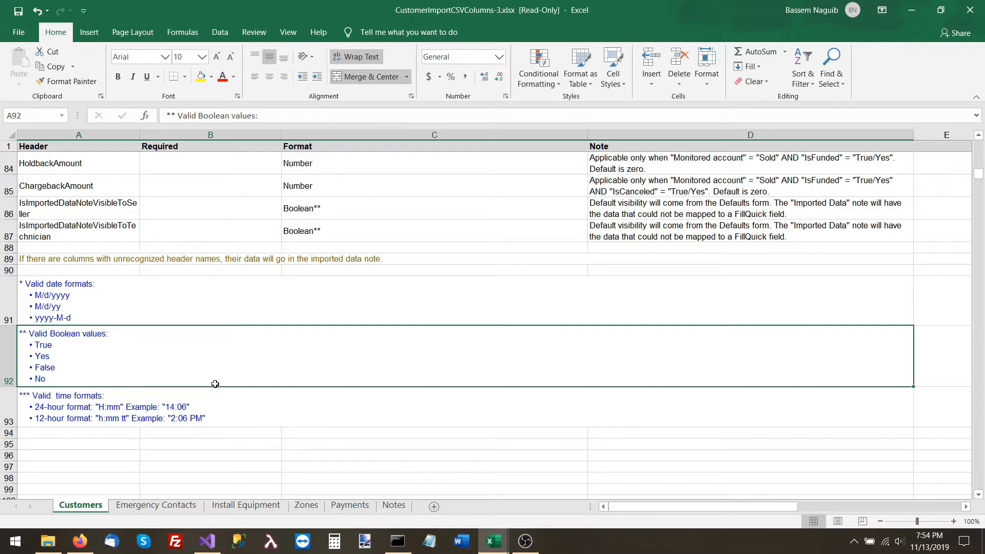
- Switch to FillQuick in Firefox and upload Customers.csv as the Customers CSV
left_click(80, 540)
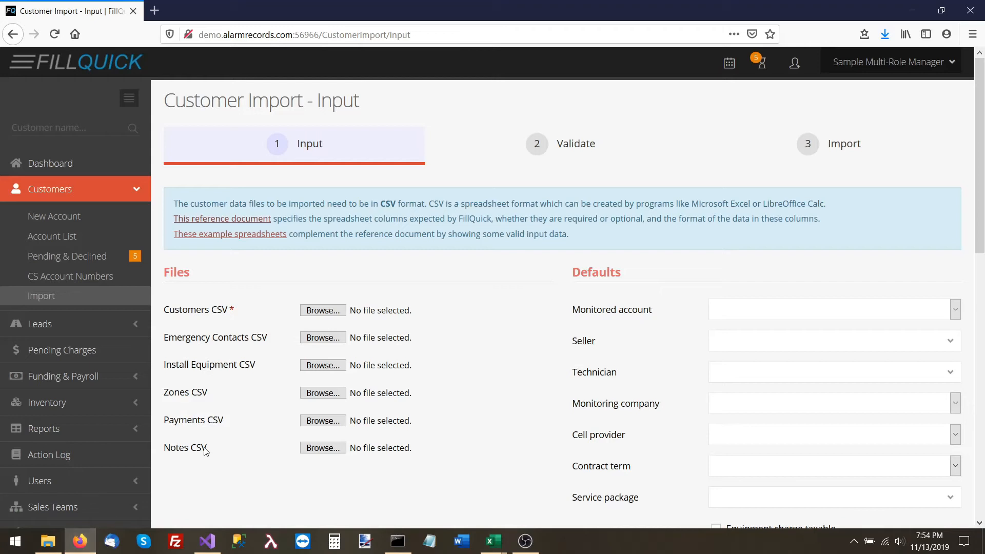
left_click(311, 312)
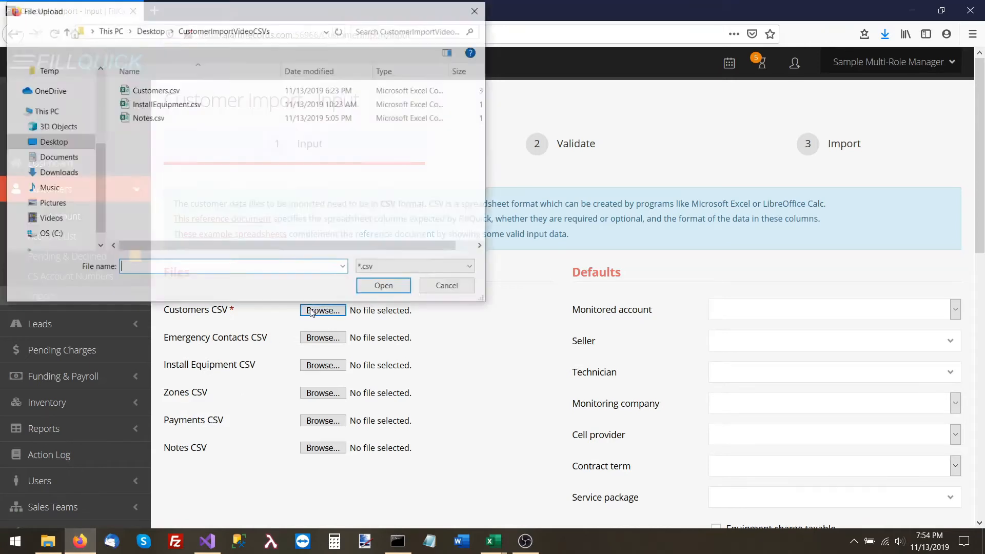
left_click(182, 103)
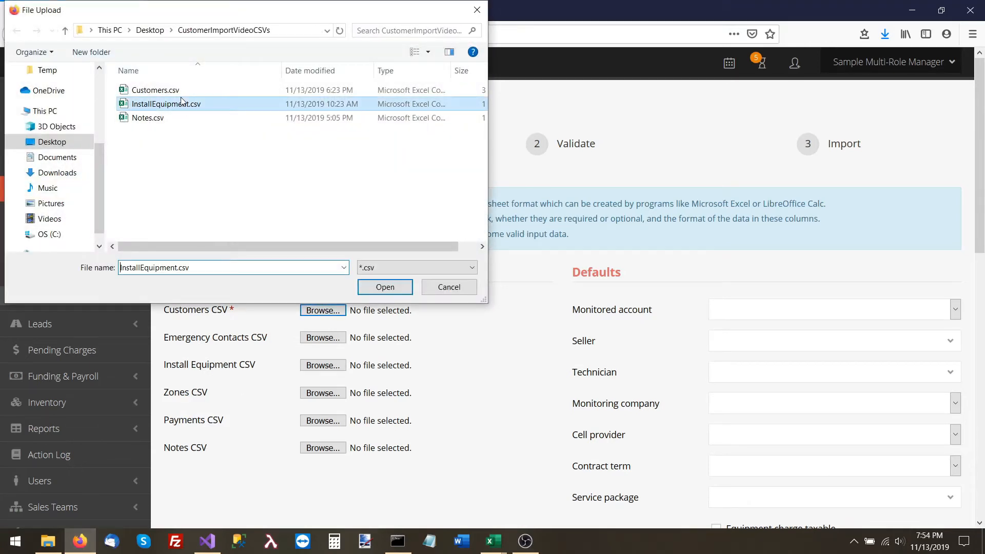
left_click(185, 92)
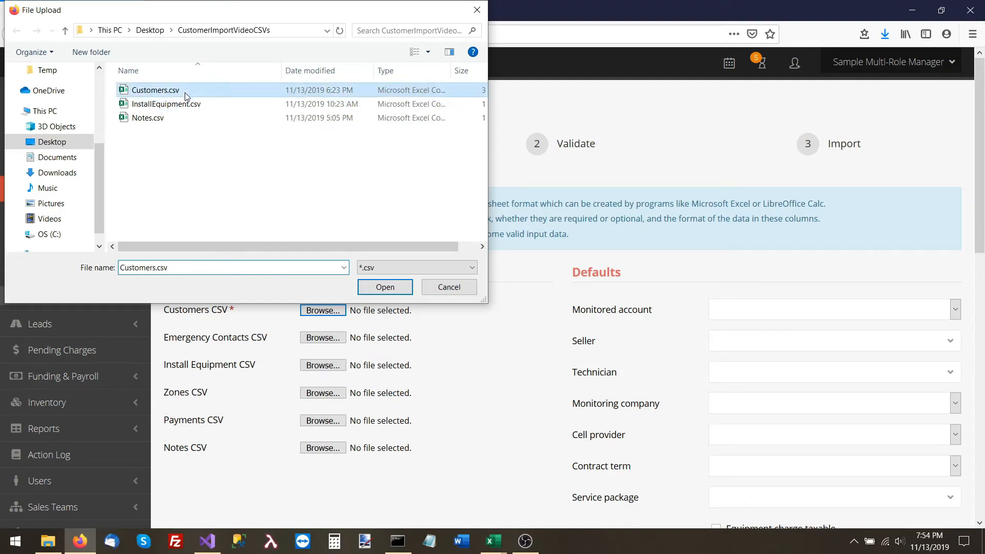
double_click(185, 92)
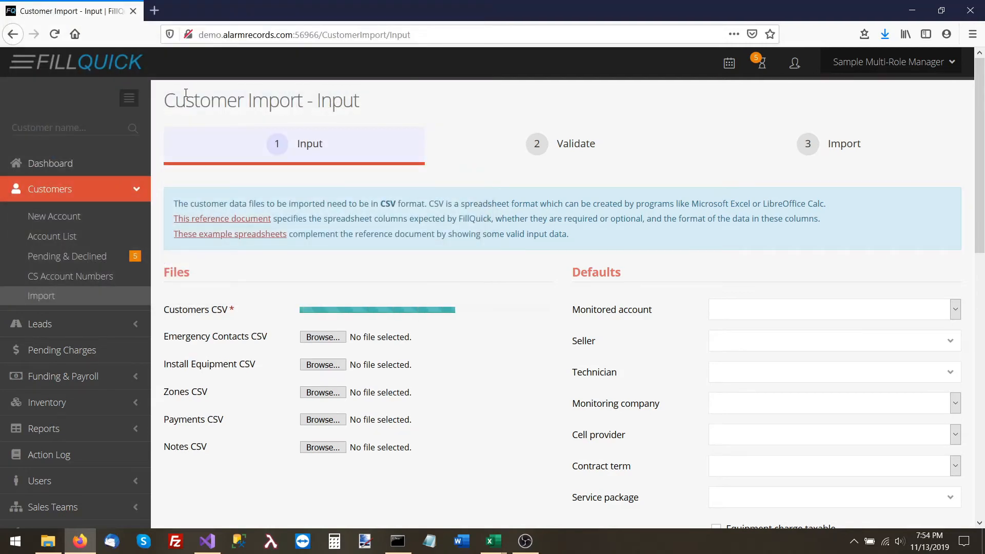
- Upload InstallEquipment.csv as the Install Equipment CSV and Notes.csv as the Notes CSV
left_click(335, 366)
double_click(213, 105)
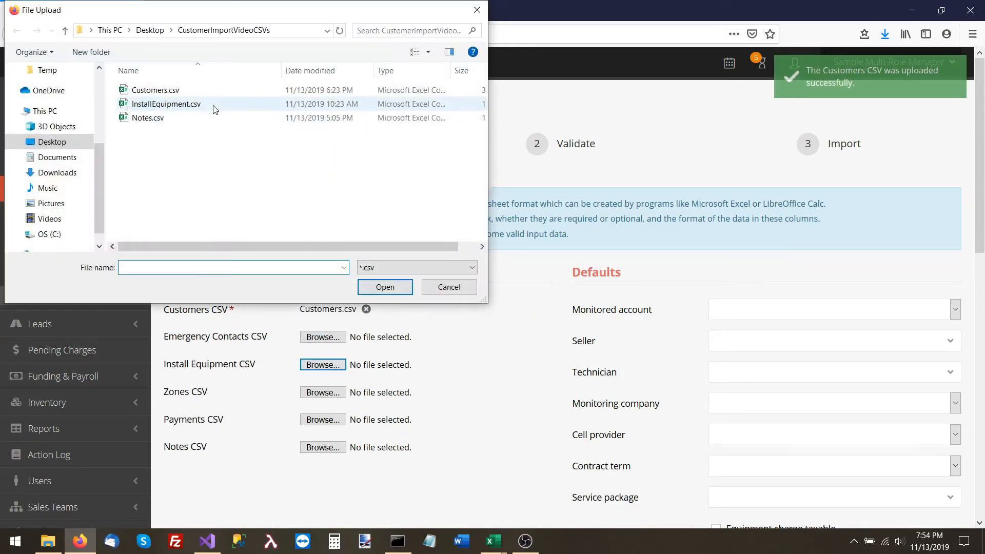
left_click(308, 446)
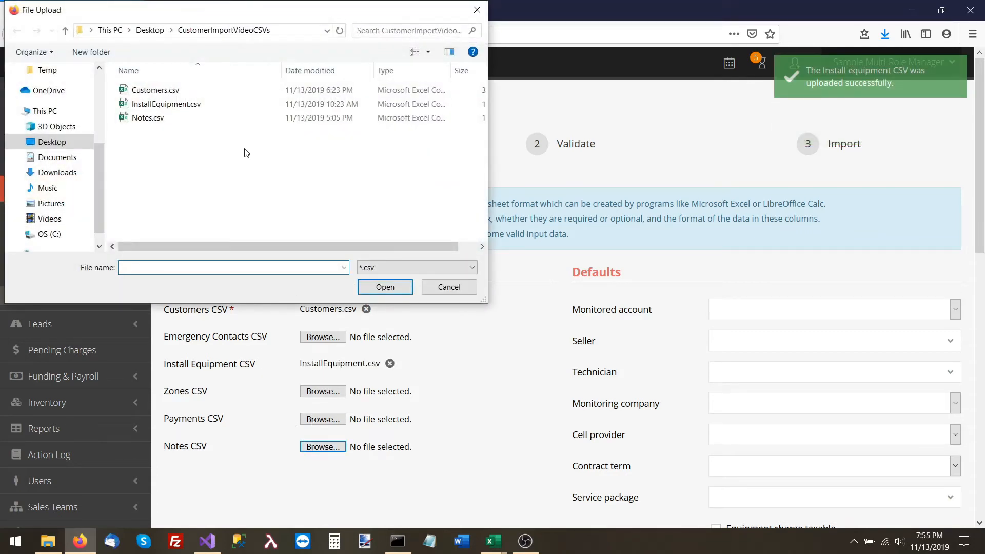
double_click(231, 119)
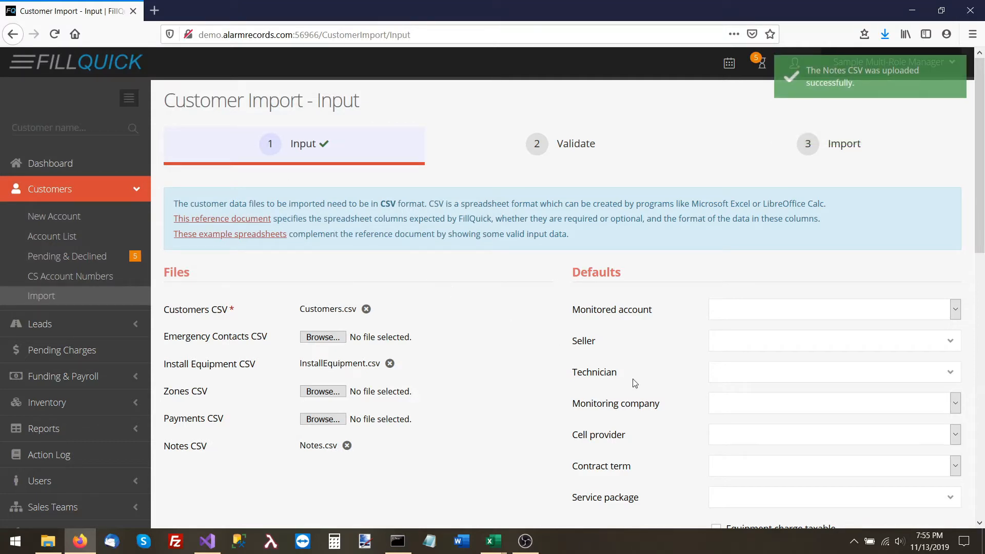
- Look over the import Defaults form and the options for the default monitored account without choosing one
scroll(635, 383, "down", 10)
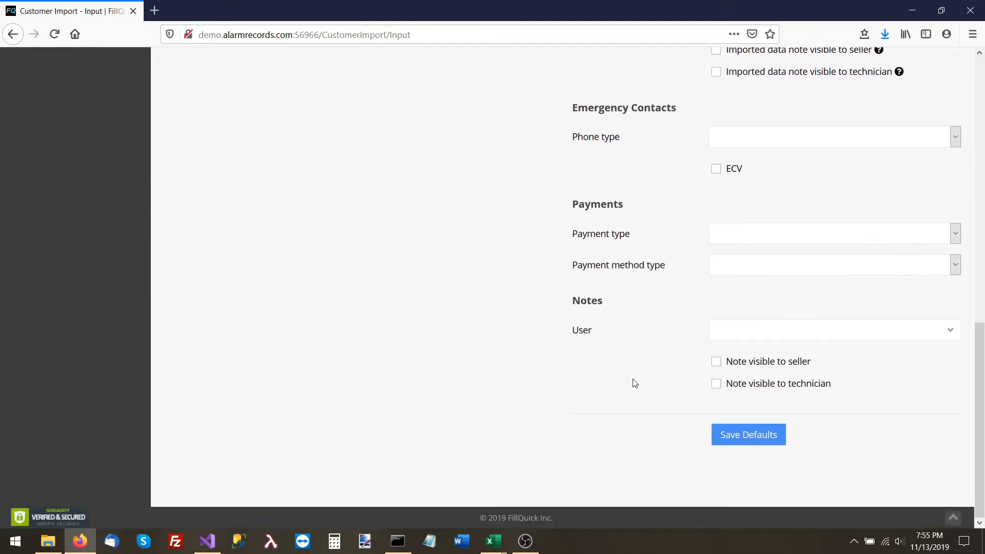
scroll(634, 383, "up", 10)
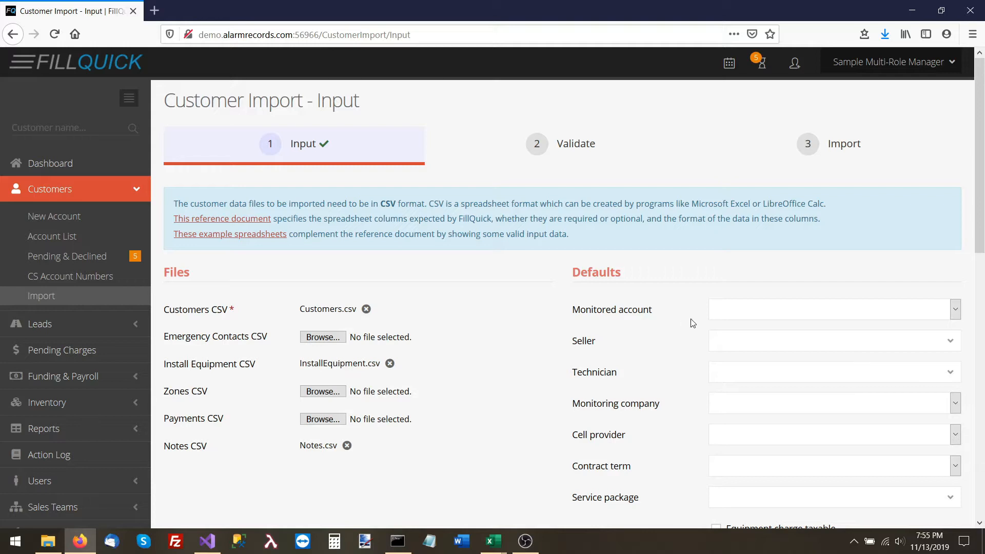
left_click(710, 316)
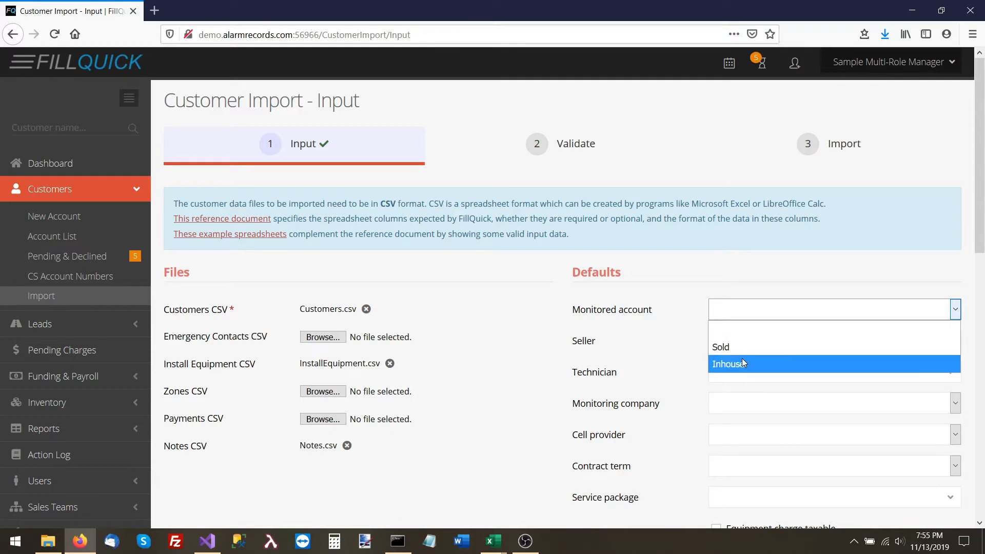
left_click(568, 367)
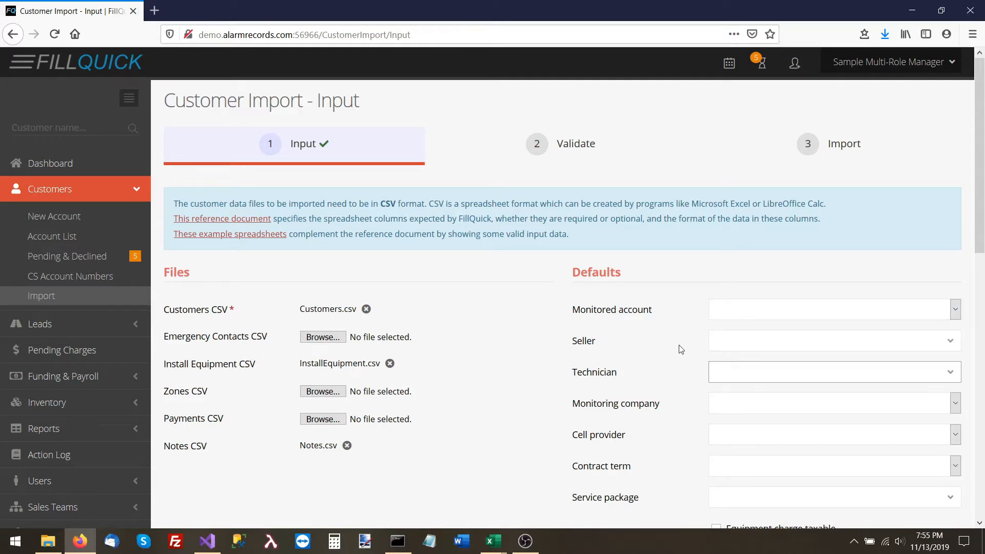
- Look over the options for the default seller and default technician without choosing any
left_click(752, 348)
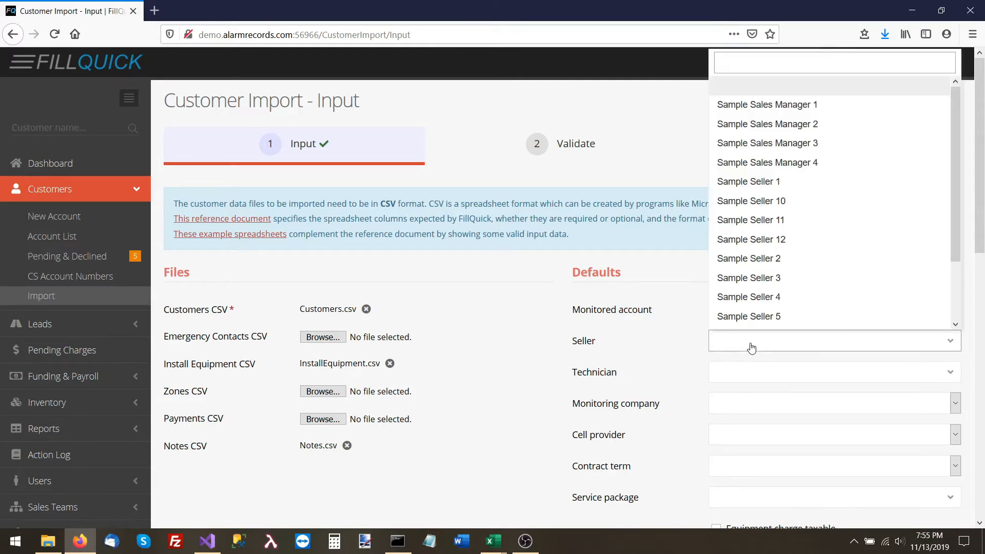
left_click(751, 373)
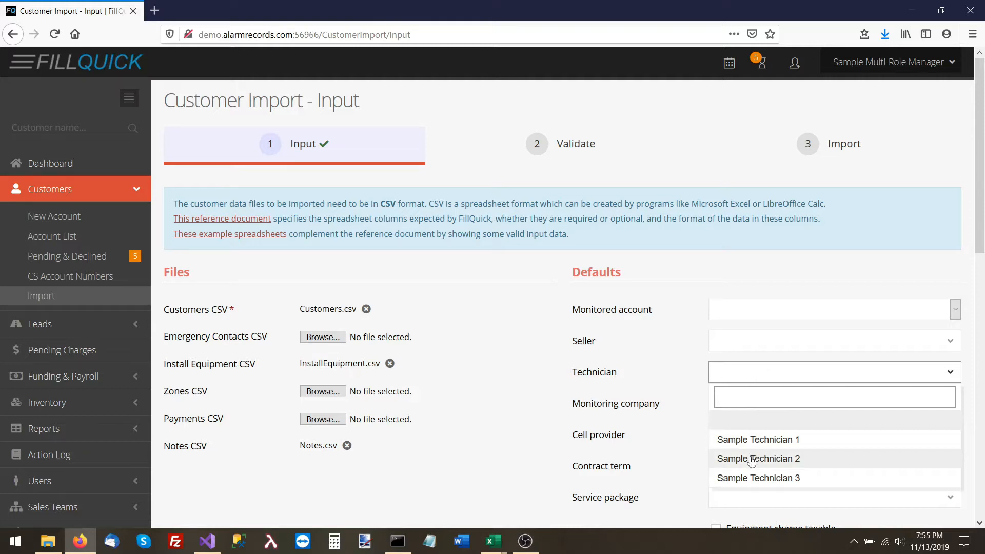
left_click(506, 404)
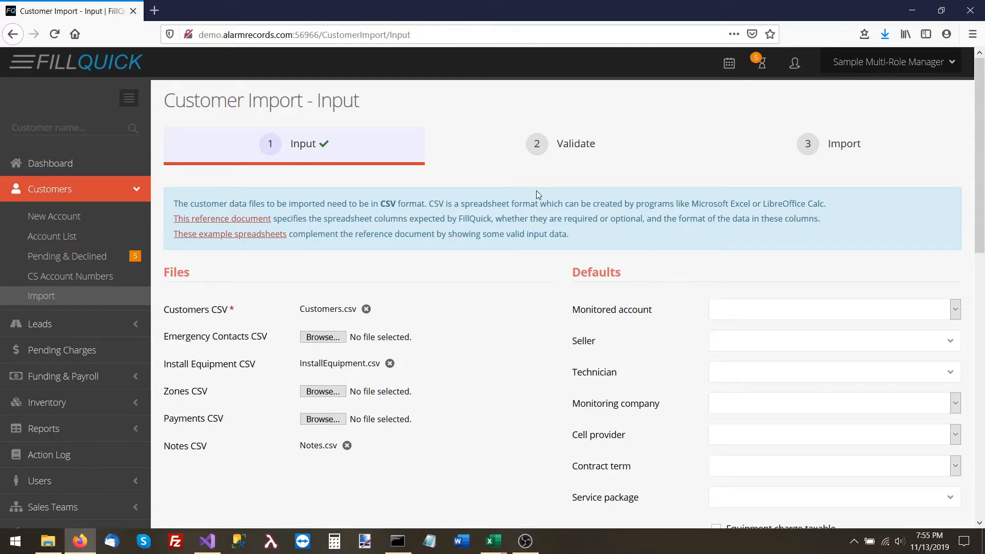
- Advance the customer import to the Validate stage and highlight the Customers CSV Record# 3 reference in the Errors list
left_click(524, 149)
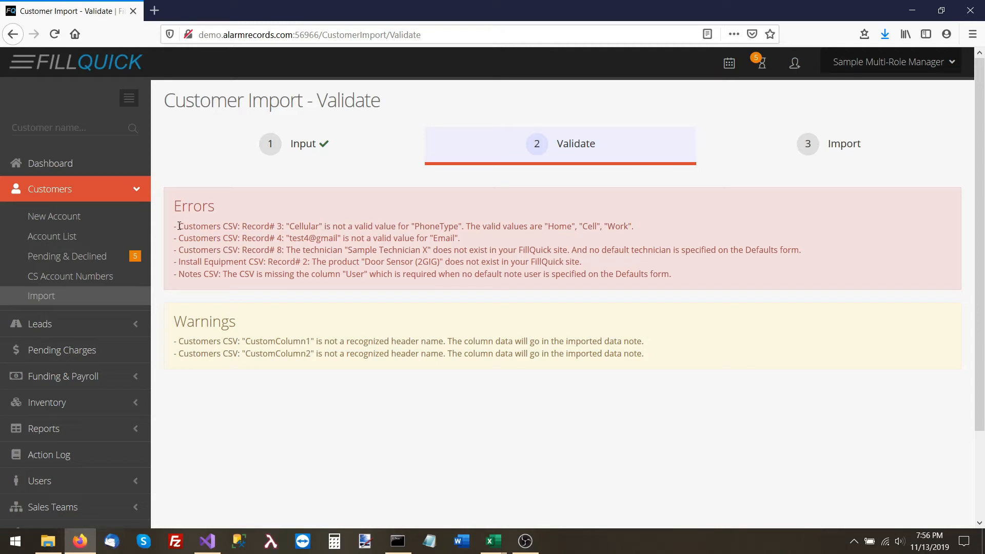
left_click_drag(194, 226, 281, 226)
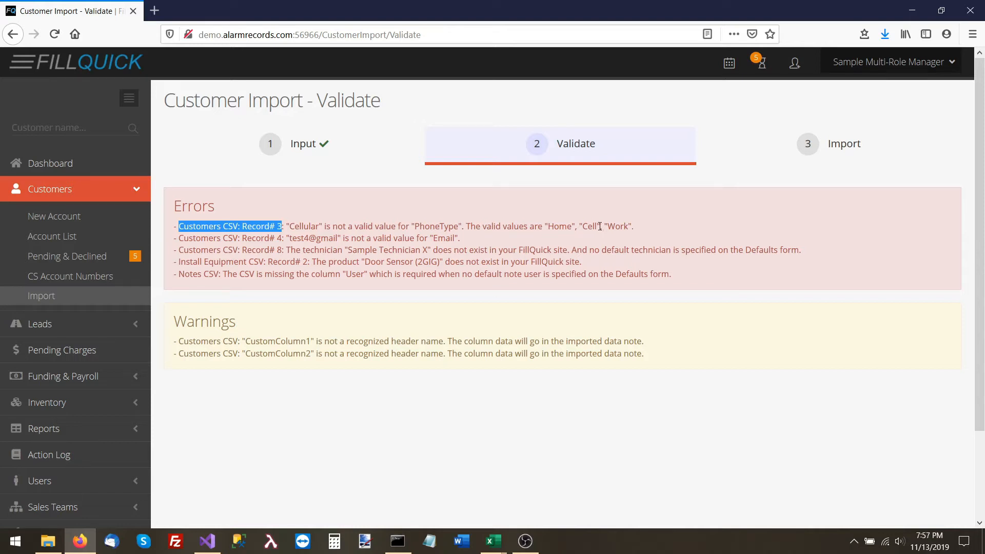
- Switch to Excel, maximize Customers.csv and locate the PhoneType cell of the record with ID 3
left_click(495, 538)
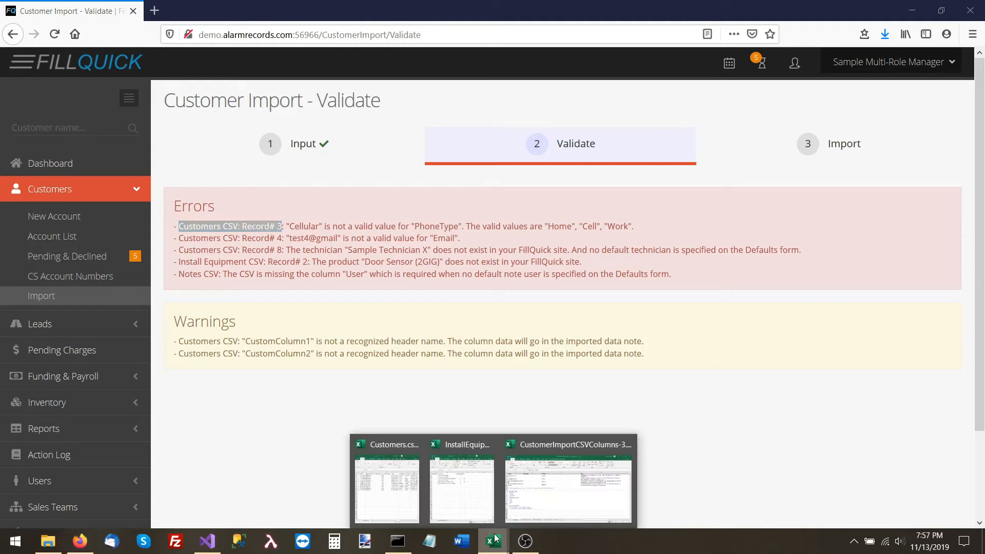
mouse_move(533, 509)
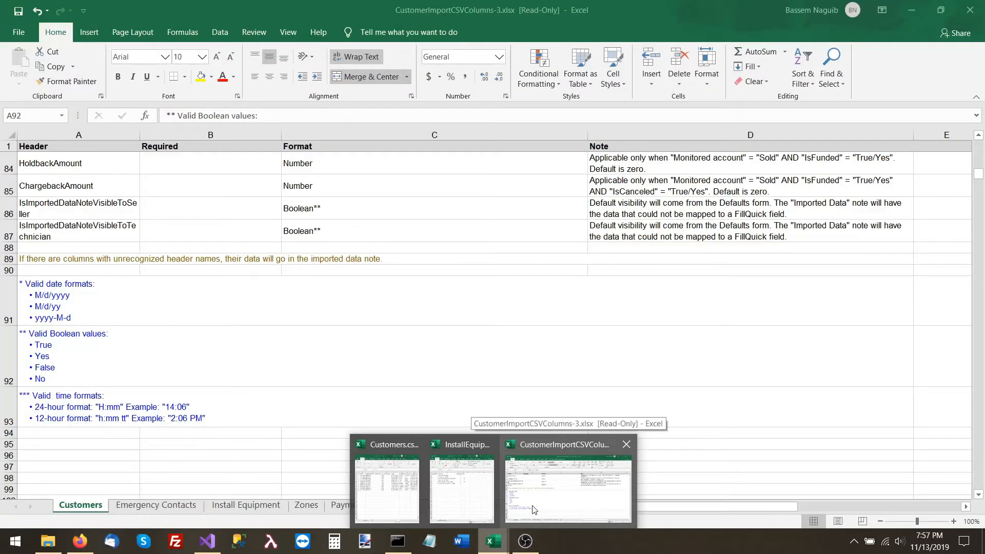
left_click(386, 487)
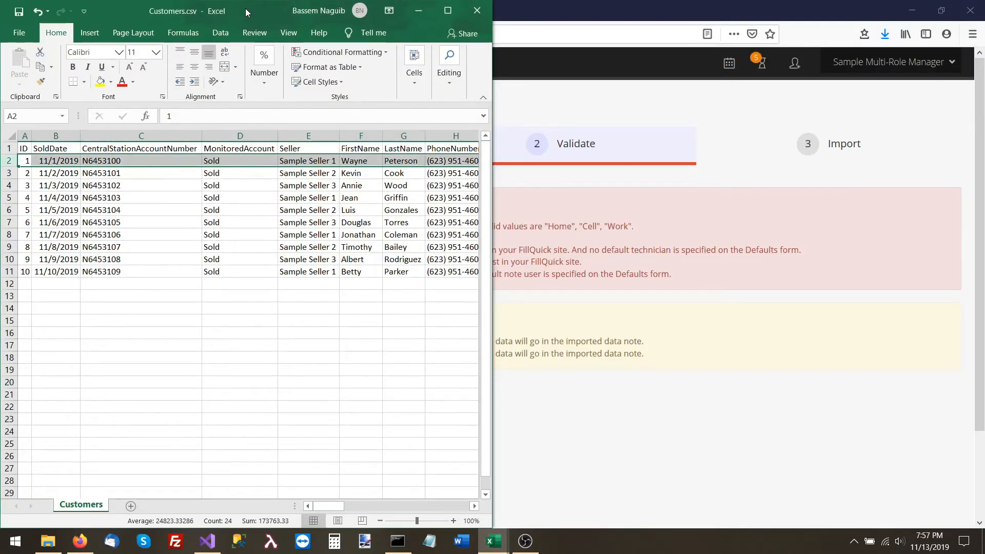
double_click(245, 9)
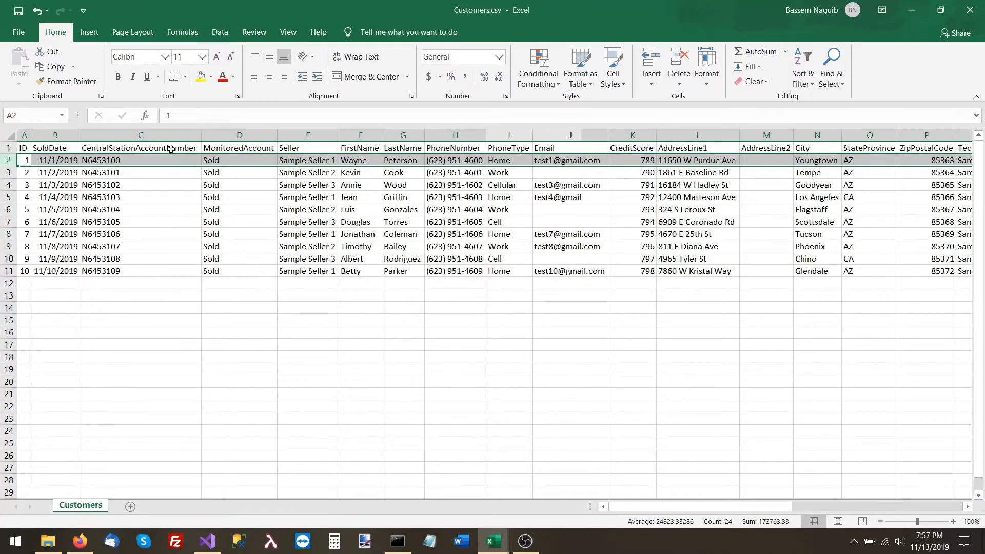
left_click(79, 541)
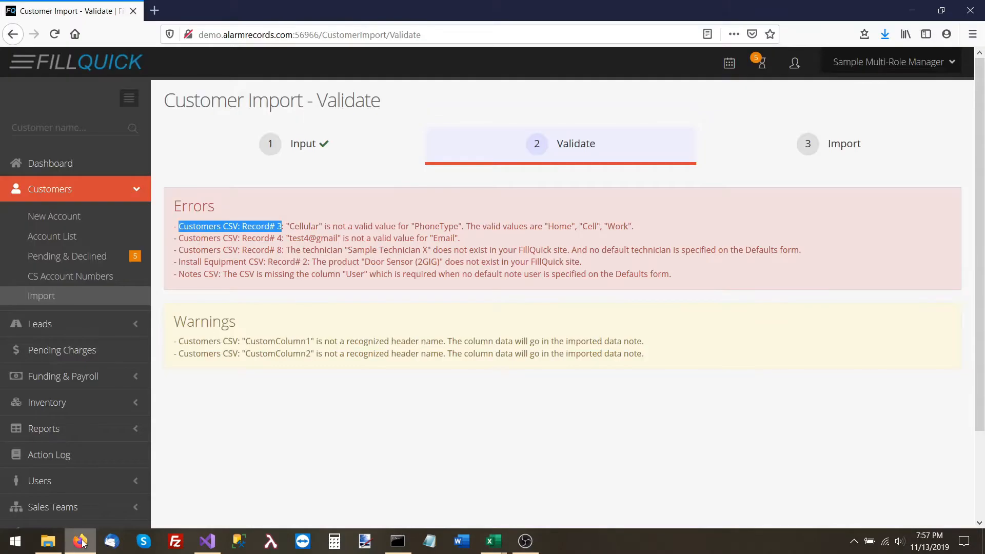
left_click(501, 544)
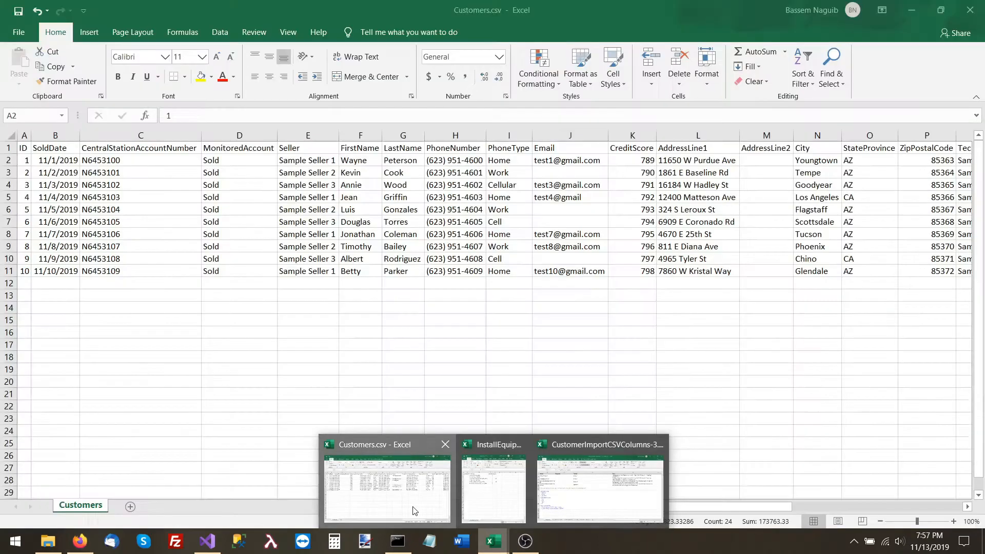
left_click(390, 487)
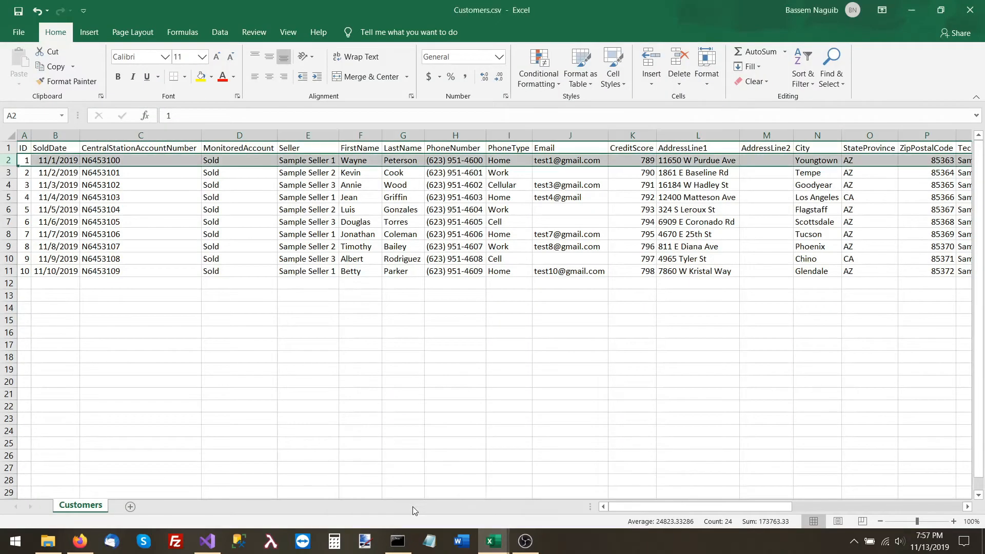
left_click(7, 185)
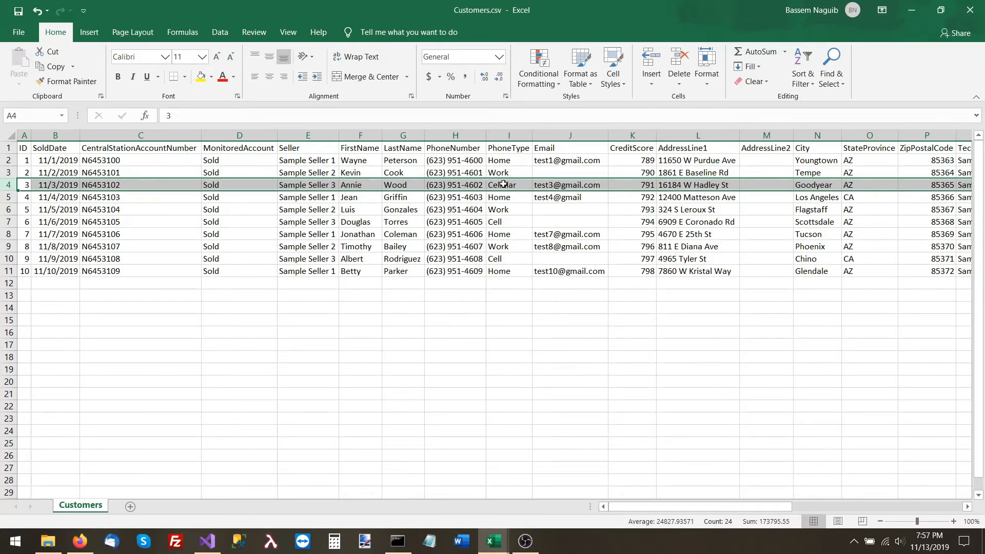
left_click(503, 184)
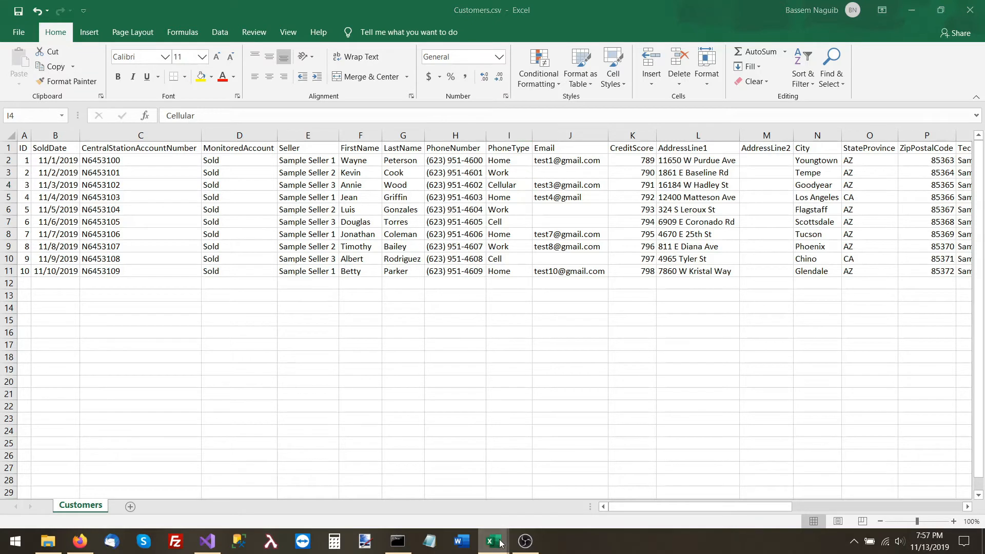
- Look up the valid values for PhoneType on the Customers sheet of CustomerImportCSVColumns-3.xlsx
mouse_move(518, 532)
left_click(570, 503)
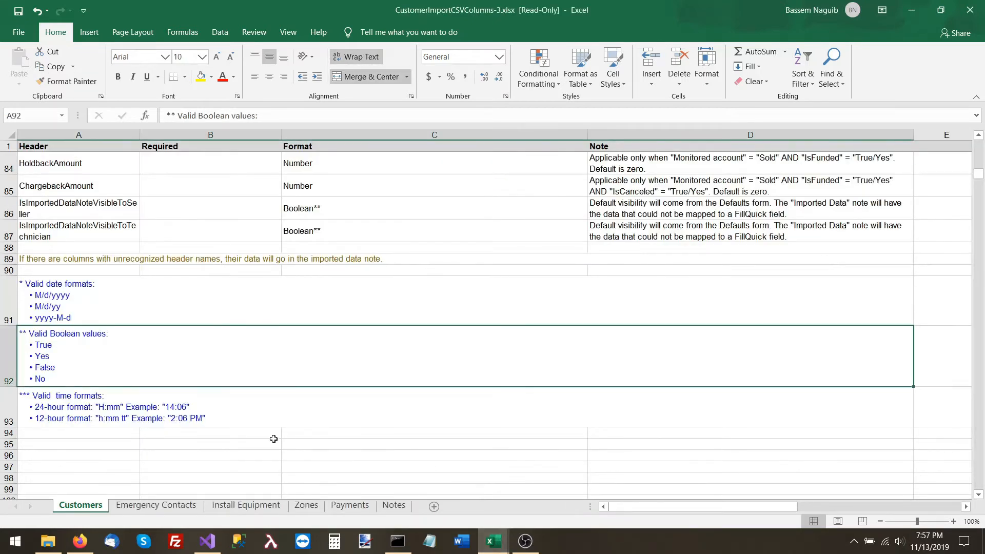
scroll(168, 308, "up", 20)
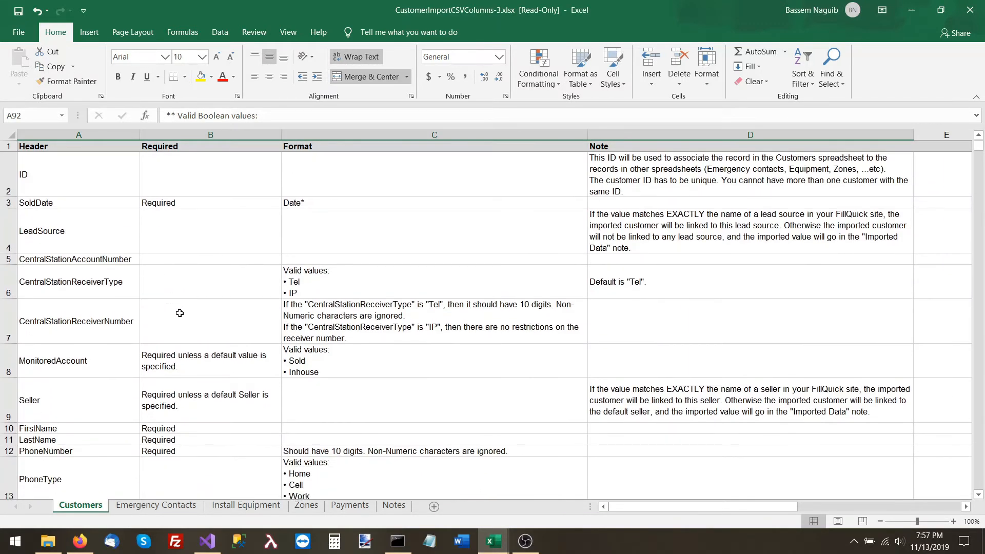
left_click(186, 359)
key("Down")
key("Down")
key("Down")
key("Down")
key("Down")
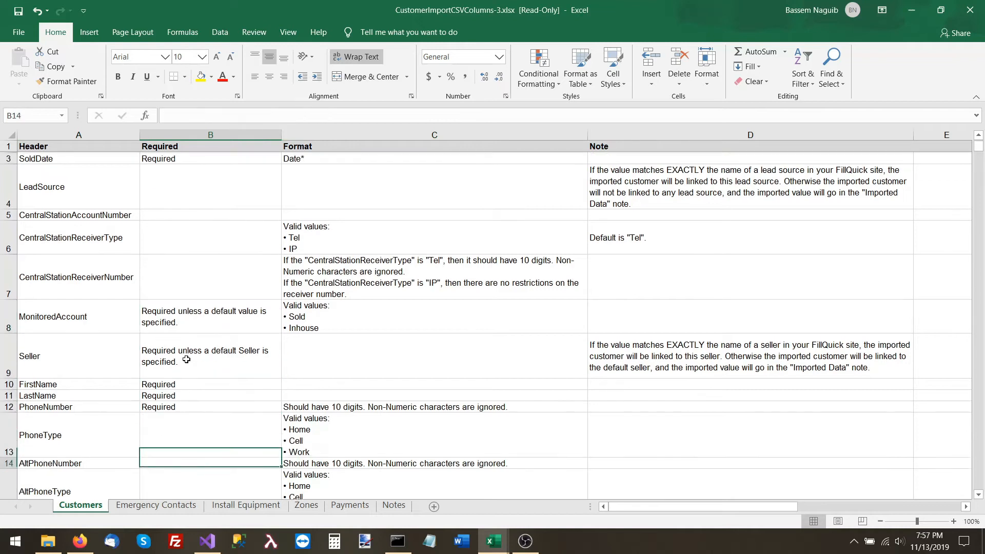
key("Left")
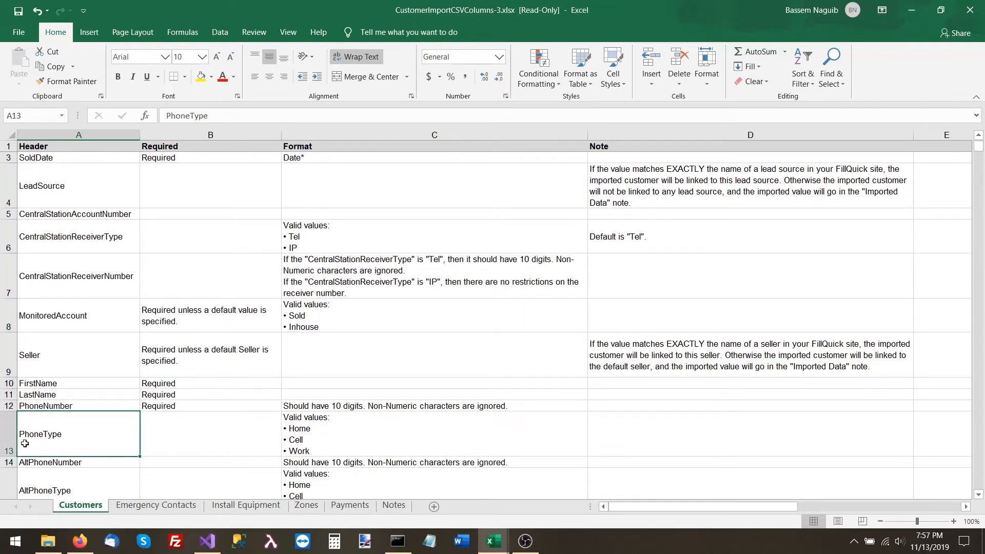
left_click(8, 442)
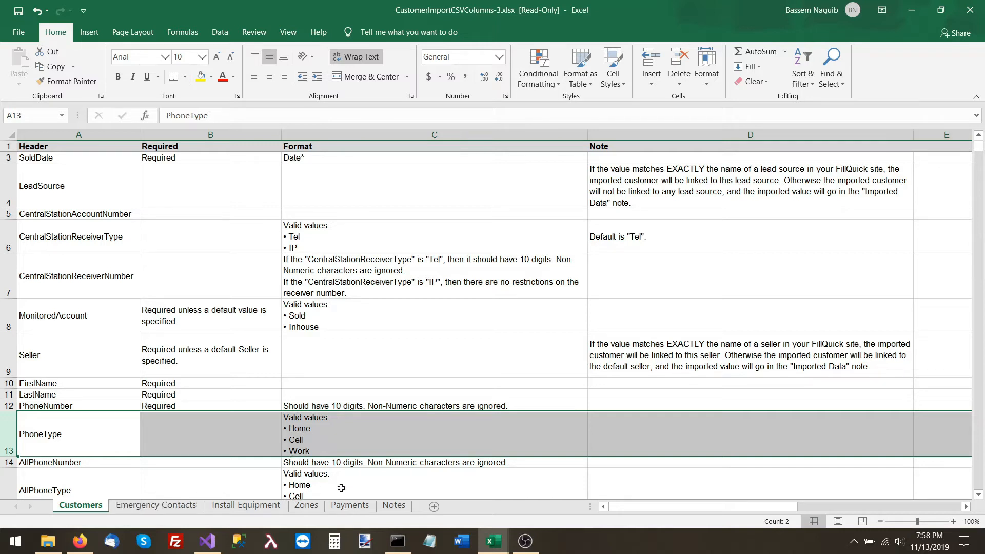
- Return to Customers.csv and change the PhoneType of the record with ID 3 to Cell
key("alt+Tab")
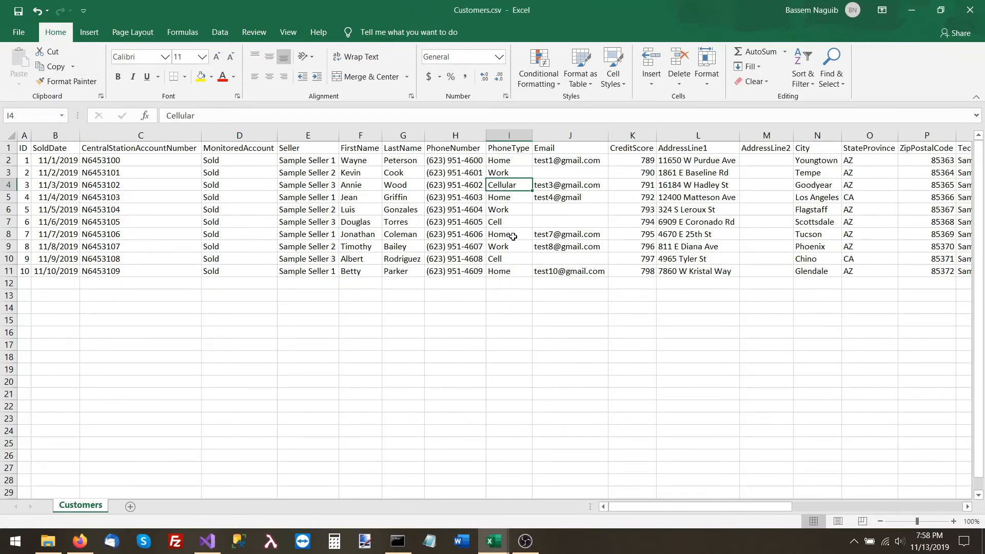
double_click(517, 186)
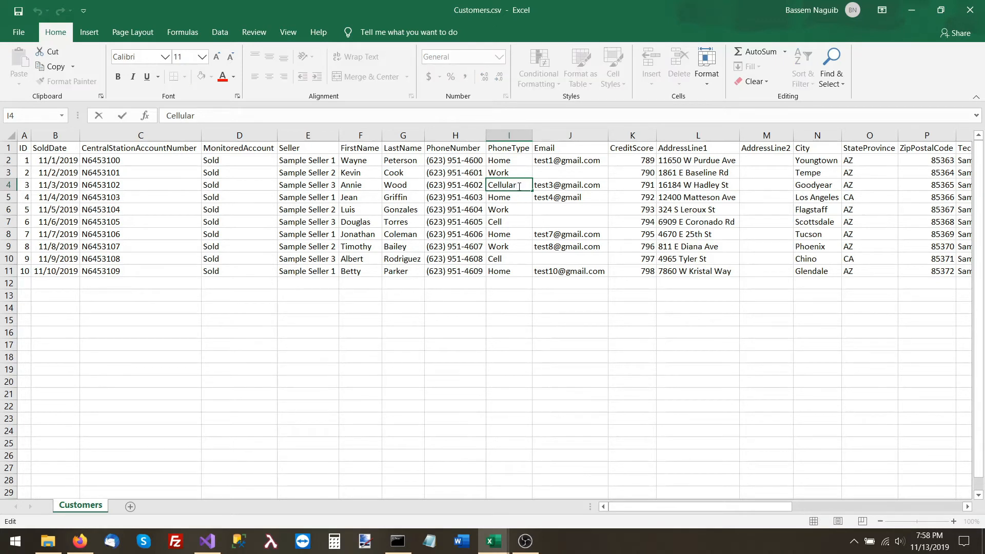
key("BackSpace")
key("BackSpace")
key("BackSpace")
key("BackSpace")
key("Return")
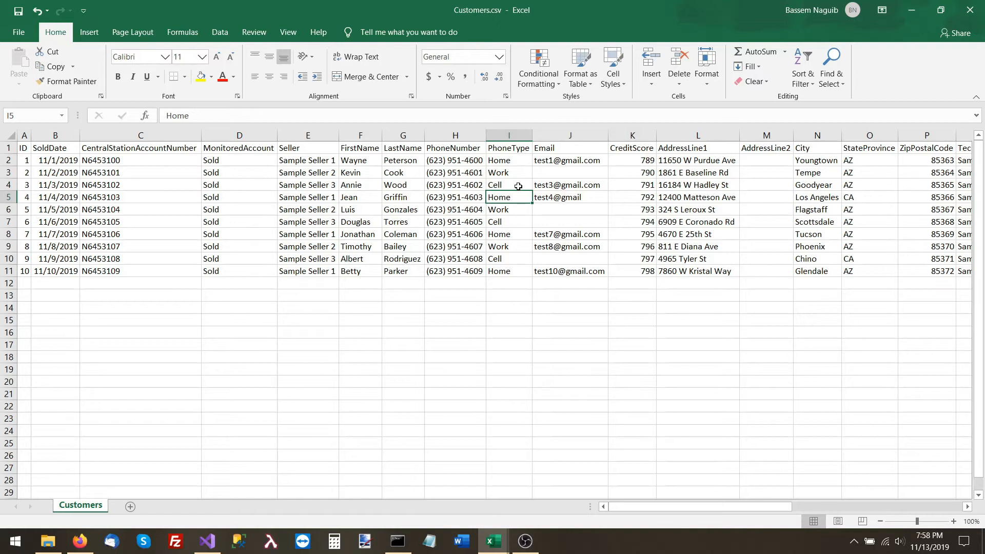
left_click(518, 186)
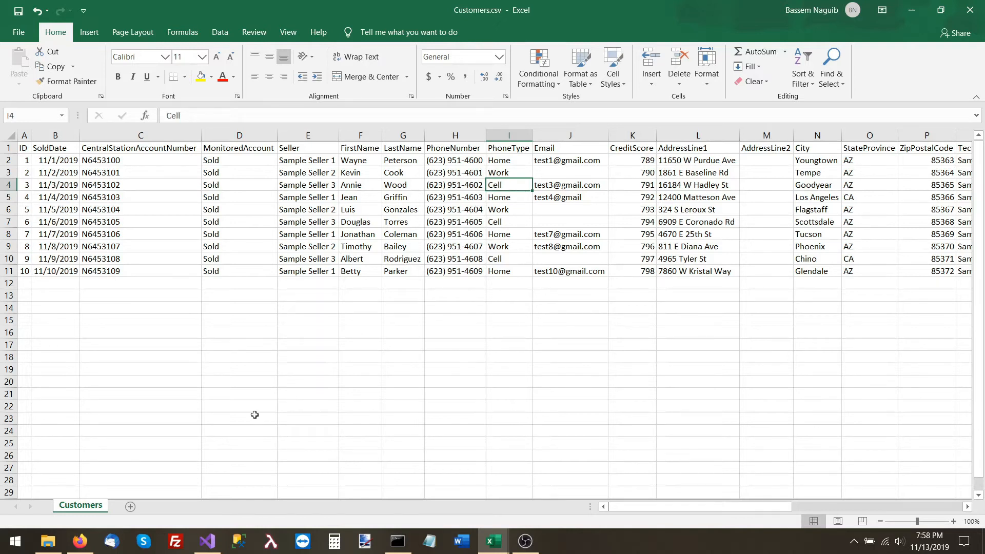
- Switch to FillQuick in Firefox and highlight the whole Customers CSV Record# 4 Email error for reading
left_click(81, 541)
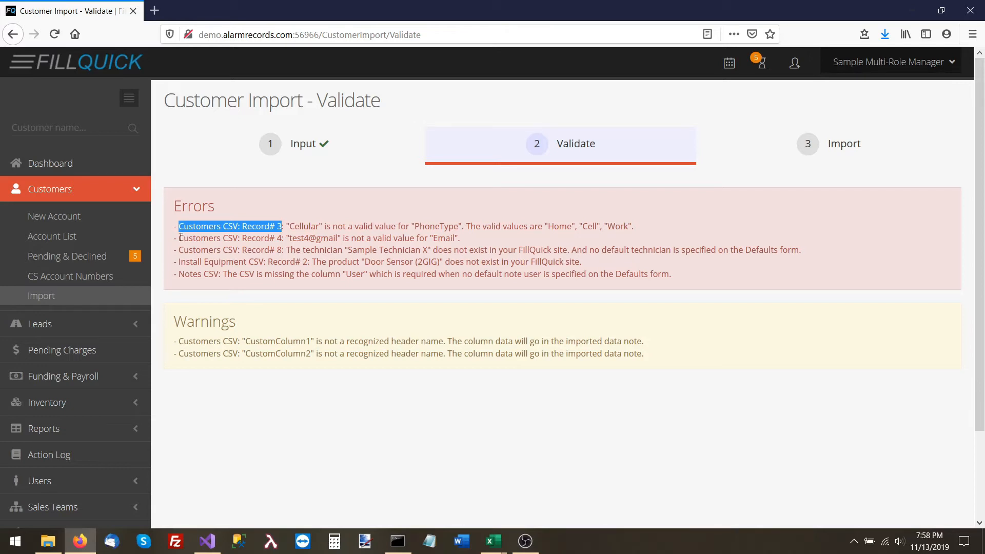
left_click_drag(179, 237, 282, 235)
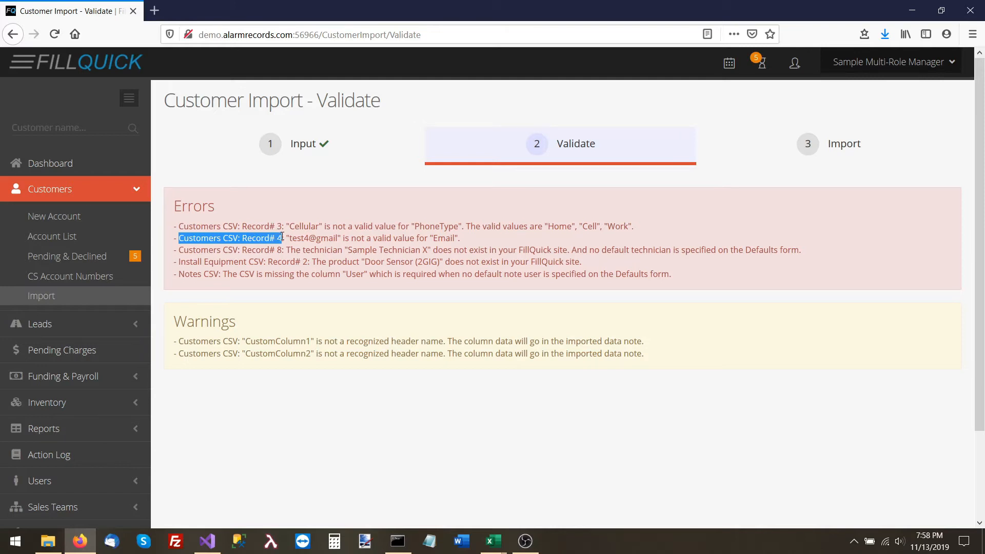
key("shift+Right")
key("shift+Right")
key("shift+Right")
key("shift+Right")
key("shift+Right")
key("shift+Right")
key("shift+Right")
key("shift+Right")
key("shift+Right")
key("shift+Right")
key("shift+Right")
key("shift+Right")
key("shift+Right")
key("shift+Right")
key("shift+Right")
key("shift+Right")
key("shift+Right")
key("shift+Right")
key("shift+Right")
key("shift+Right")
key("shift+Right")
key("shift+Right")
key("shift+Right")
key("shift+Right")
key("shift+Right")
key("shift+Right")
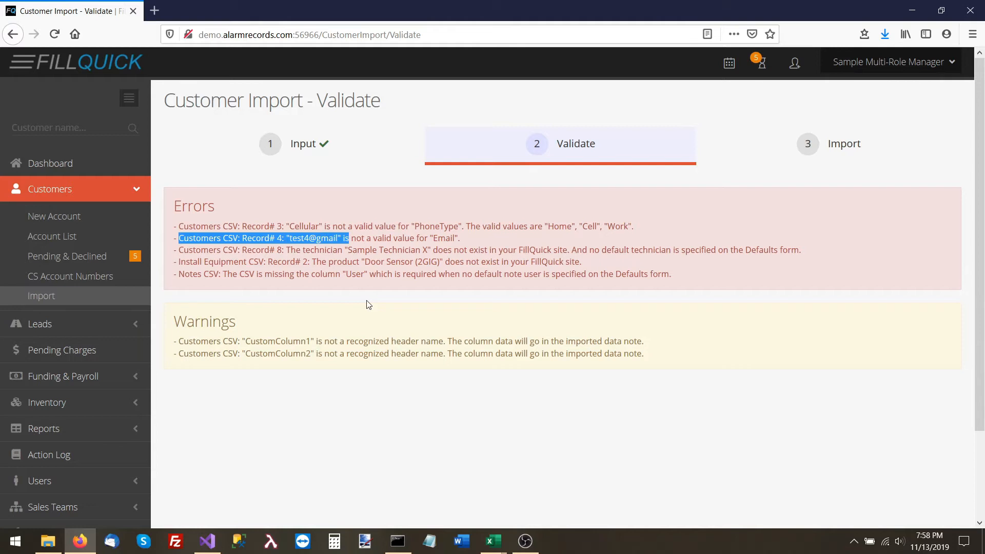
key("shift+Right")
key("shift+Right")
key("shift+Right")
key("shift+Right")
key("shift+Right")
key("shift+Right")
key("shift+Right")
key("shift+Right")
key("shift+Right")
key("shift+Right")
key("shift+Right")
key("shift+Right")
key("shift+Right")
key("shift+Right")
key("shift+Right")
key("shift+Right")
key("shift+Right")
key("shift+Right")
key("shift+Right")
key("shift+Right")
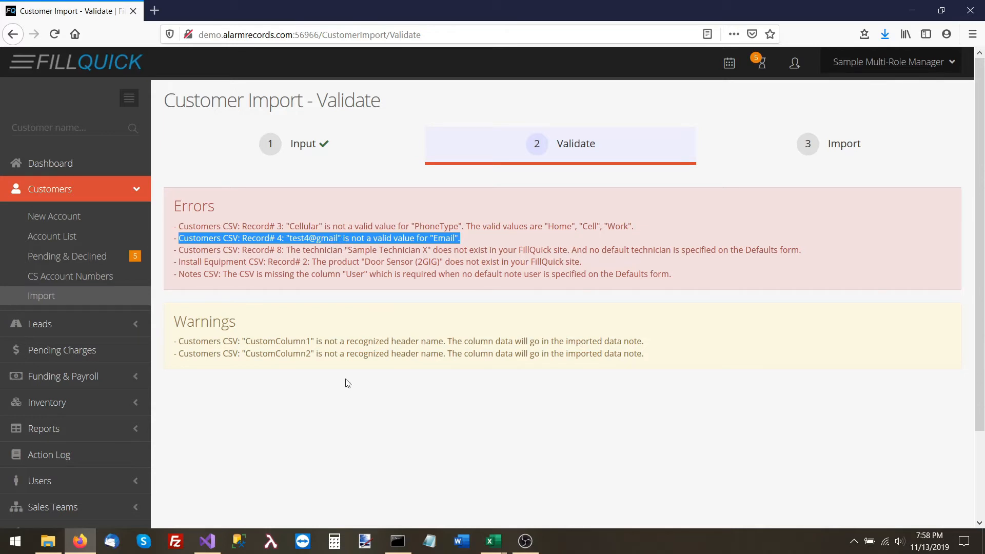
- Switch to Customers.csv in Excel and complete the email address of the record with ID 4 by appending .com
left_click(492, 540)
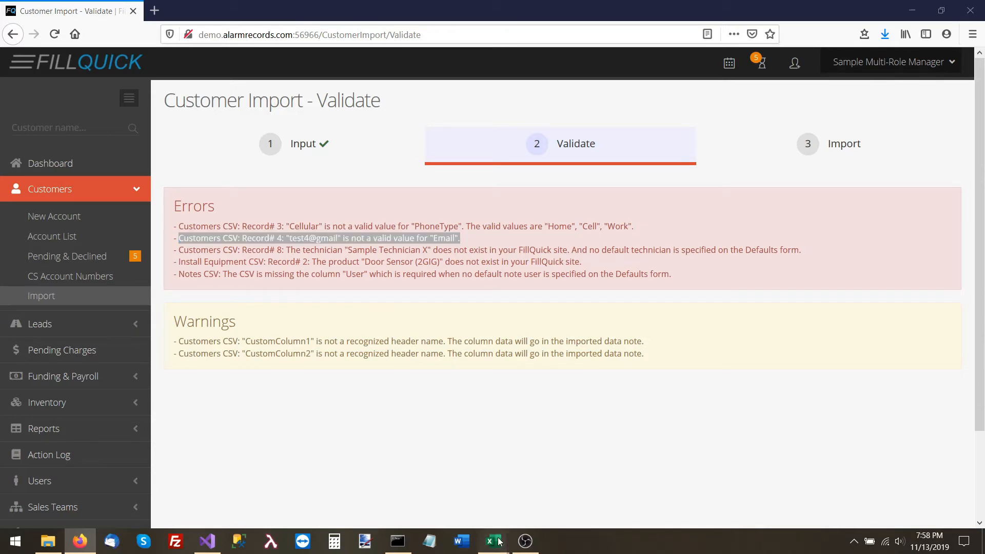
left_click(423, 508)
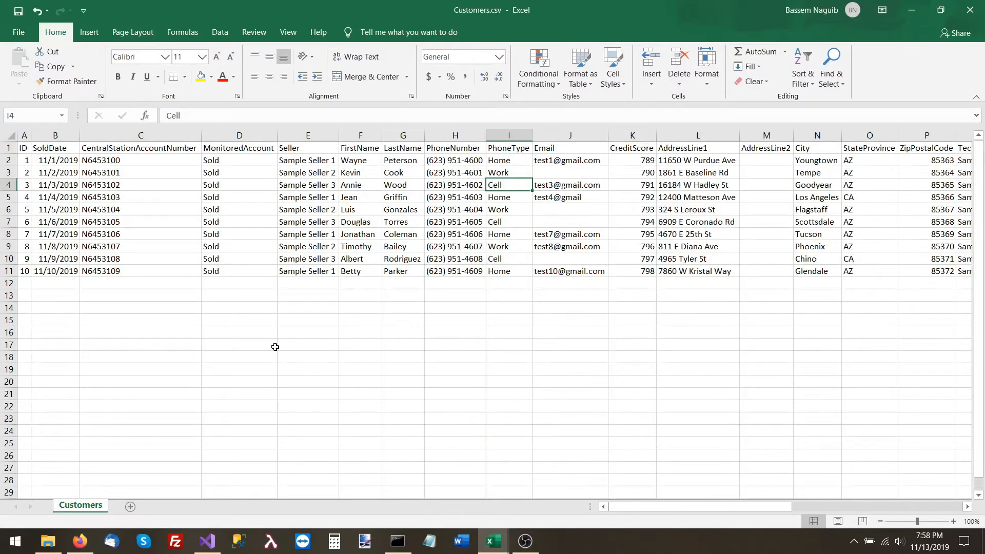
left_click(10, 197)
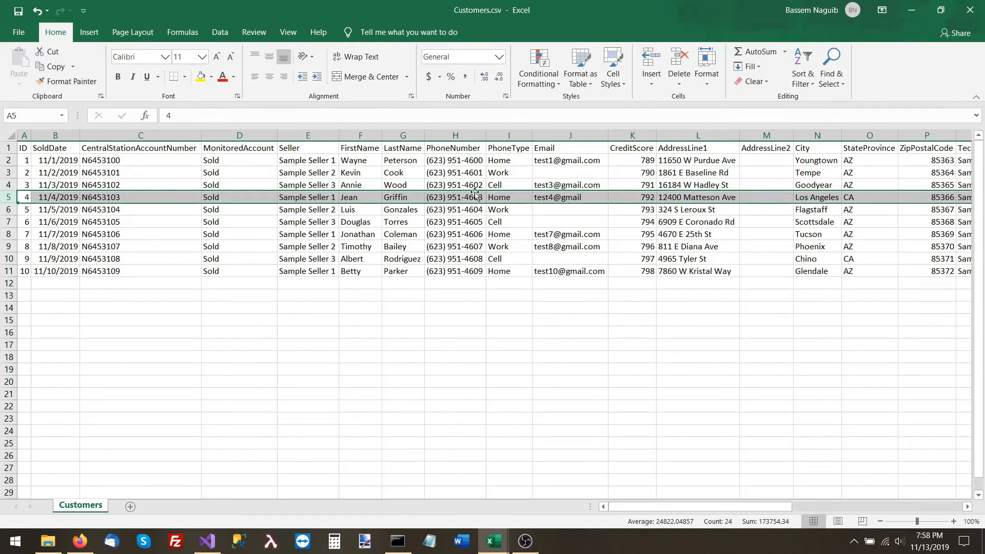
left_click(579, 197)
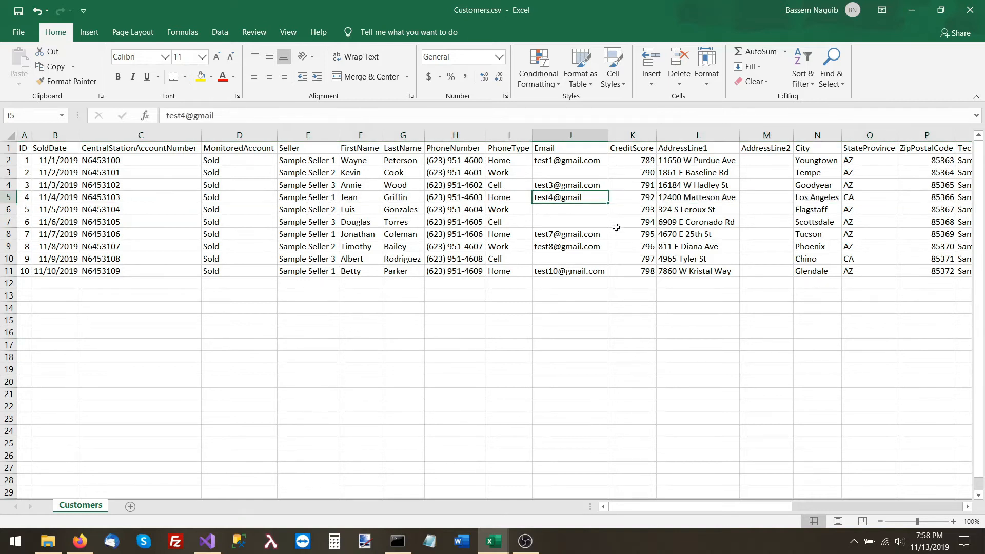
double_click(596, 197)
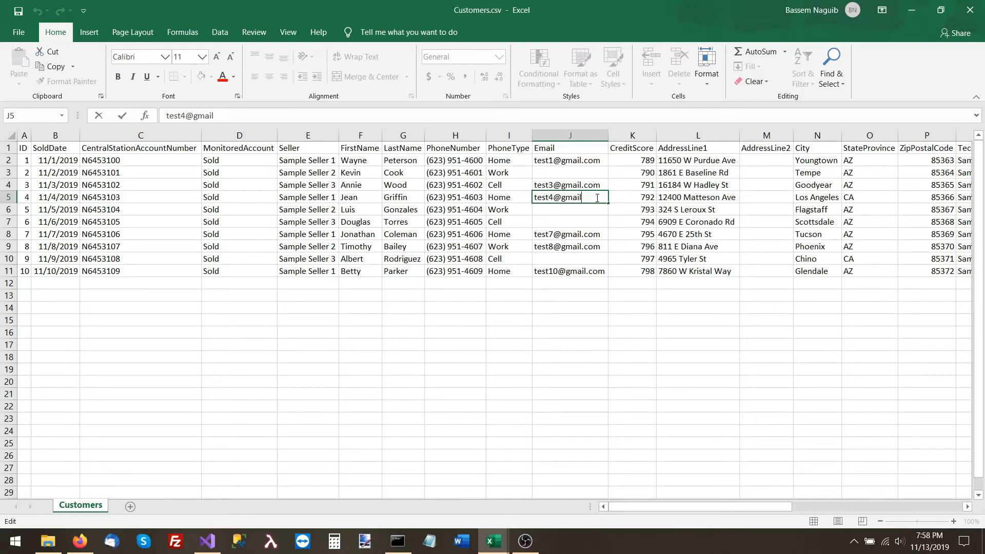
type(".com")
key("Return")
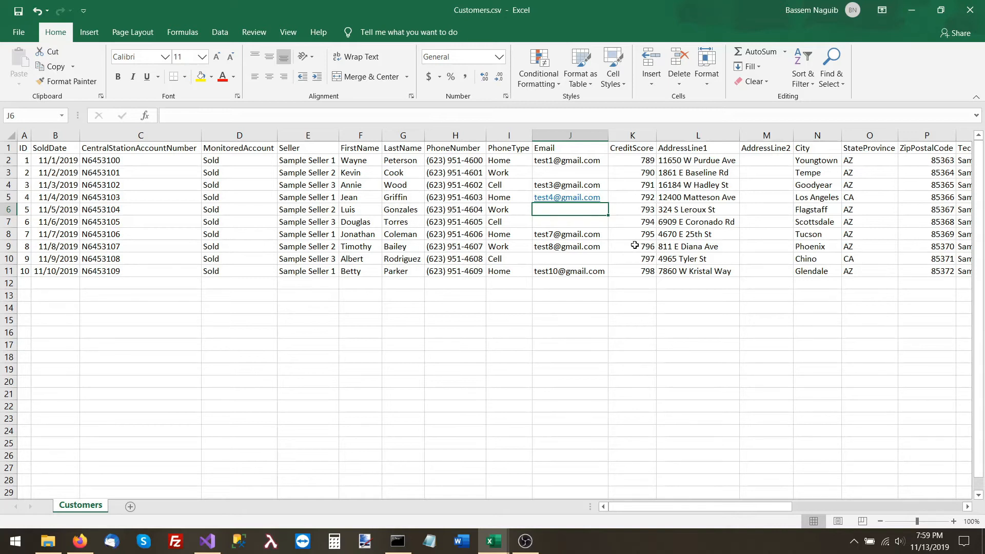
- Switch to FillQuick in Firefox and highlight the whole Customers CSV Record# 8 technician error for reading
left_click(82, 544)
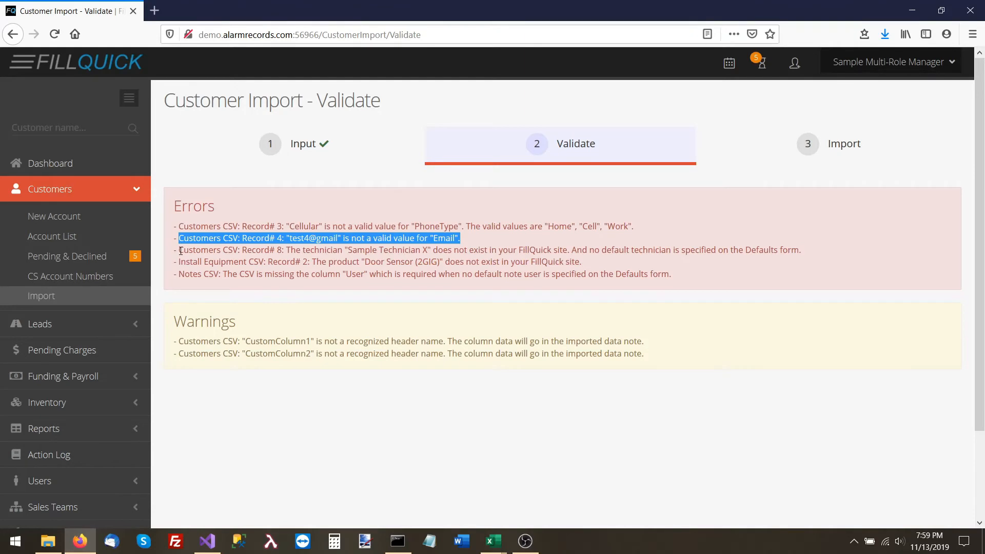
left_click_drag(180, 251, 281, 250)
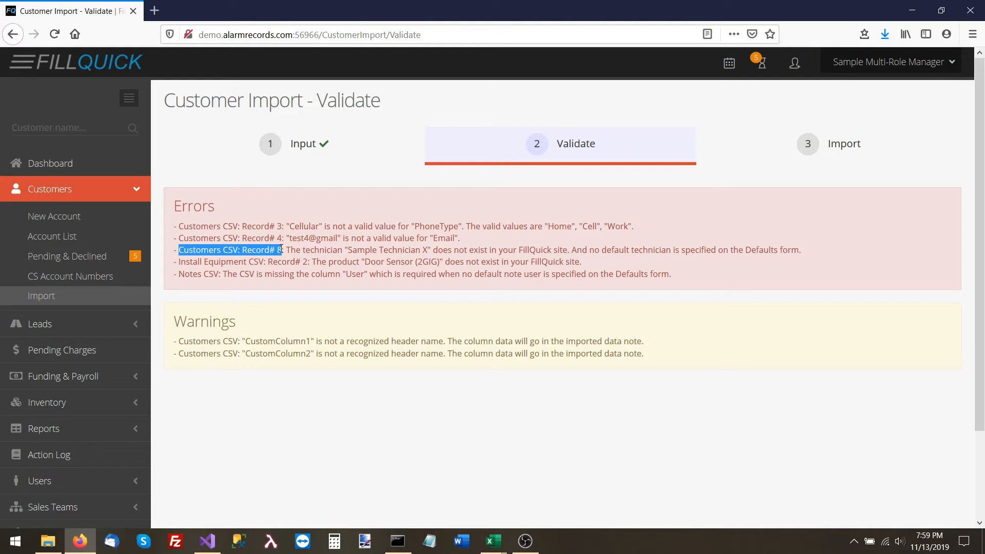
left_click_drag(281, 249, 425, 250)
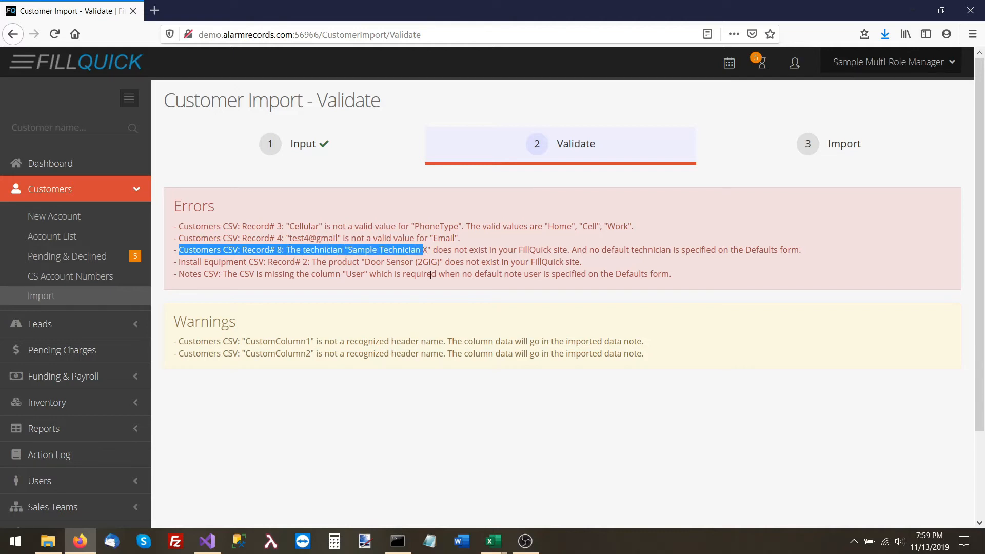
key("shift+Right")
key("shift+Right")
key("shift+Right")
key("shift+Right")
key("shift+Right")
key("shift+Right")
key("shift+Right")
key("shift+Right")
key("shift+Right")
key("shift+Right")
key("shift+Right")
key("shift+Right")
key("shift+Right")
key("shift+Right")
key("shift+Right")
key("shift+Right")
key("shift+Right")
key("shift+Right")
key("shift+Right")
key("shift+Right")
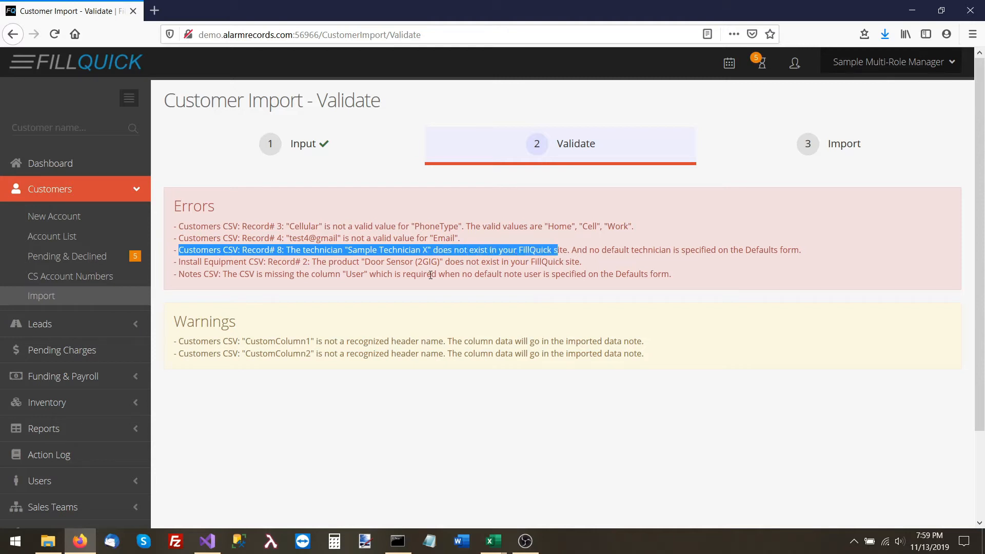
key("shift+Right")
key("shift+Right")
key("shift+Right")
key("shift+Right")
key("shift+Right")
key("shift+Right")
key("shift+Right")
key("shift+Right")
key("shift+Right")
key("shift+Right")
key("shift+Right")
key("shift+Right")
key("shift+Right")
key("shift+Right")
key("shift+Right")
key("shift+Right")
key("shift+Right")
key("shift+Right")
key("shift+Right")
key("shift+Right")
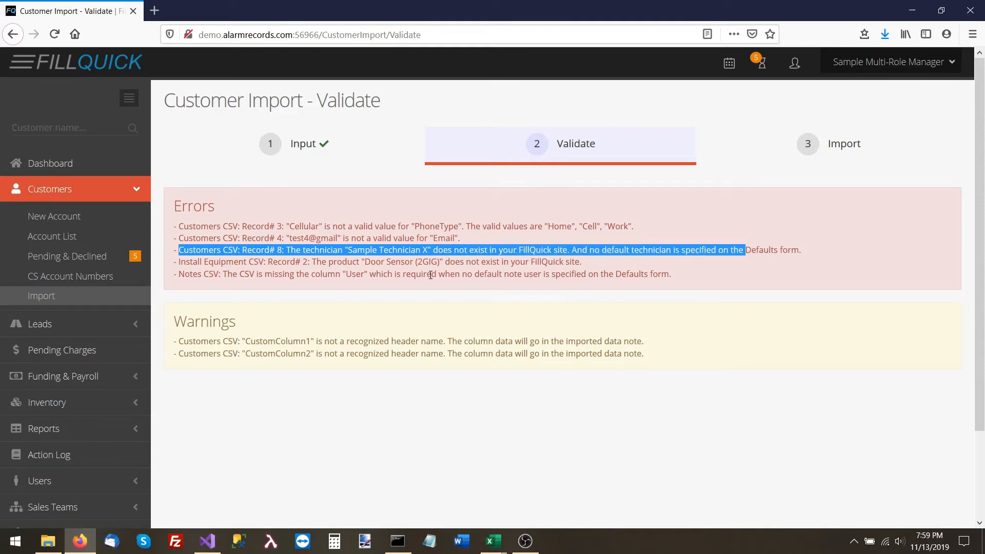
key("shift+Right")
key("shift+Right")
key("shift+Right")
key("shift+Right")
key("shift+Right")
key("shift+Right")
key("shift+Right")
key("shift+Right")
key("shift+Right")
key("shift+Right")
key("shift+Right")
key("shift+Right")
key("shift+Right")
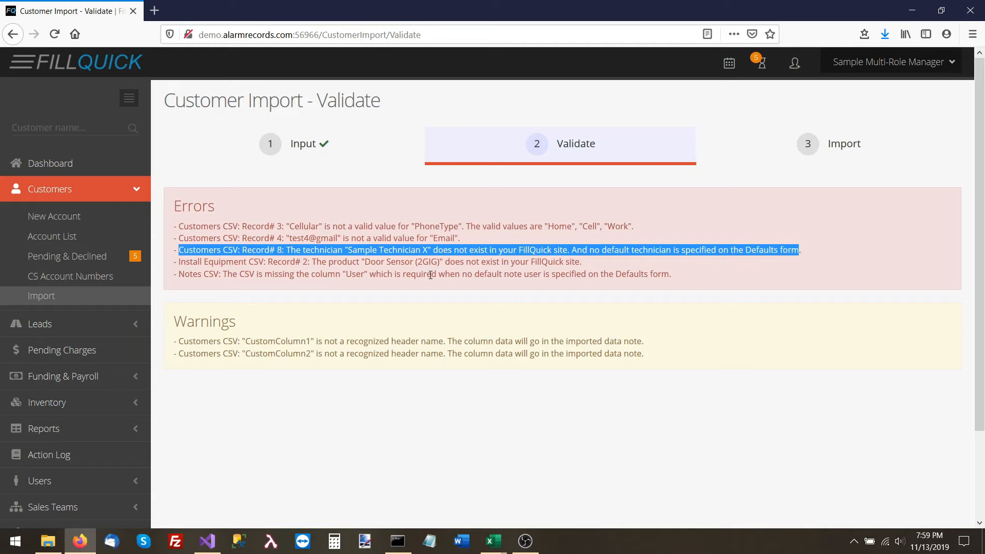
key("shift+Right")
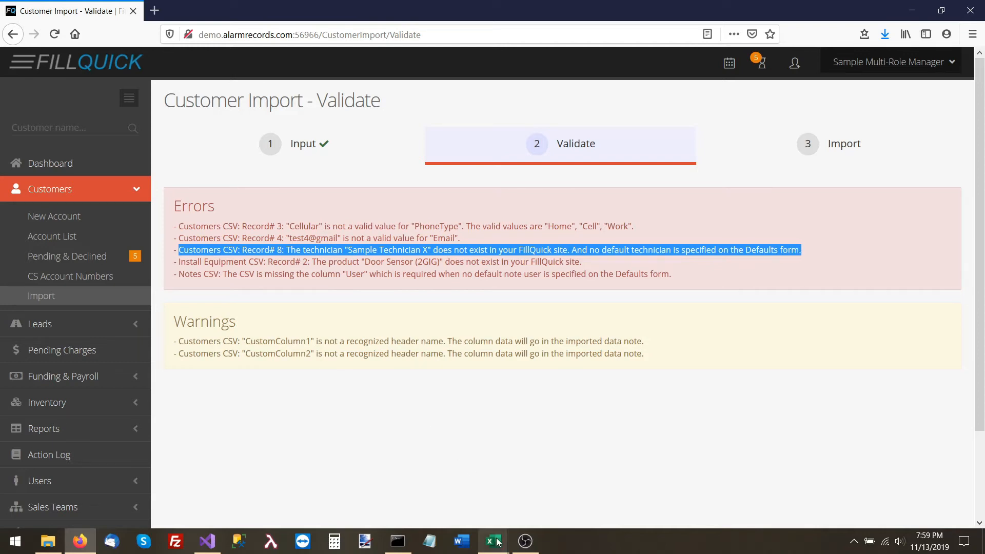
- Switch to Customers.csv in Excel and locate the Technician value of the record with ID 8
mouse_move(496, 542)
left_click(383, 495)
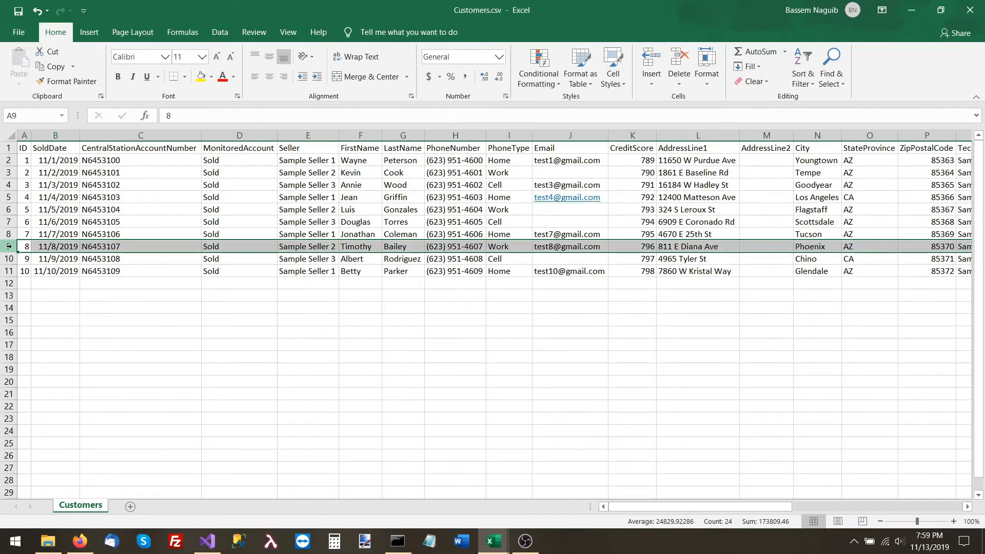
left_click(761, 250)
key("Right")
key("Right")
key("Right")
key("Right")
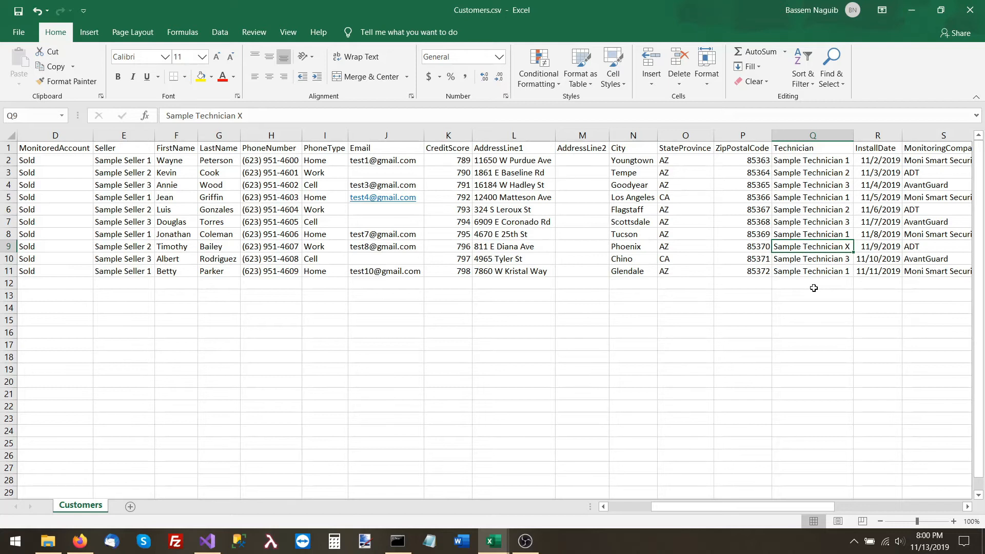
- Switch to FillQuick, open the import's Input page in a separate tab, and set the default Technician to Sample Technician 1
left_click(73, 545)
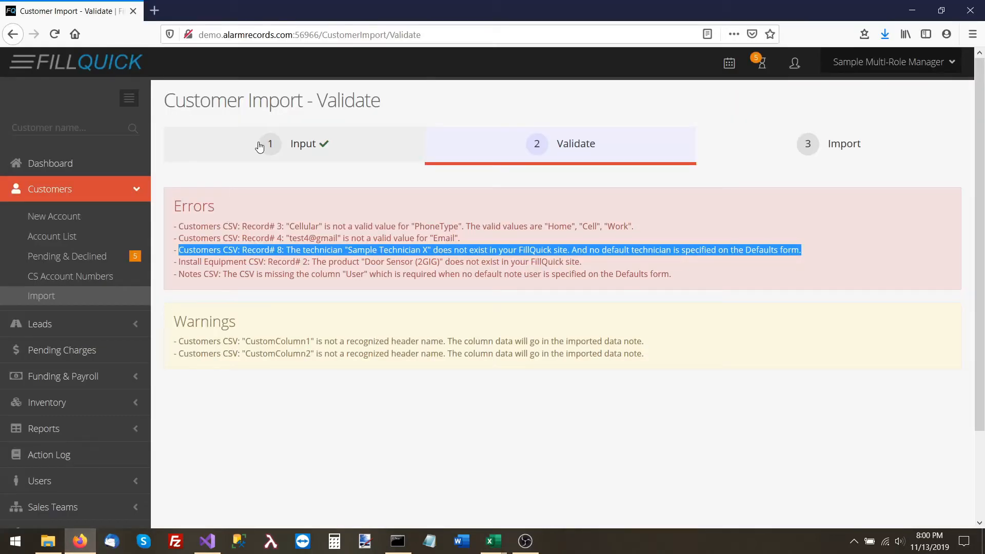
middle_click(260, 147)
key("ctrl+Tab")
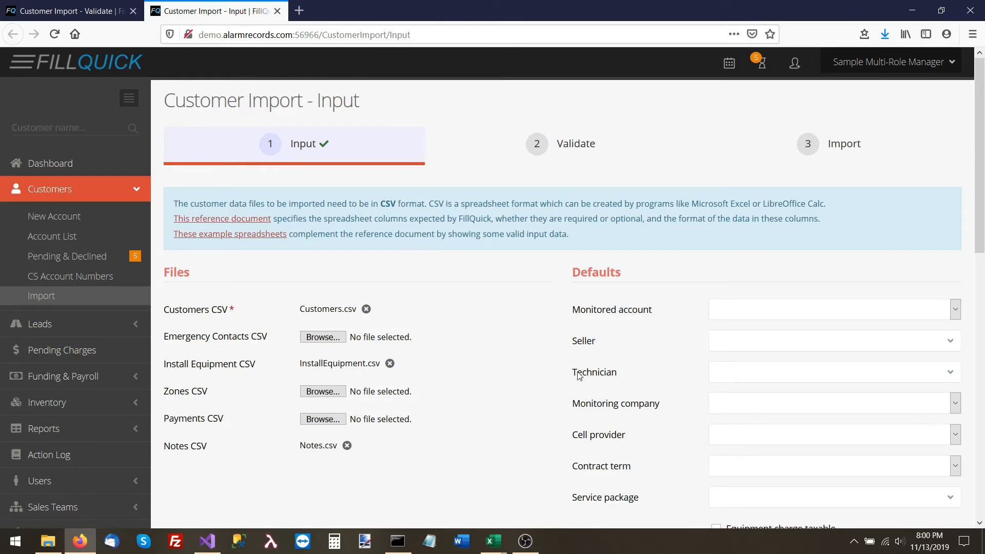
scroll(579, 377, "down", 1)
left_click(754, 325)
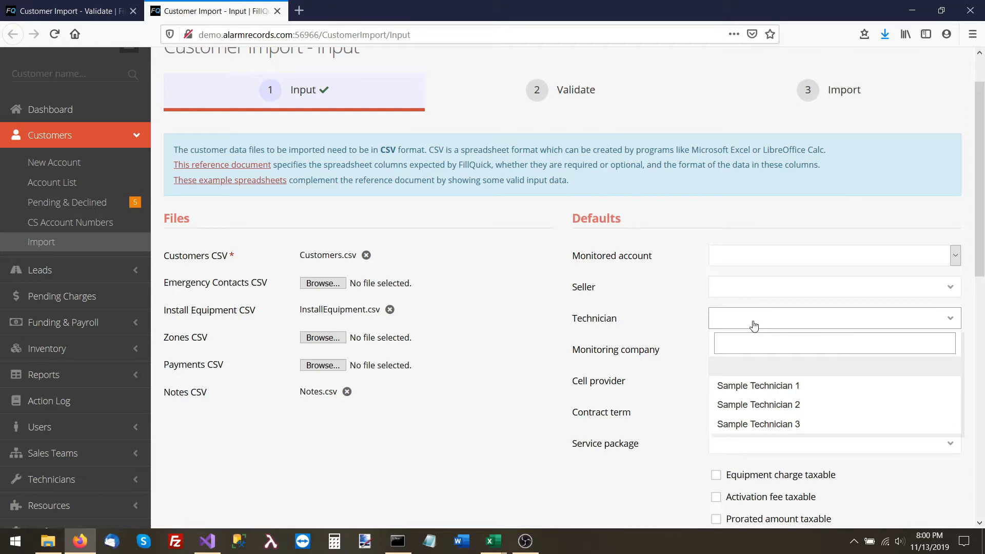
left_click(749, 388)
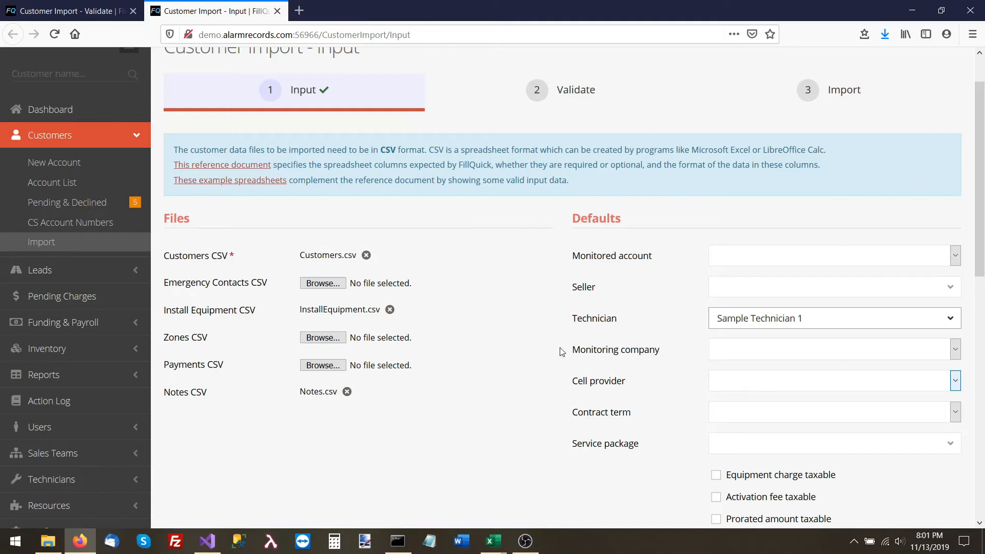
- Save the defaults on the Customer Import - Input page
left_click(112, 5)
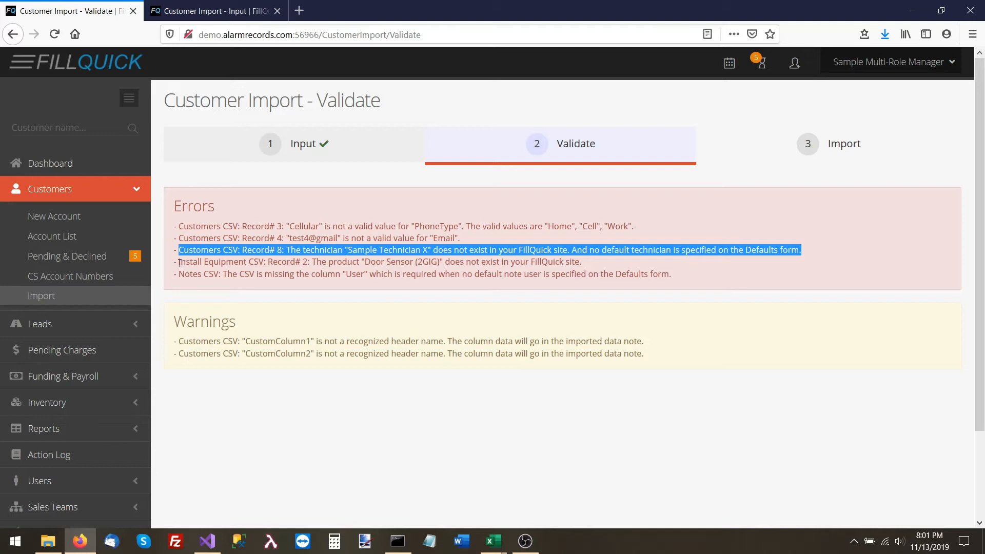
left_click_drag(179, 262, 186, 263)
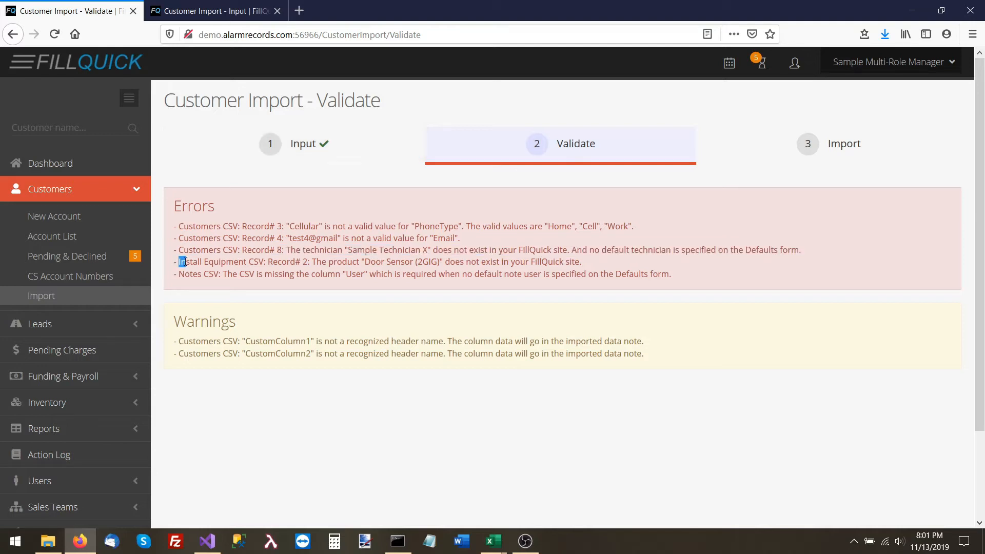
left_click(195, 5)
scroll(594, 294, "down", 10)
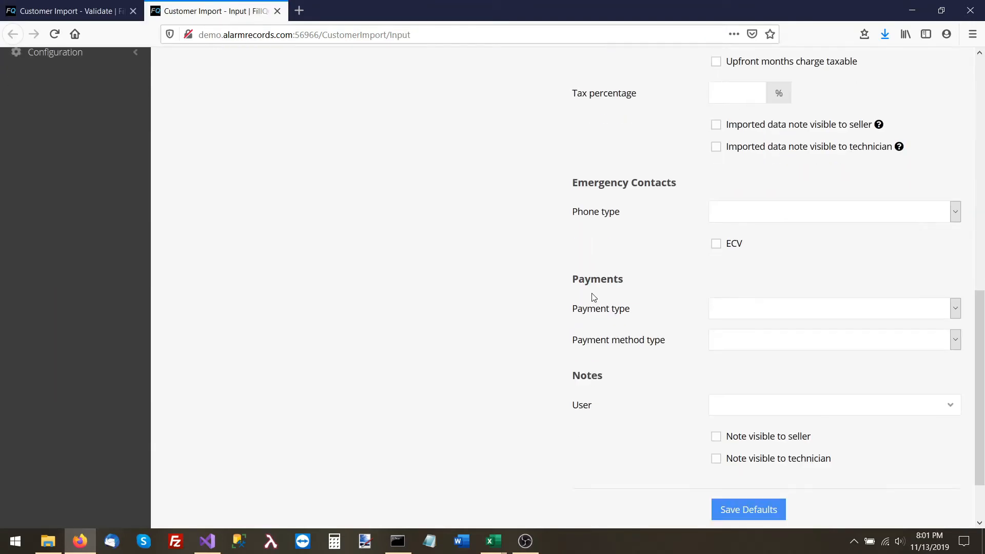
left_click(744, 446)
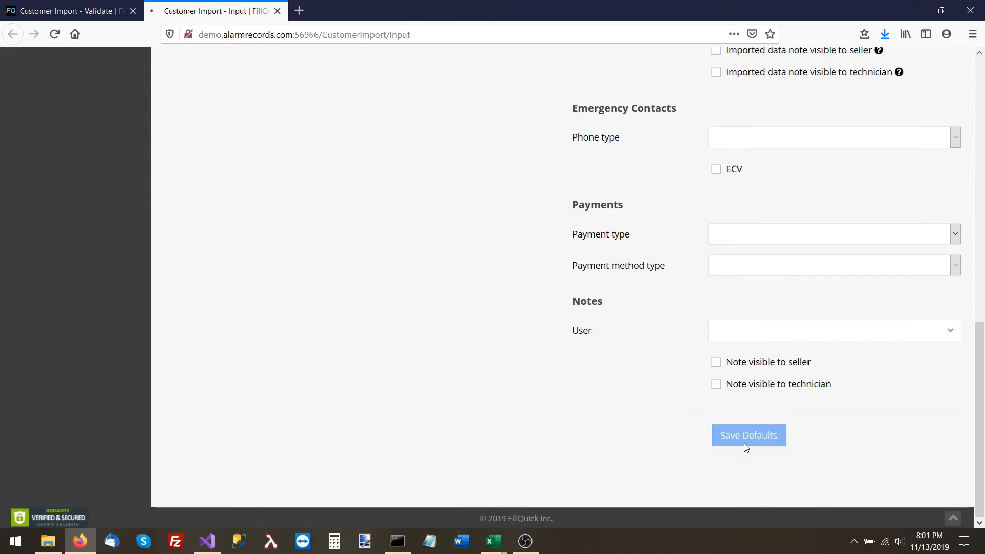
- Highlight the Install Equipment CSV Record# 2 error on the Validate page and locate its Product cell in InstallEquipment.csv in Excel
left_click(72, 11)
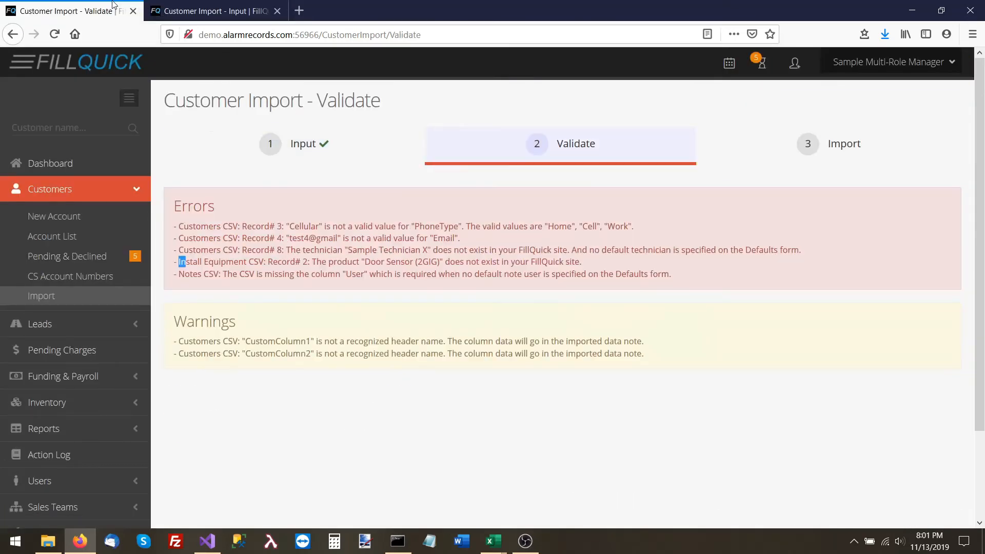
left_click_drag(185, 262, 582, 262)
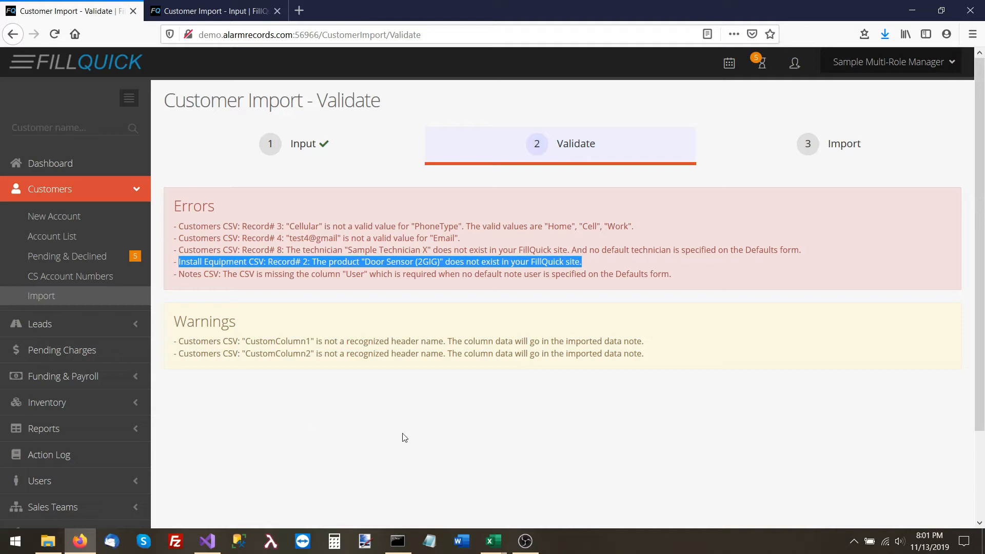
left_click(508, 543)
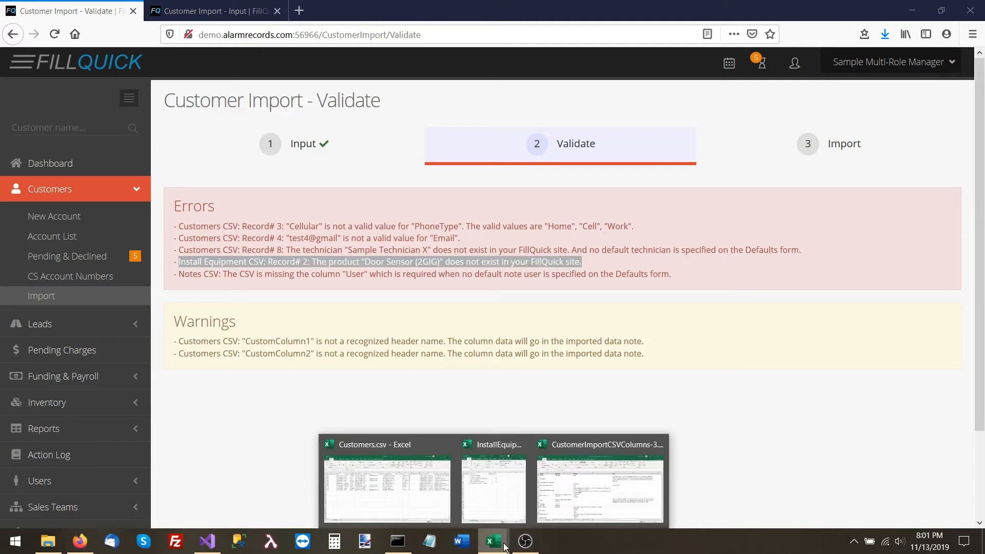
left_click(494, 515)
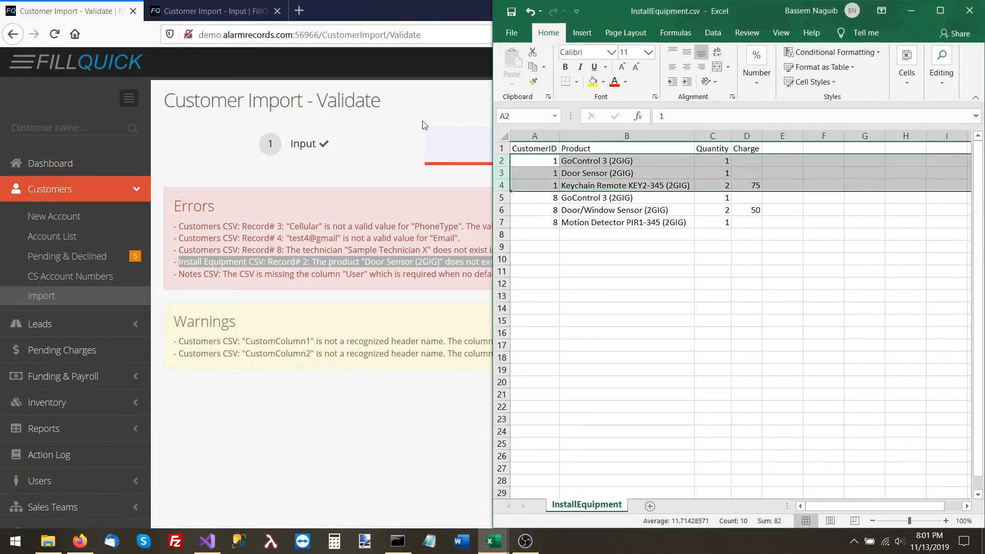
double_click(607, 7)
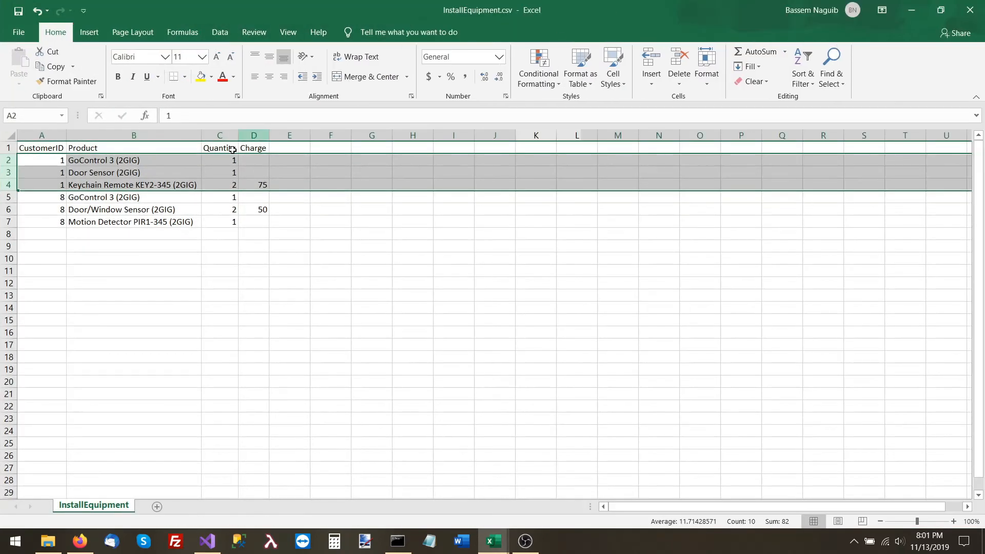
left_click(102, 169)
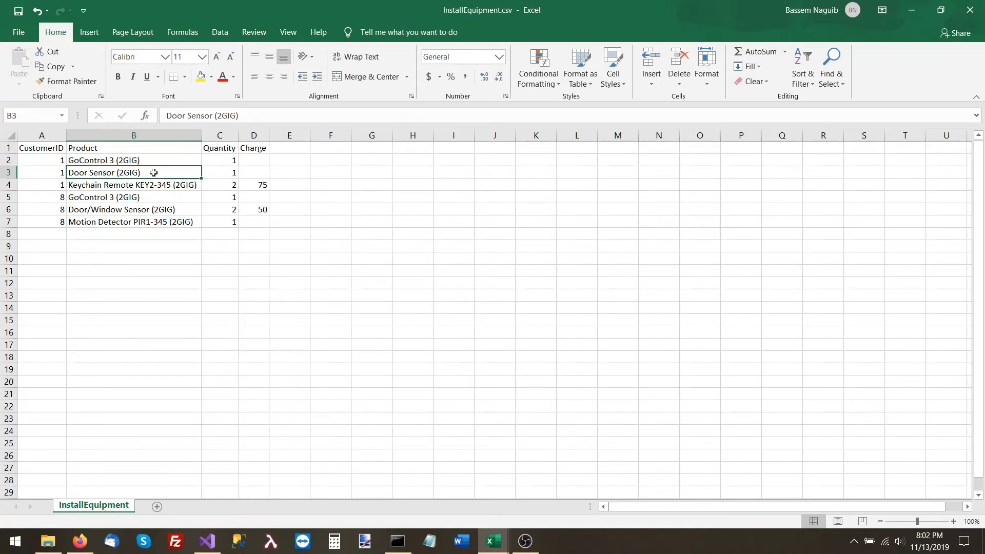
- Switch to FillQuick in Firefox and open the inventory Products configuration page in a new tab
left_click(80, 540)
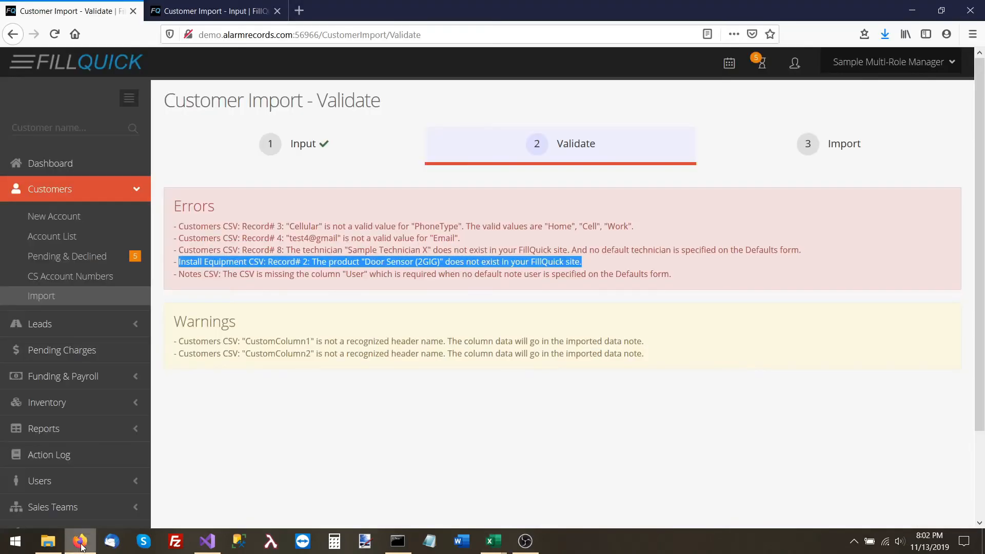
scroll(220, 441, "down", 2)
scroll(220, 441, "down", 1)
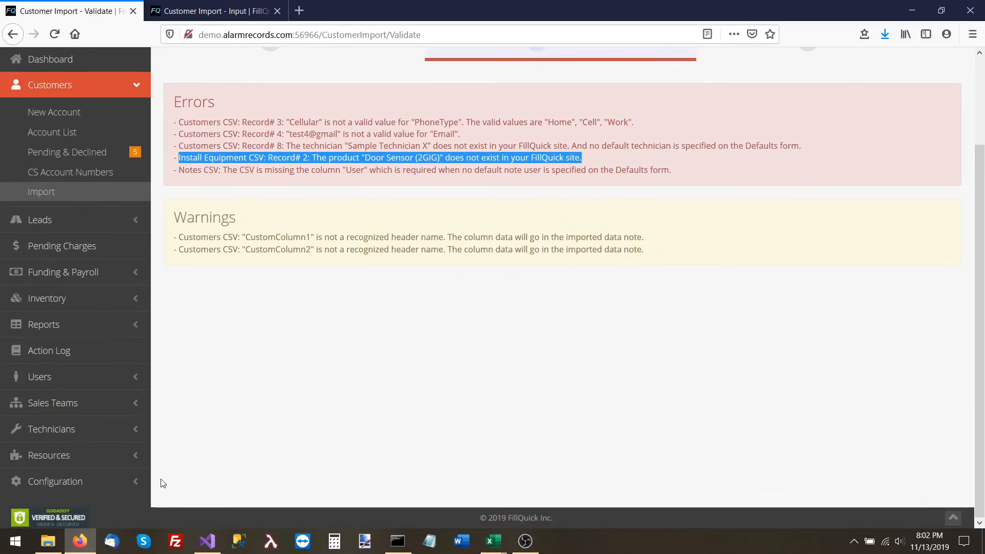
left_click(141, 483)
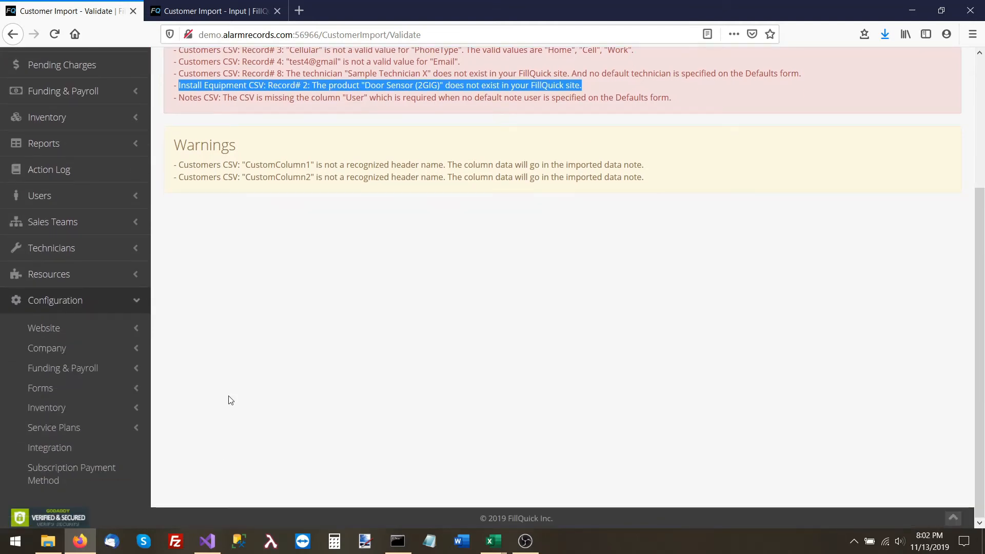
left_click(137, 413)
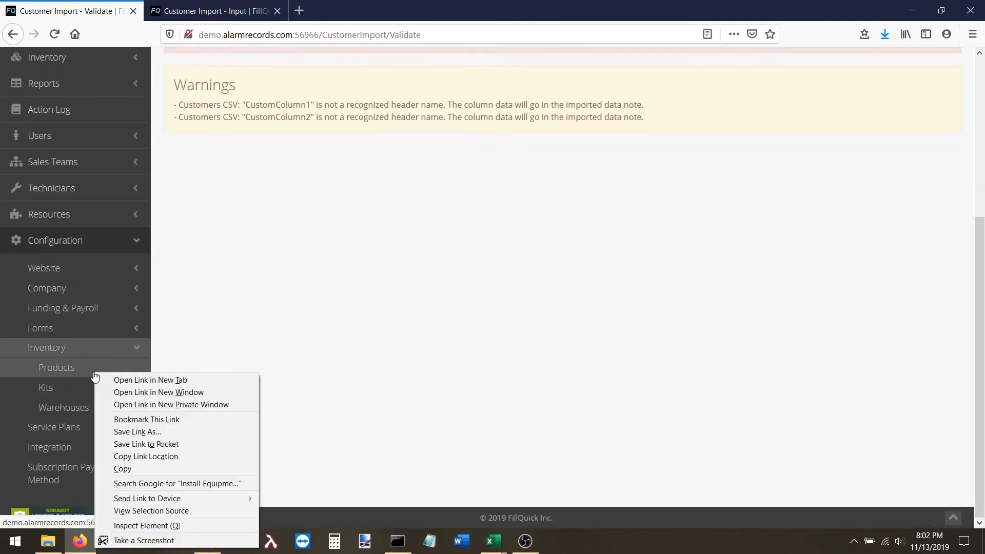
right_click(95, 374)
left_click(103, 380)
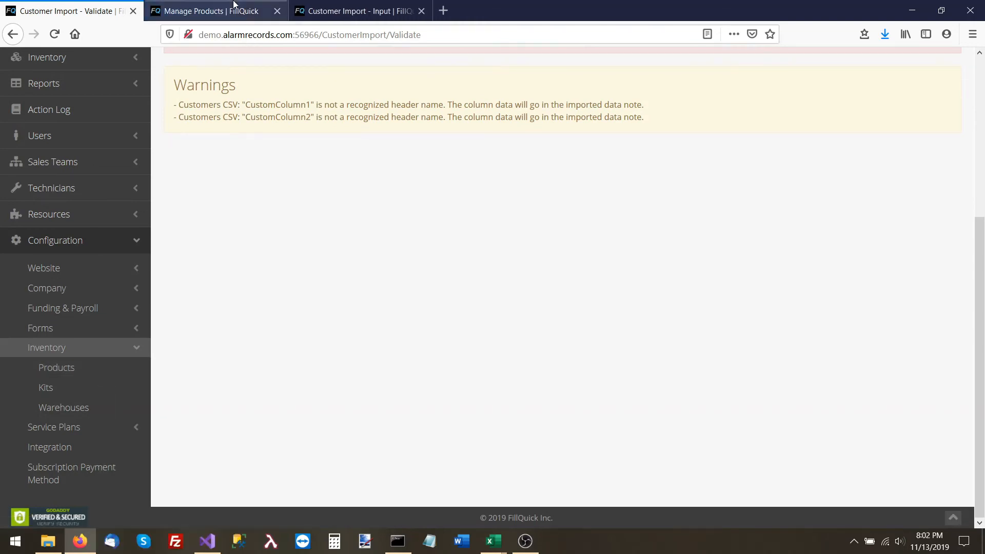
- Find Door/Window Sensor (2GIG) in the Manage Products list and select its name
left_click(237, 10)
scroll(411, 202, "down", 5)
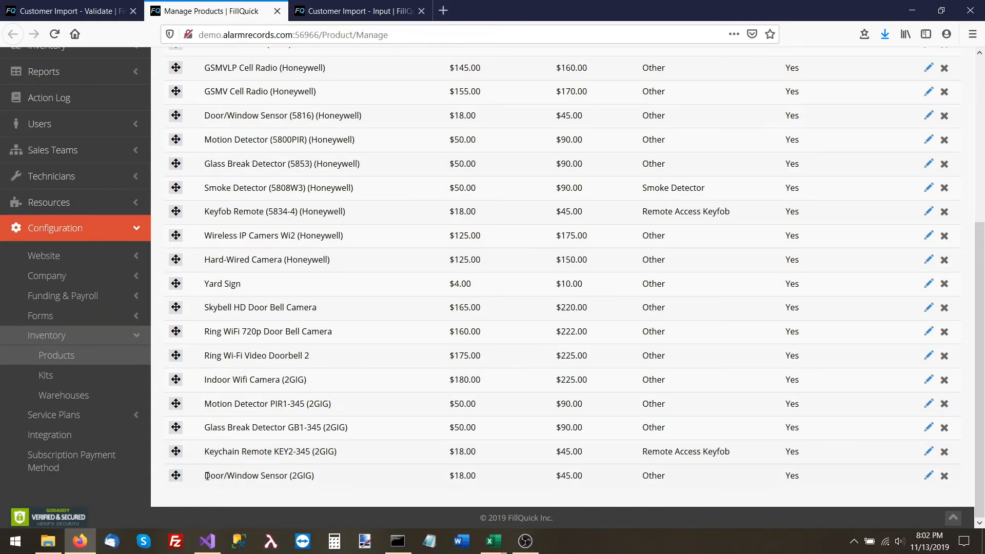
left_click_drag(206, 476, 314, 475)
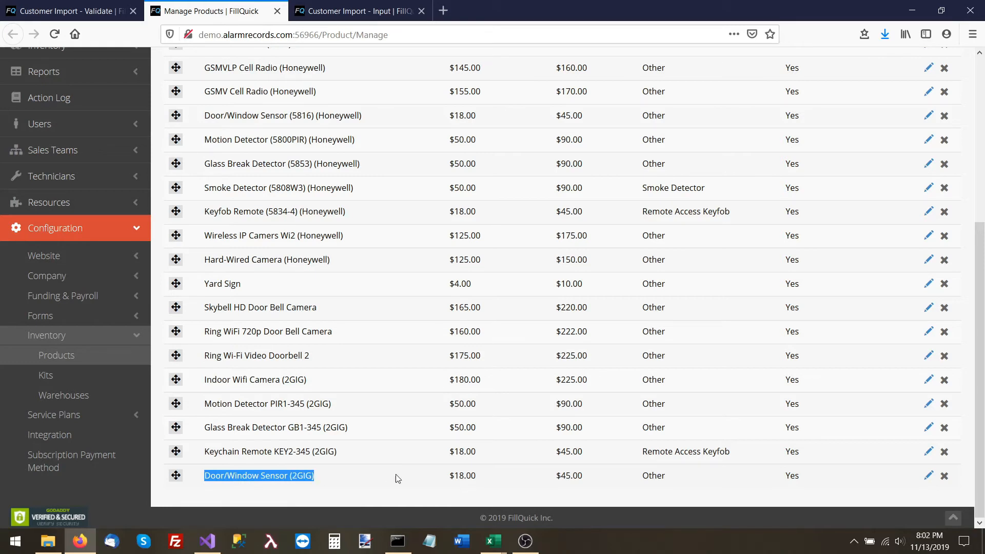
left_click(493, 541)
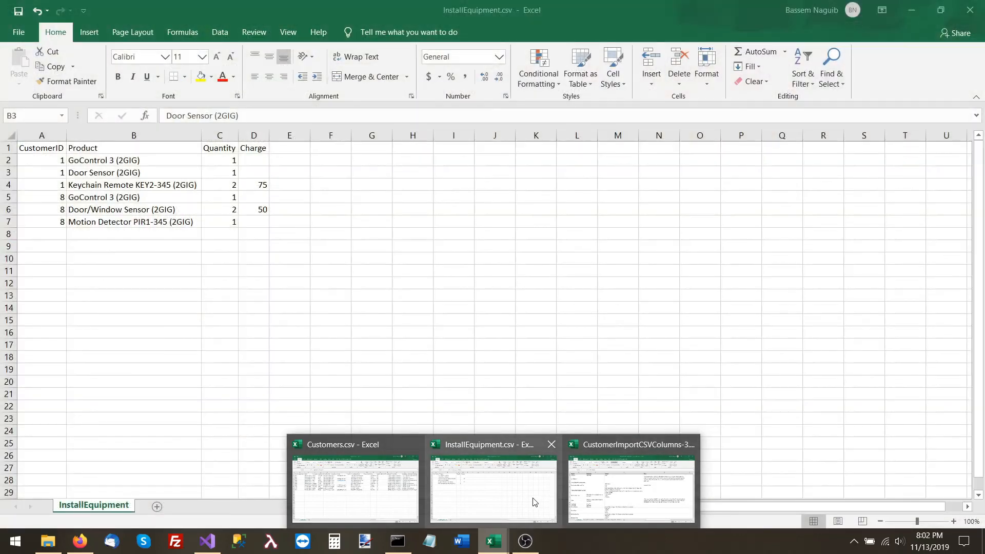
left_click(532, 497)
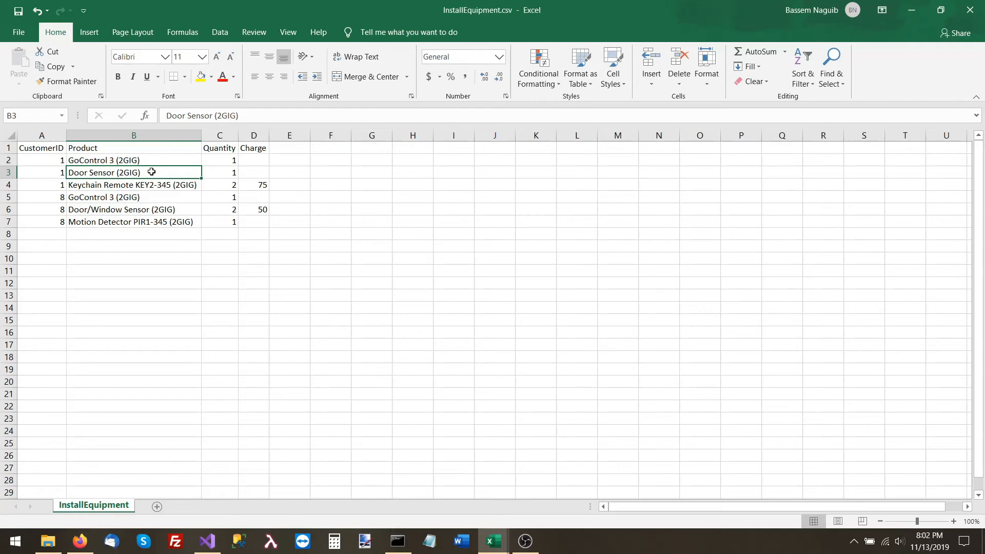
key("alt+Tab")
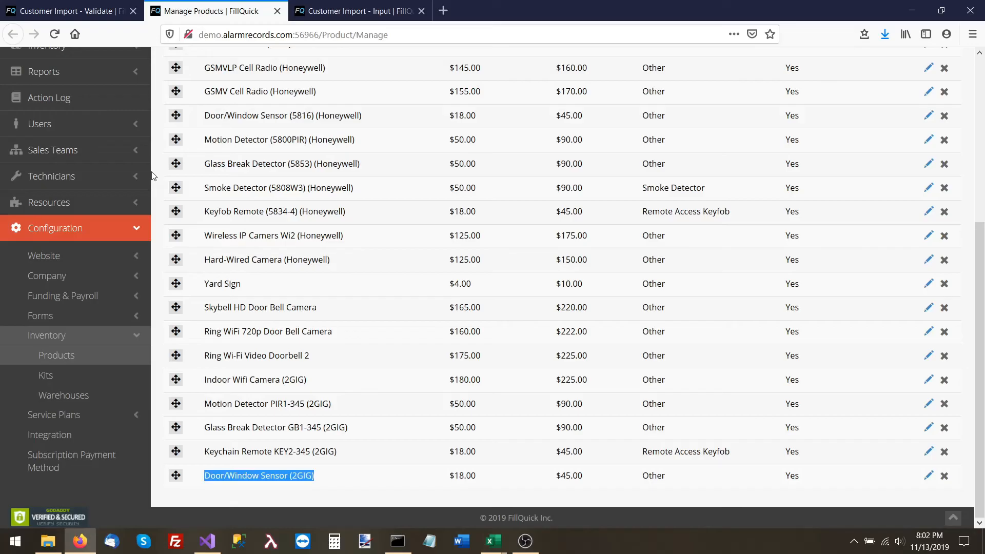
- Copy the selected product name, replace cell B3 of InstallEquipment.csv in Excel with Door/Window Sensor (2GIG), and save the file
right_click(240, 476)
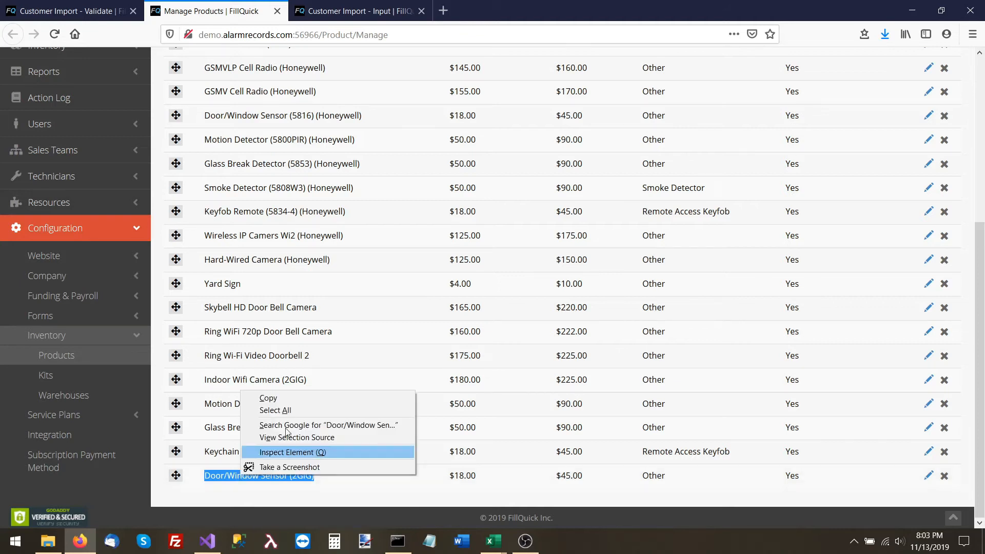
left_click(310, 400)
key("alt+Tab")
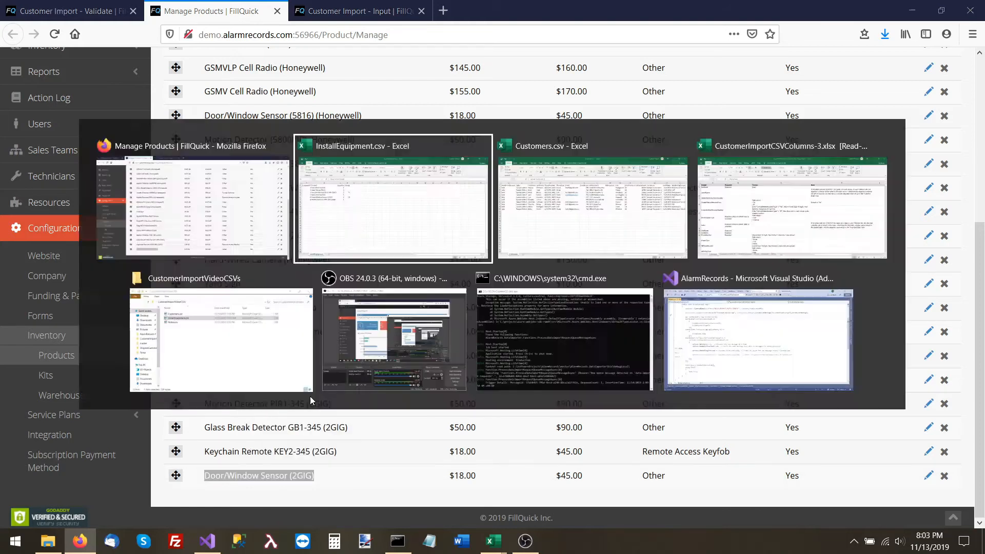
double_click(162, 170)
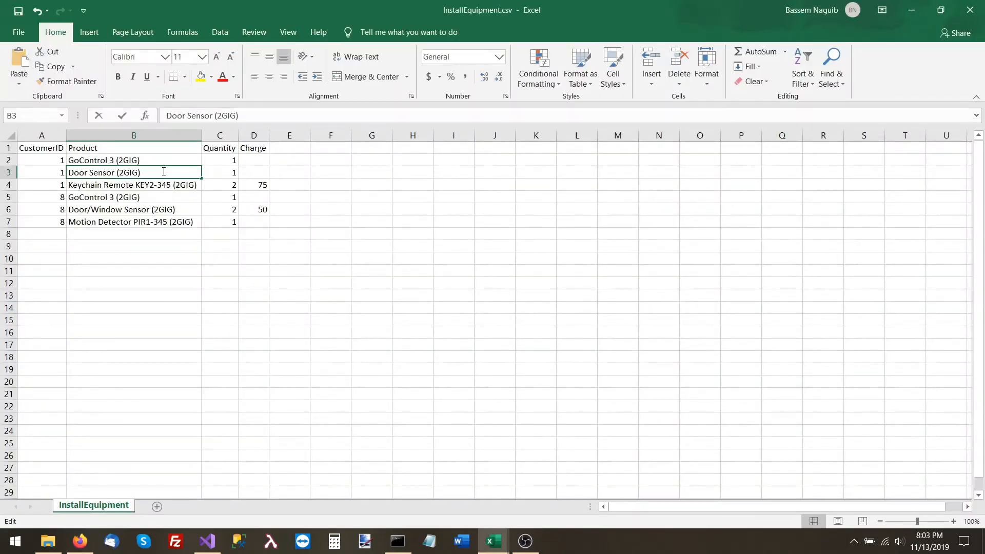
key("BackSpace")
key("BackSpace")
key("BackSpace")
key("BackSpace")
key("BackSpace")
key("BackSpace")
key("BackSpace")
key("BackSpace")
key("BackSpace")
key("BackSpace")
key("BackSpace")
key("BackSpace")
key("BackSpace")
key("BackSpace")
key("BackSpace")
key("BackSpace")
key("BackSpace")
key("BackSpace")
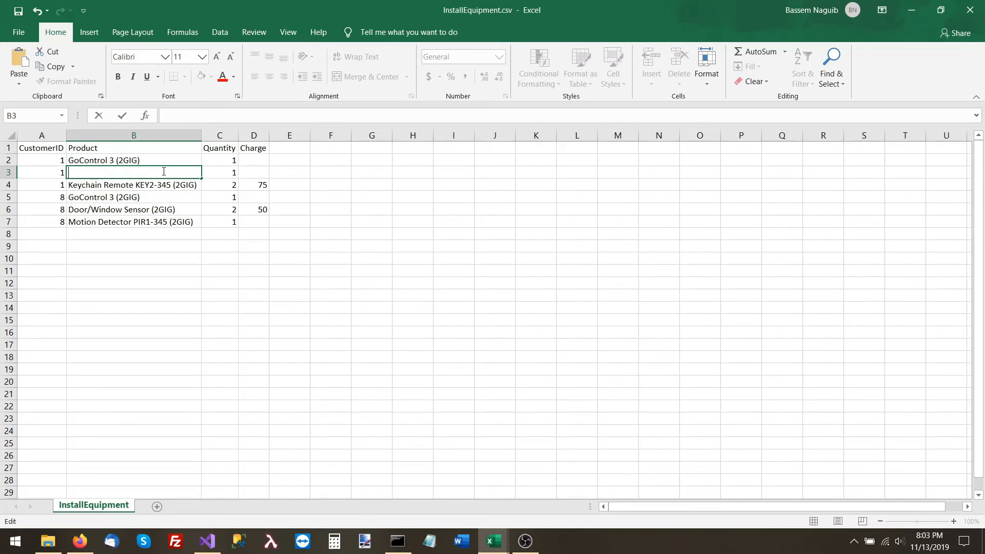
key("ctrl+v")
key("Return")
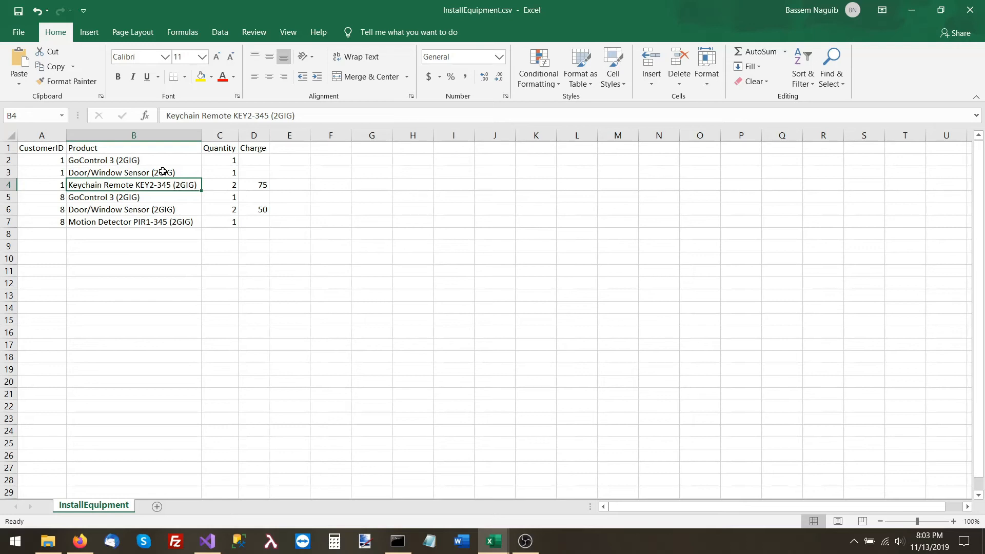
left_click(162, 171)
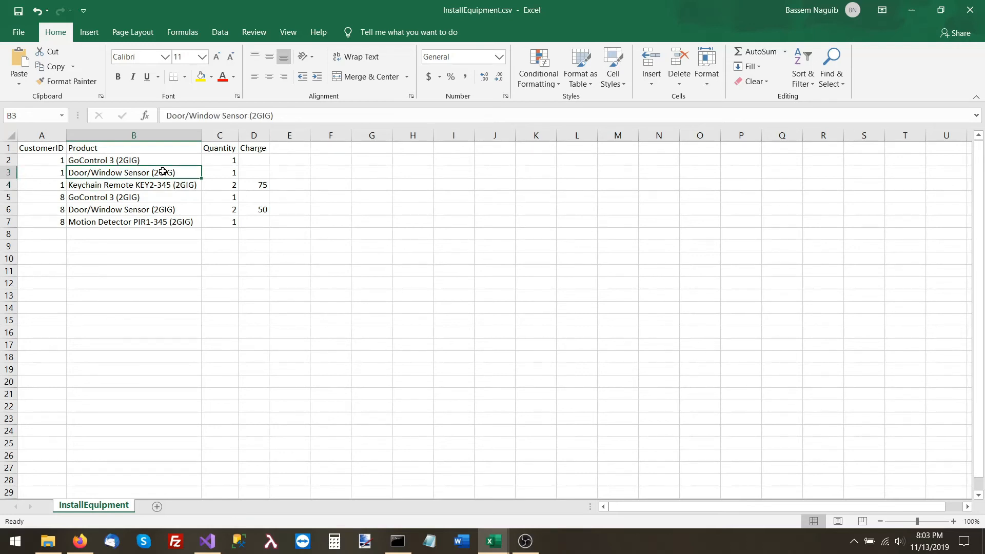
key("ctrl+s")
- Return to the Customer Import - Validate page in Firefox and highlight the Notes CSV error about the missing User column
left_click(80, 542)
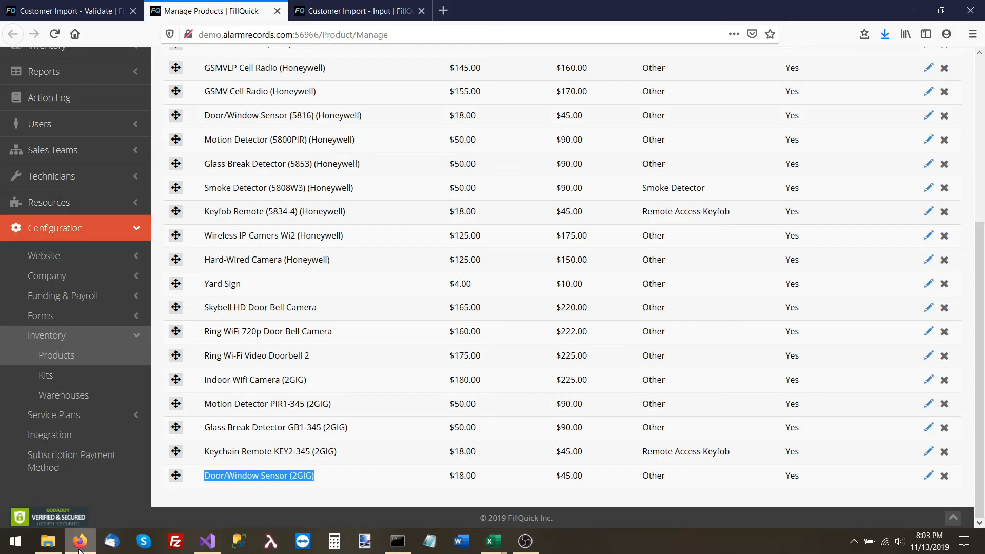
left_click(119, 13)
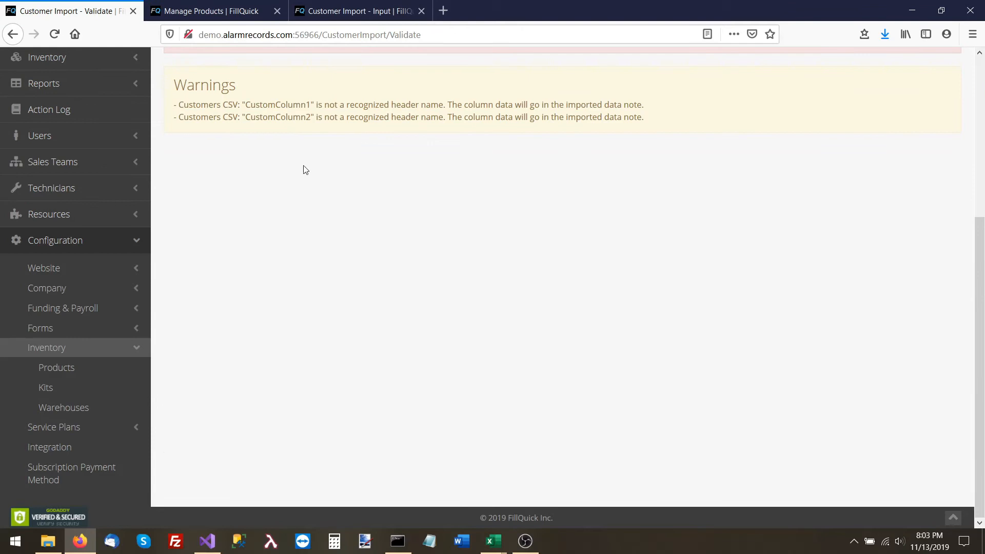
scroll(303, 169, "up", 5)
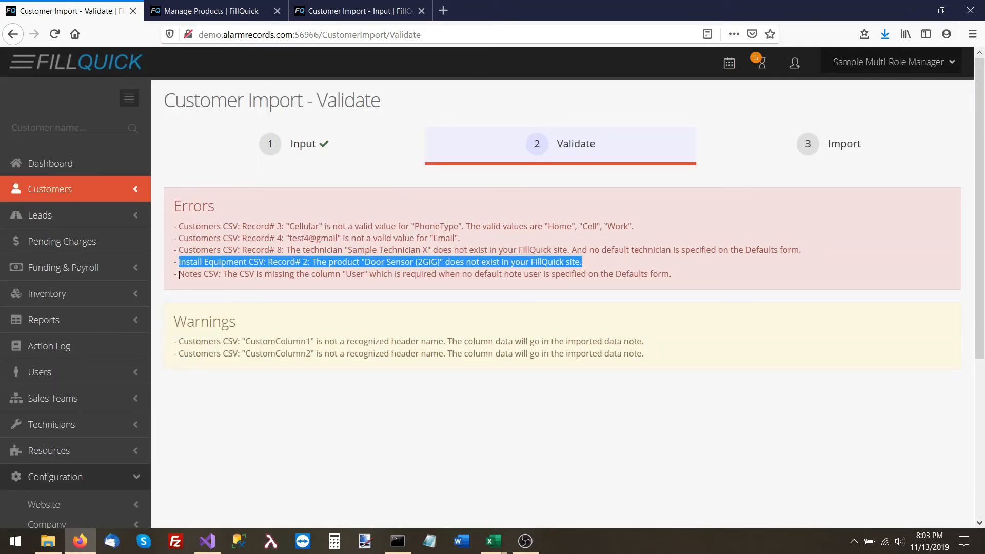
left_click_drag(179, 274, 369, 274)
key("shift+Right")
key("shift+Right")
key("shift+Right")
key("shift+Right")
key("shift+Right")
key("shift+Right")
key("shift+Right")
key("shift+Right")
key("shift+Right")
key("shift+Right")
key("shift+Right")
key("shift+Right")
key("shift+Right")
key("shift+Right")
key("shift+Right")
key("shift+Right")
key("shift+Right")
key("shift+Right")
key("shift+Right")
key("shift+Right")
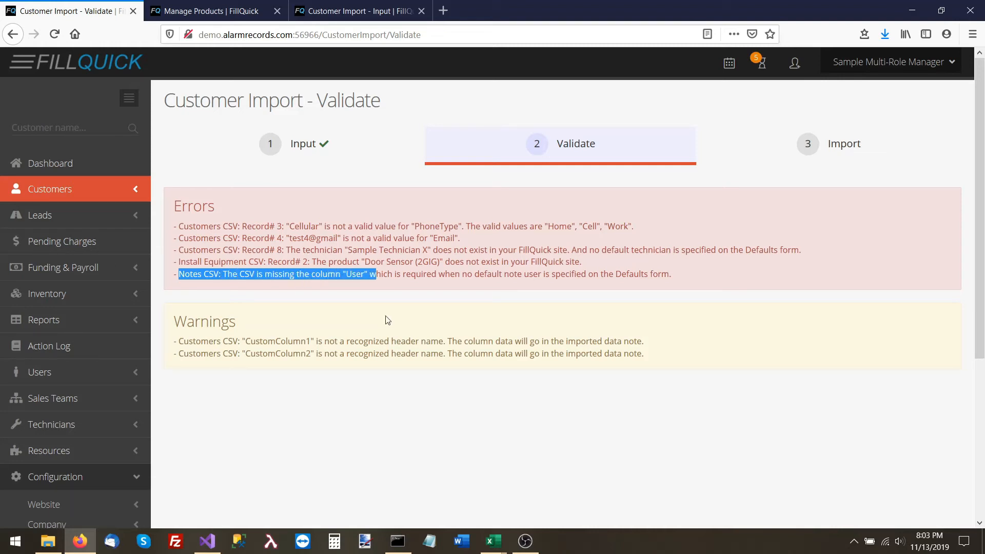
key("shift+Right")
key("shift+Right")
key("shift+Right")
key("shift+Right")
key("shift+Right")
key("shift+Right")
key("shift+Right")
key("shift+Right")
key("shift+Right")
key("shift+Right")
key("shift+Right")
key("shift+Right")
key("shift+Right")
key("shift+Right")
key("shift+Right")
key("shift+Right")
key("shift+Right")
key("shift+Right")
key("shift+Right")
key("shift+Right")
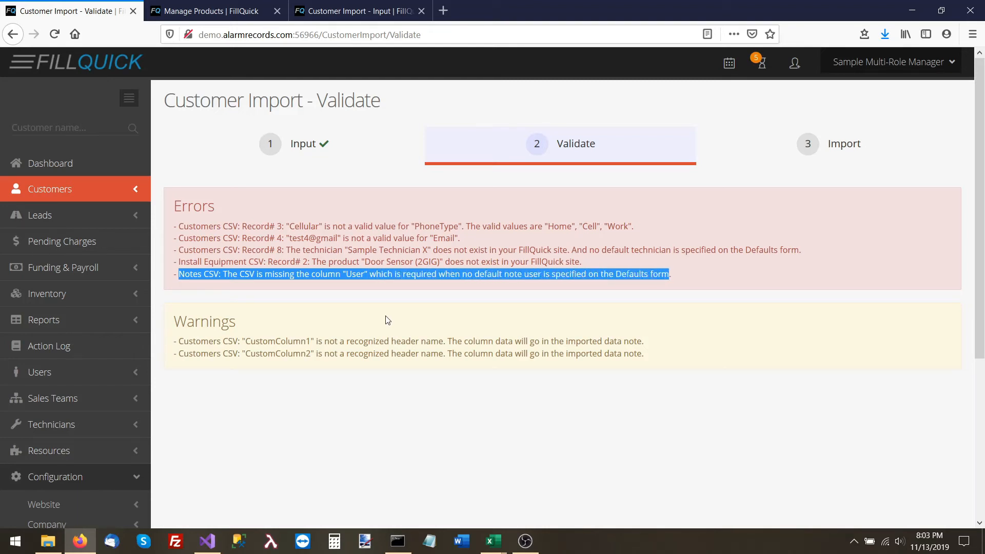
- Open Notes.csv from the CustomerImportVideoCSVs folder in Excel and fit the DateTime column's width to its contents
left_click(48, 541)
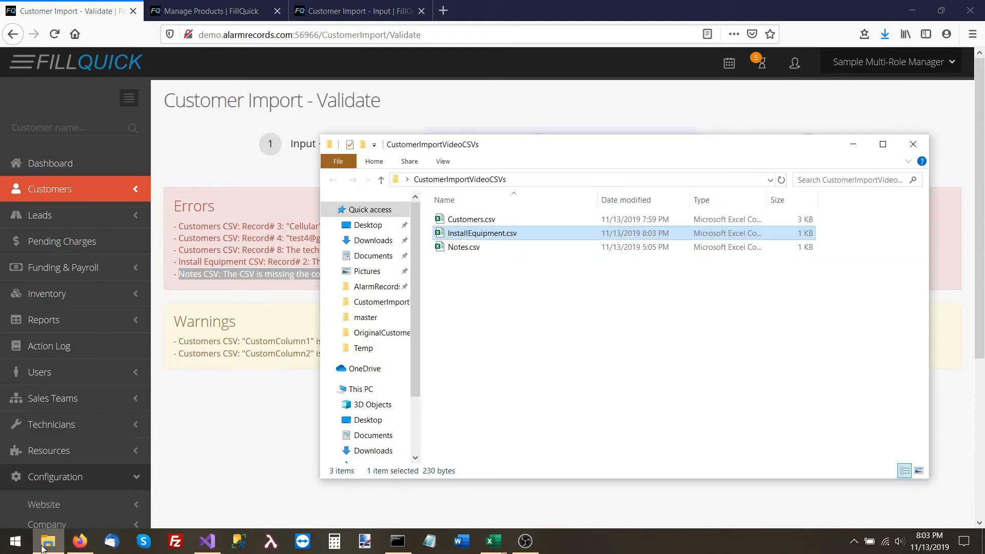
double_click(484, 247)
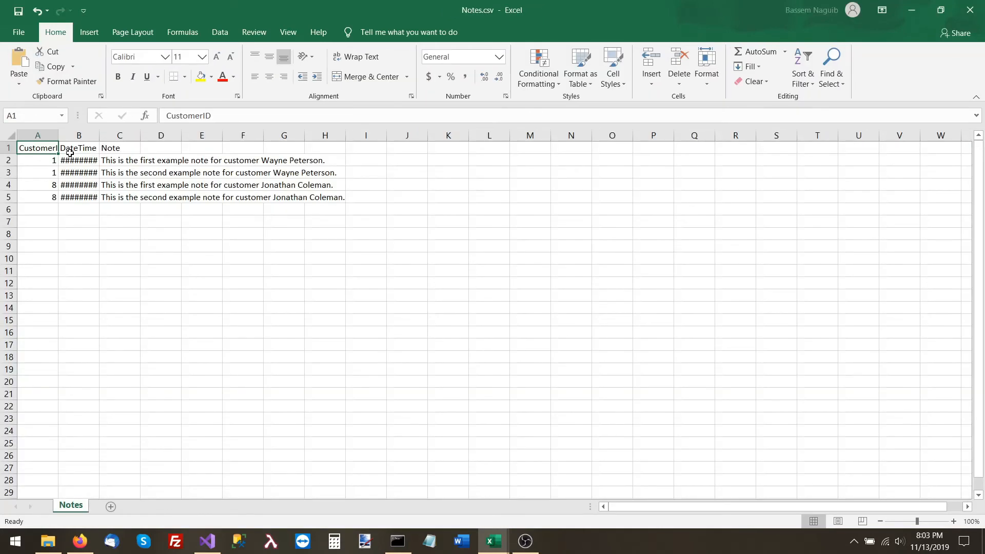
double_click(94, 138)
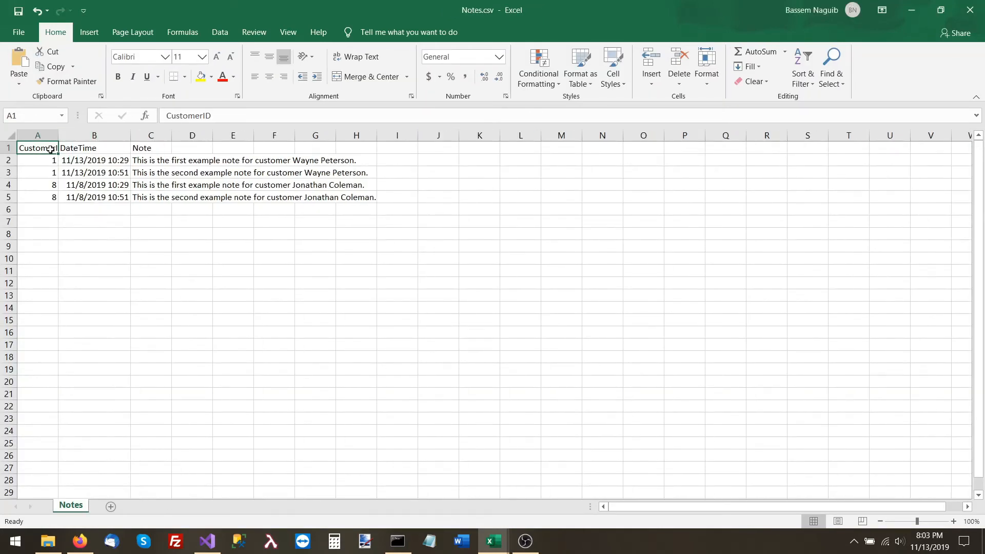
left_click(78, 148)
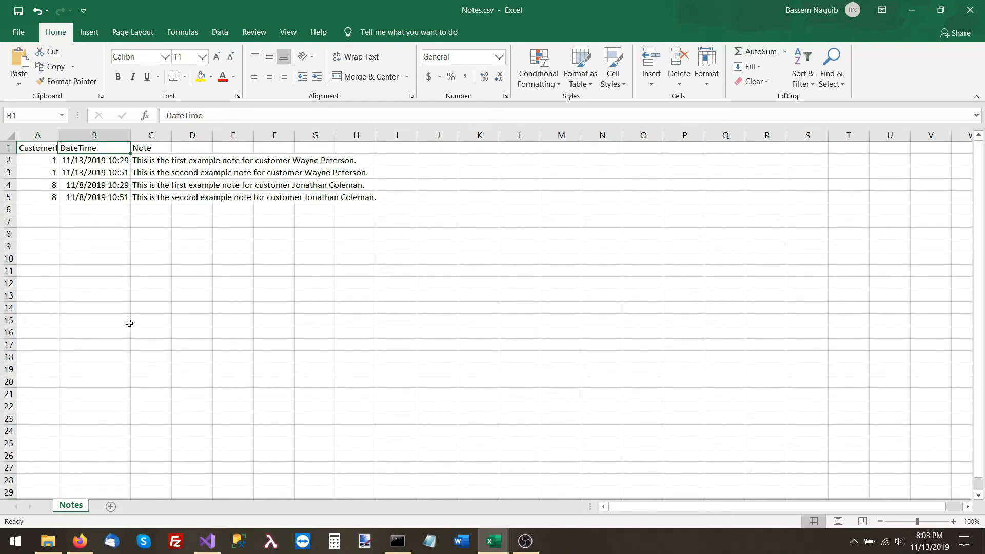
- Check the requirement for the User column on the Notes sheet of CustomerImportCSVColumns-3.xlsx
mouse_move(502, 548)
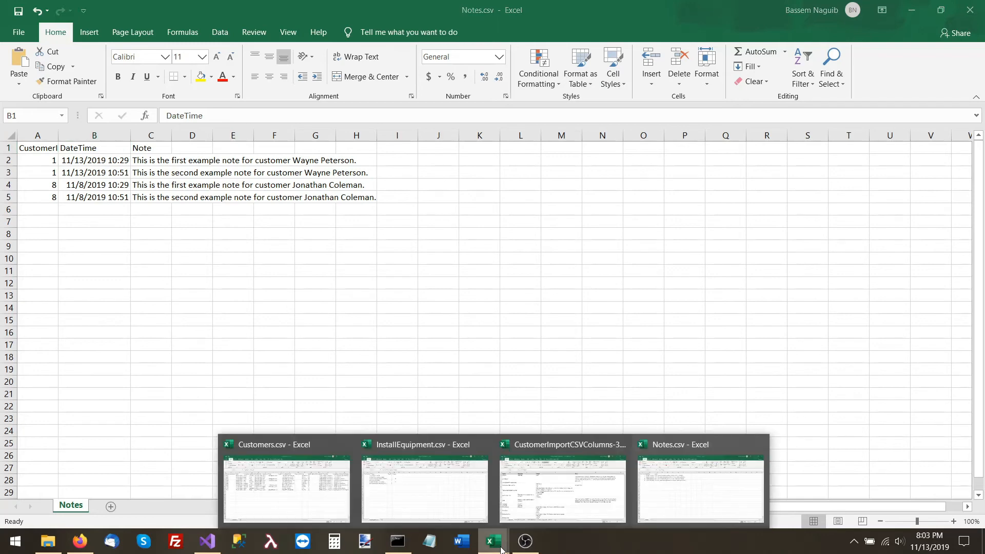
mouse_move(590, 515)
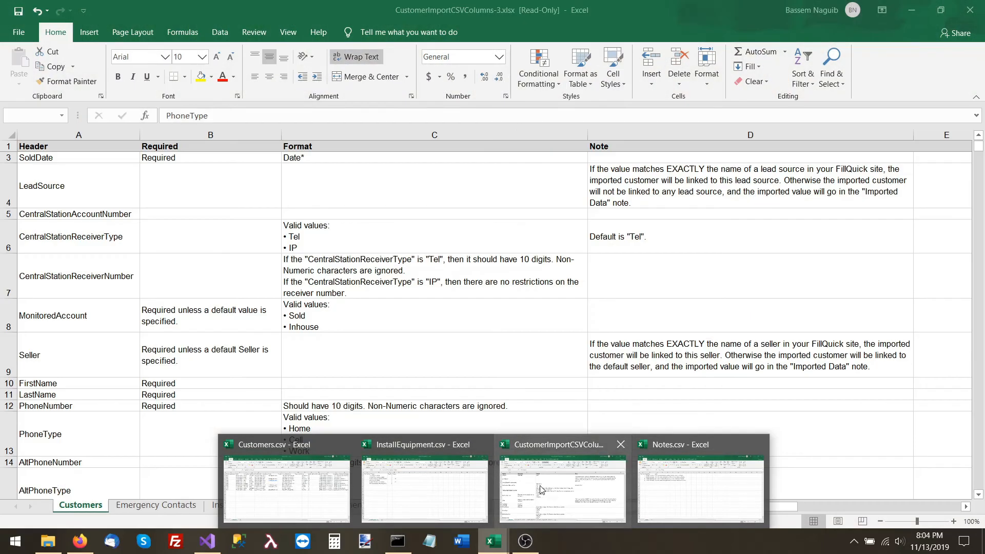
left_click(541, 489)
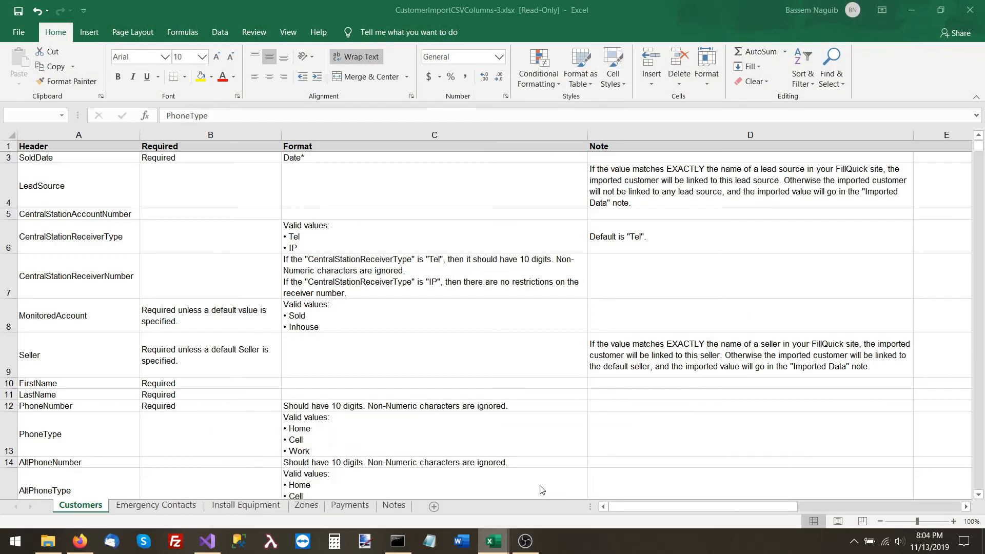
left_click(397, 509)
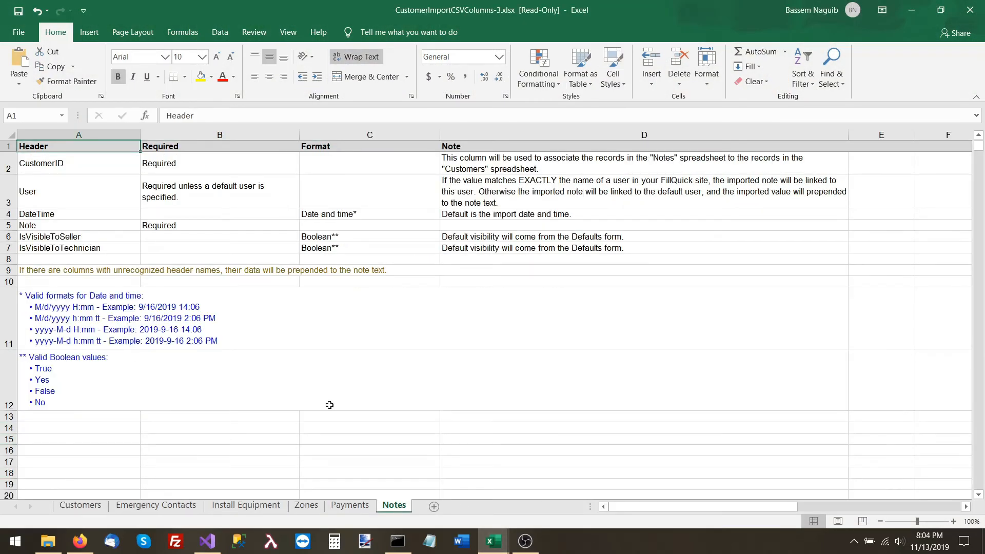
left_click(5, 194)
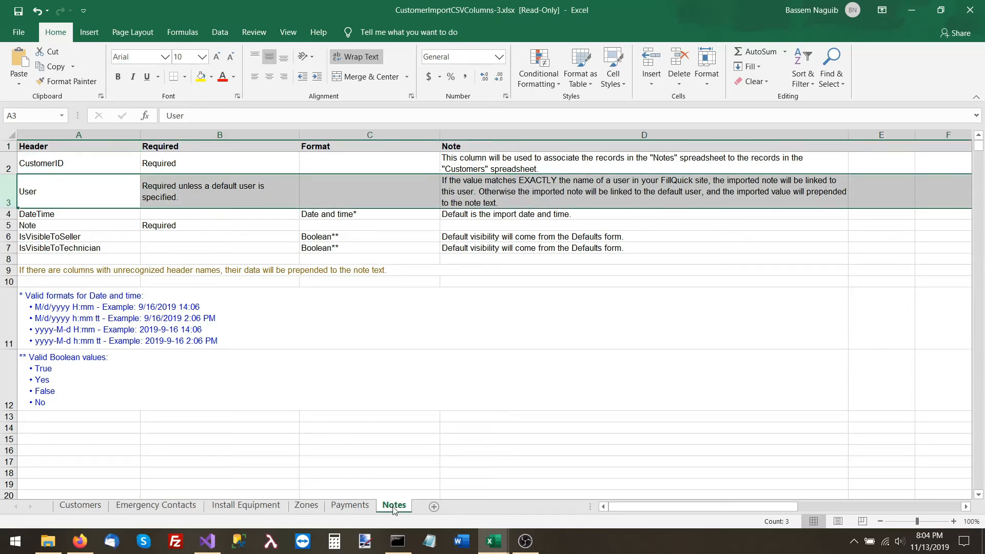
left_click(102, 205)
key("Right")
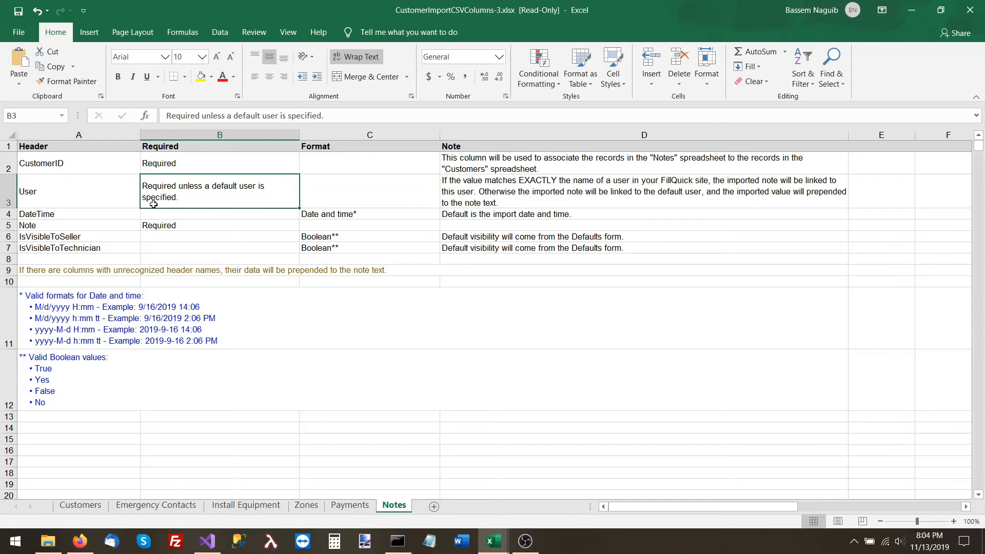
- In Notes.csv, insert a blank column before DateTime and fit the Note and CustomerID columns to their contents
left_click(496, 539)
left_click(699, 485)
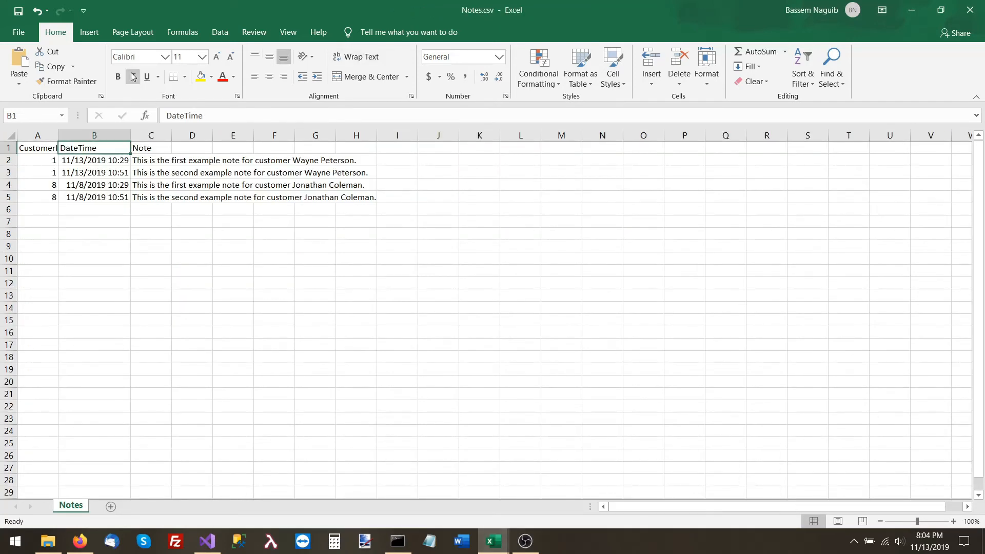
double_click(171, 134)
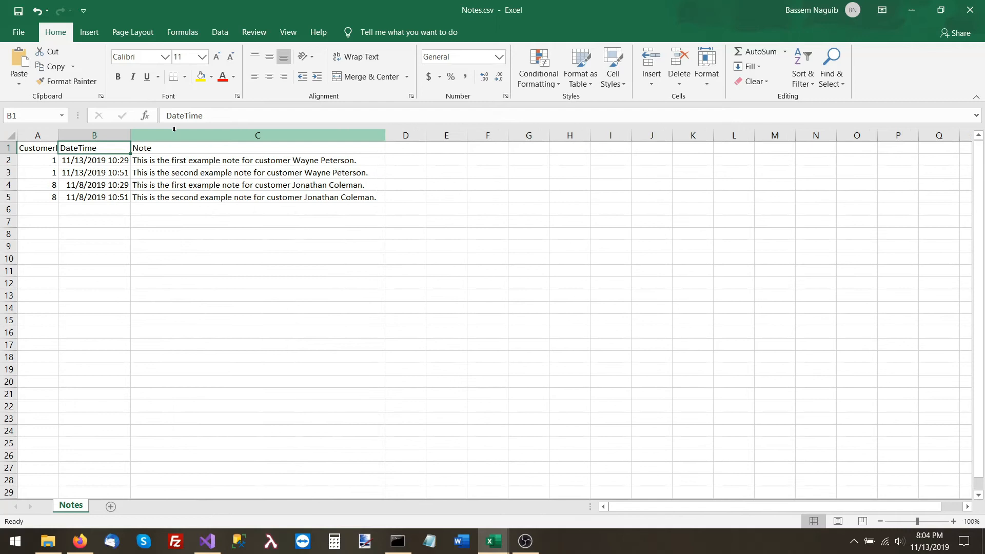
left_click(100, 134)
right_click(100, 134)
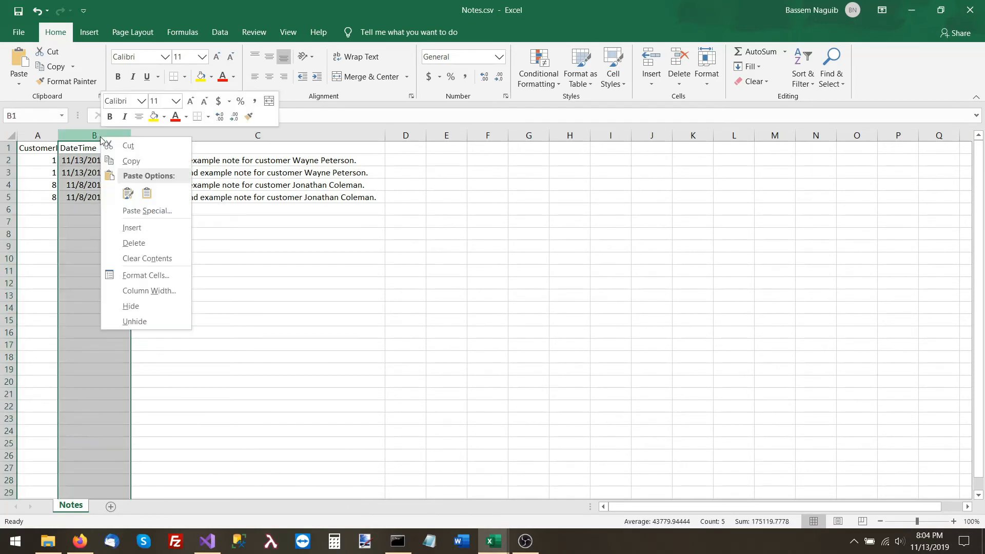
left_click(139, 229)
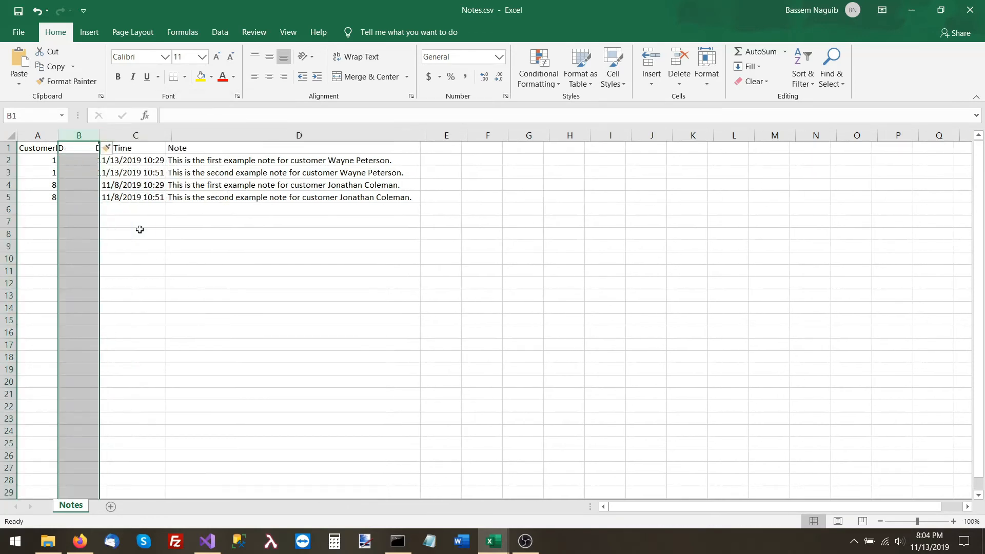
double_click(59, 140)
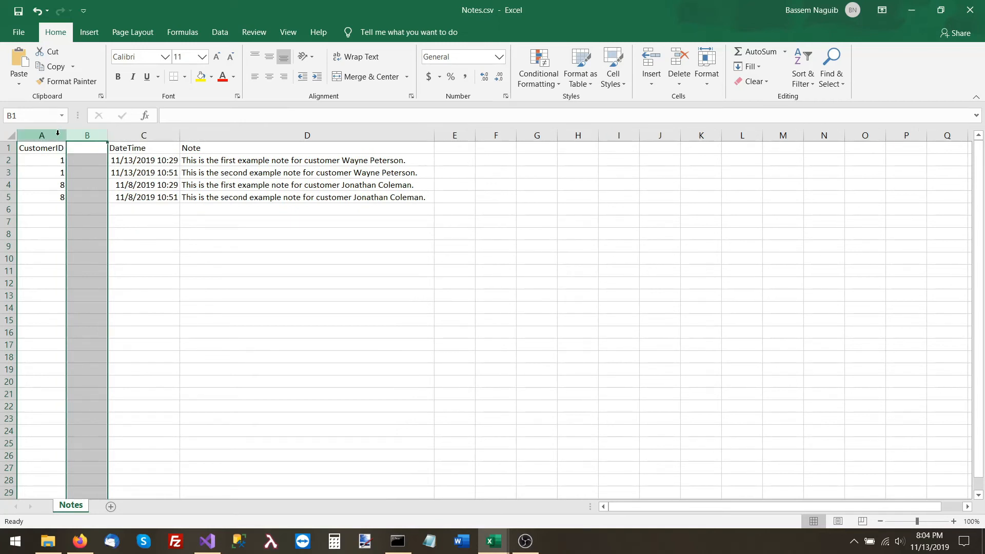
- Enter the header User in cell B1 of the blank column and widen that column
left_click(85, 147)
type("User")
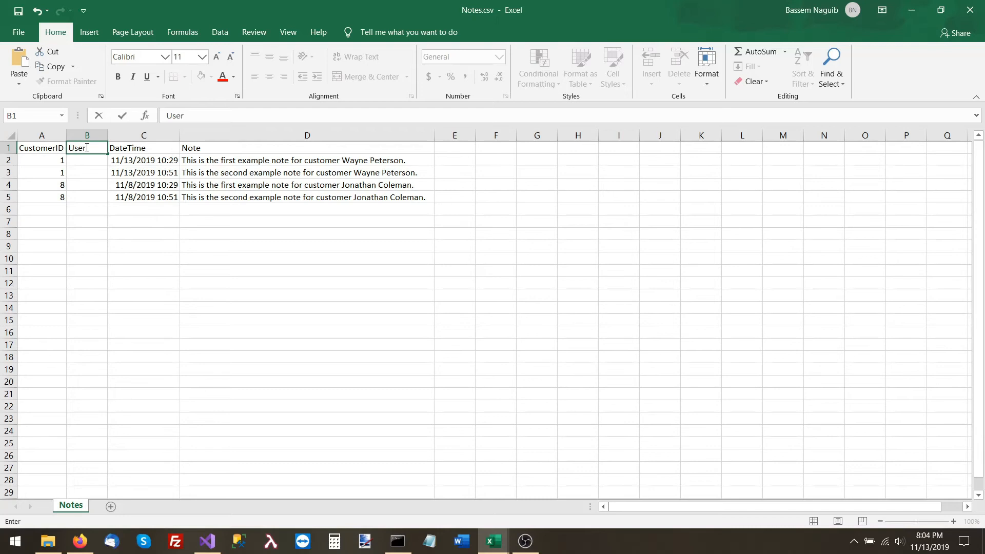
key("Return")
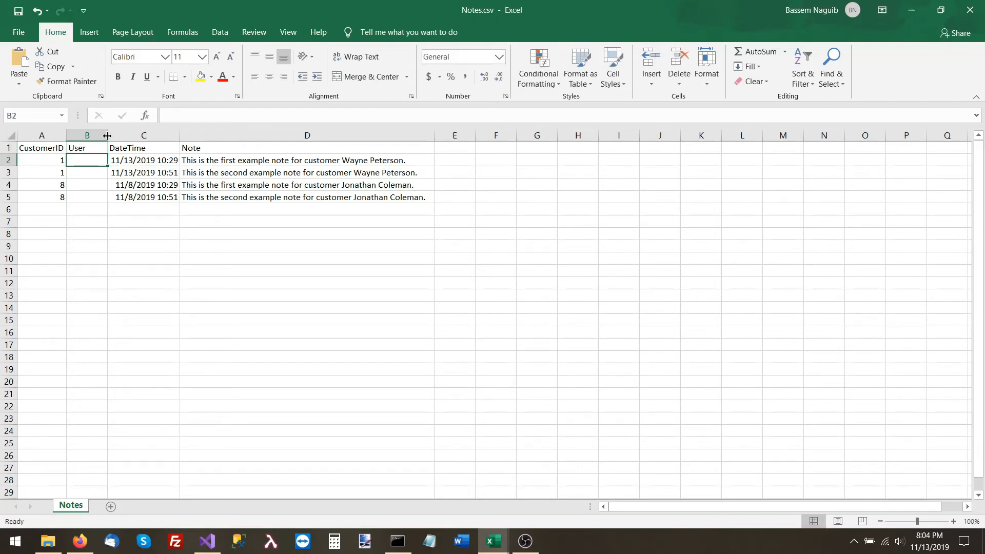
left_click_drag(108, 134, 163, 129)
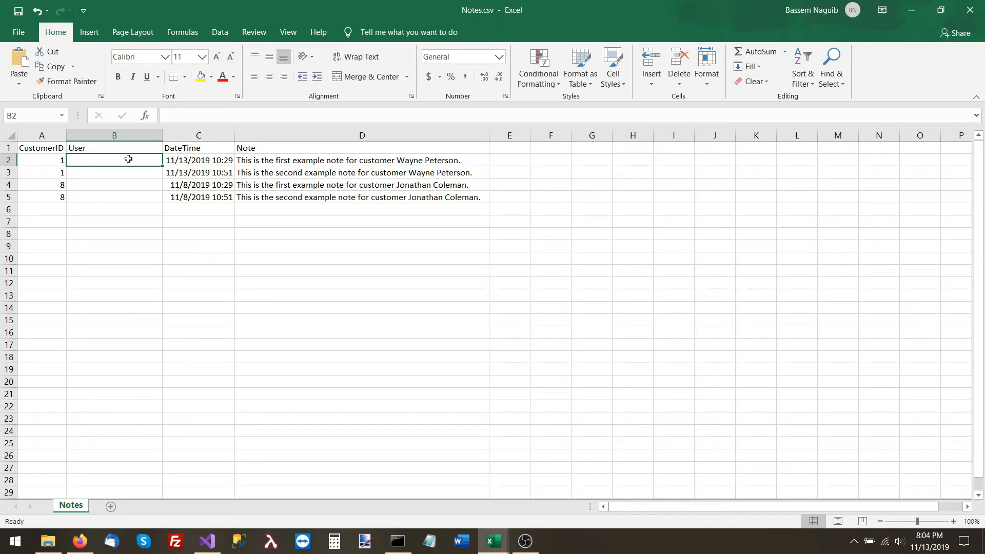
- Enter Sample Secretary in cell B2 and fill it down the User column through B5
type("Lo")
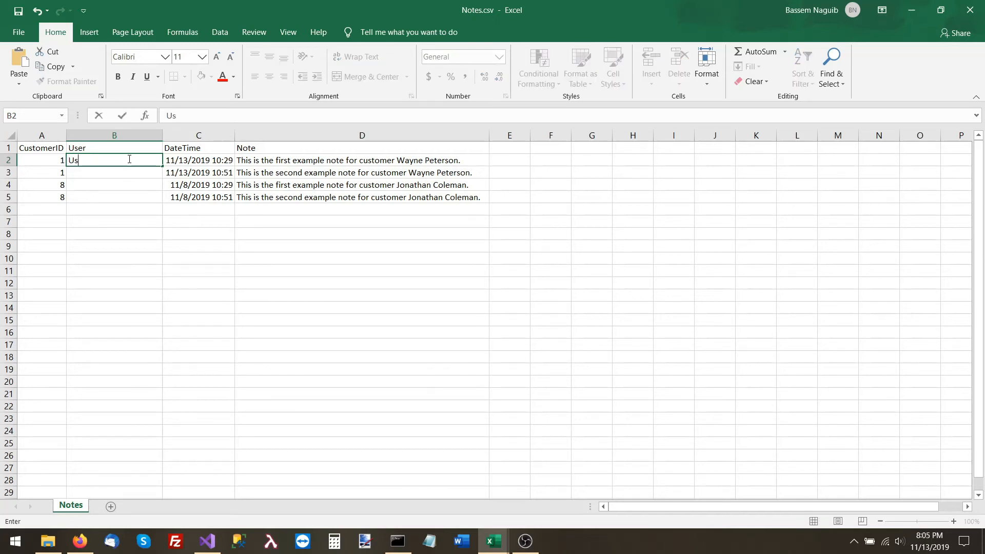
key("BackSpace")
key("BackSpace")
type("Sample Secretary")
key("Return")
left_click(131, 159)
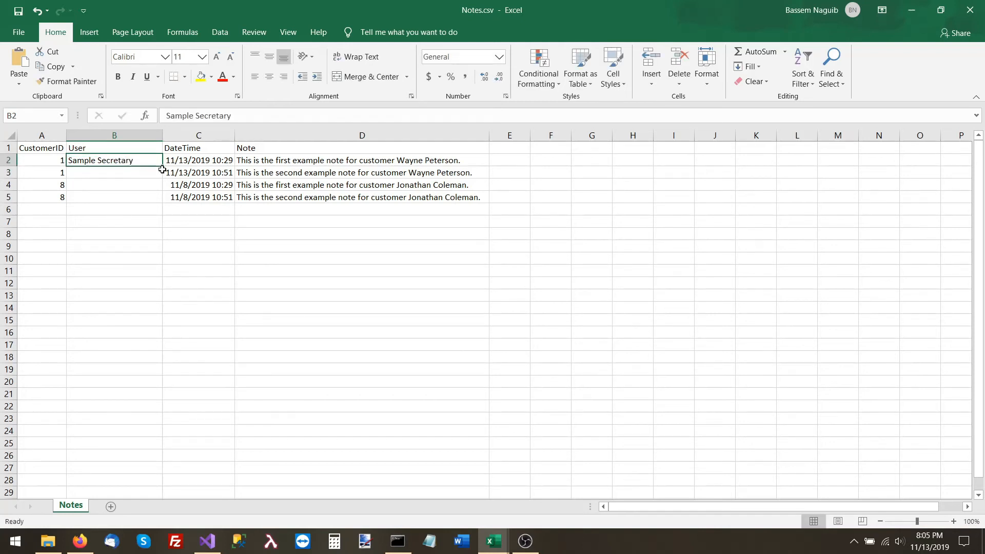
left_click_drag(162, 166, 161, 203)
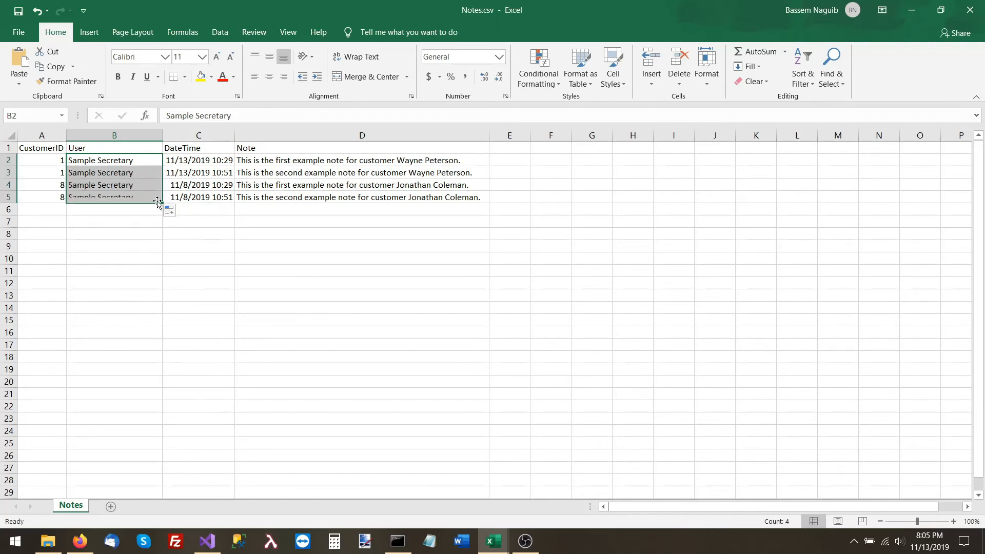
left_click(133, 214)
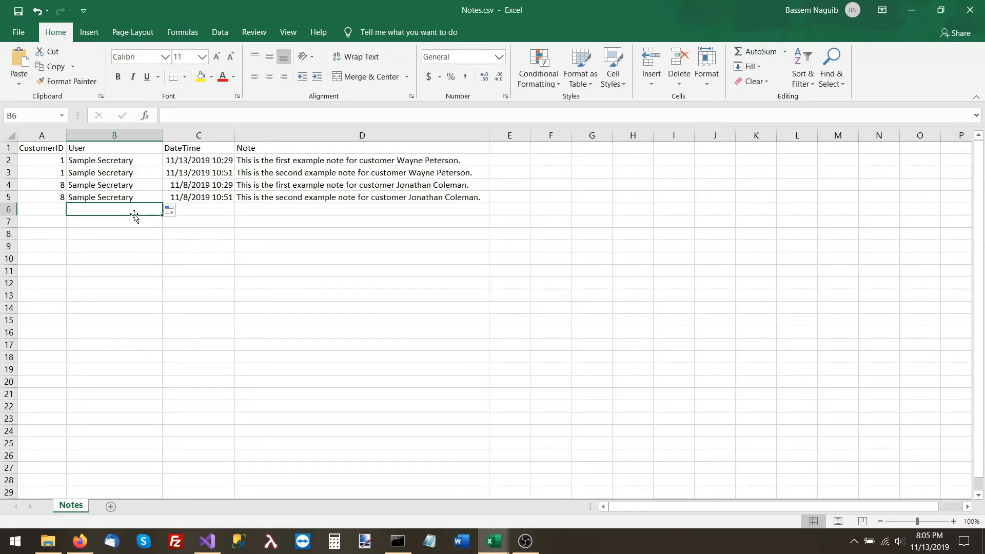
- In FillQuick's Customer Import input page, set the default Notes user to Sample Secretary and save the defaults
left_click(98, 146)
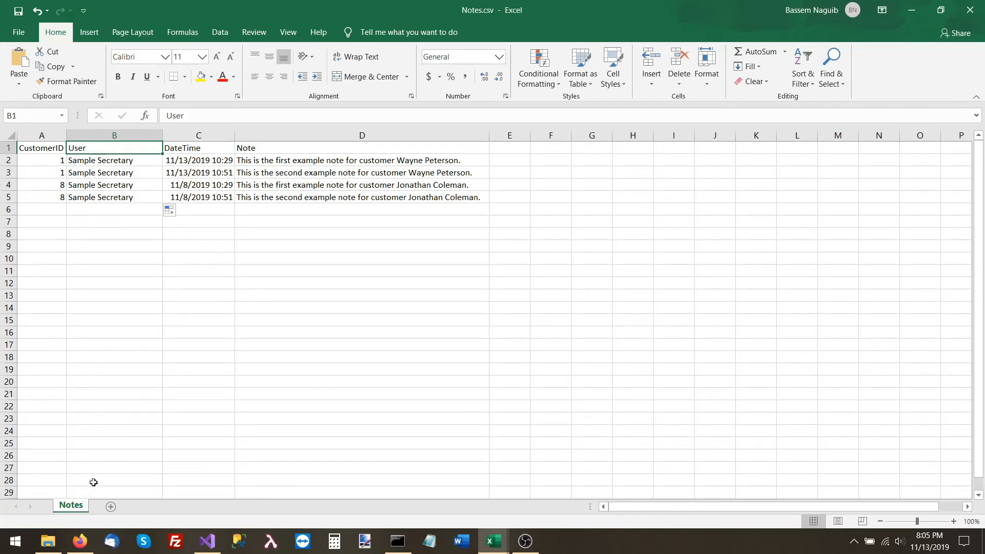
left_click(79, 541)
left_click(232, 7)
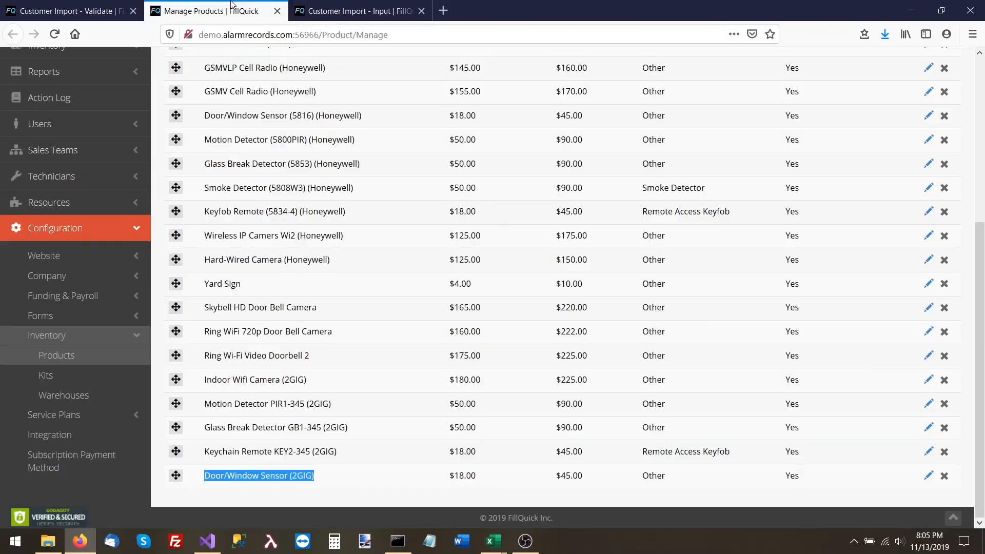
left_click(317, 4)
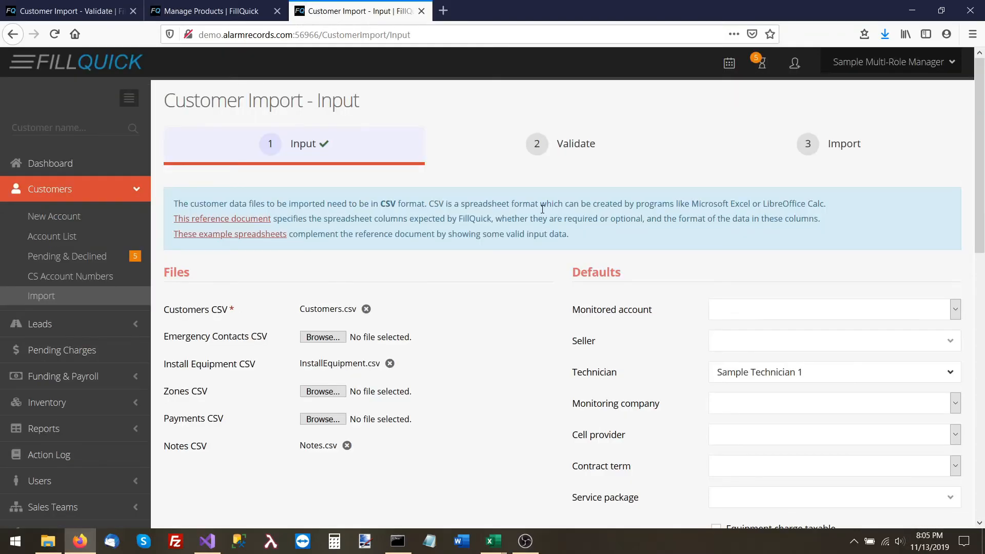
scroll(588, 292, "down", 10)
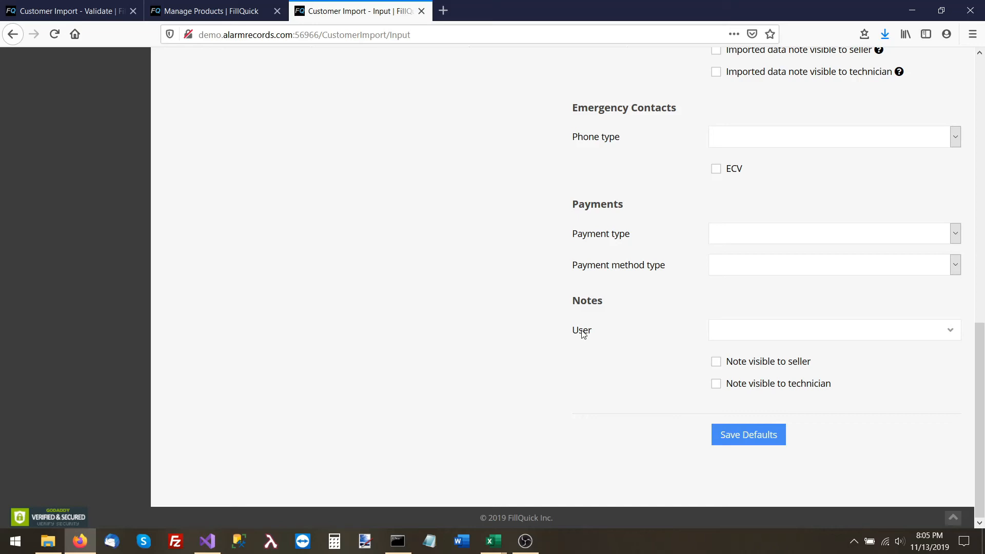
left_click(736, 329)
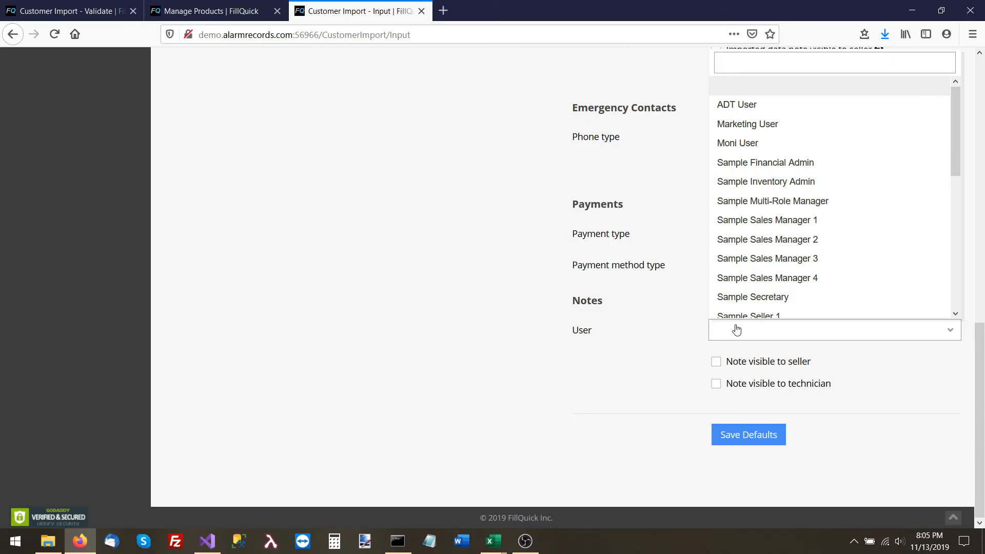
type("secretary")
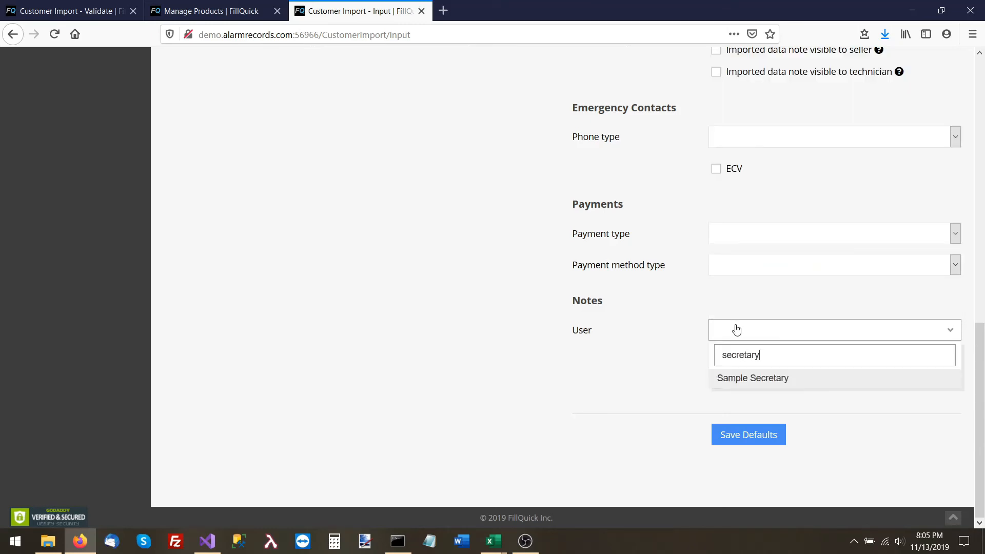
key("Return")
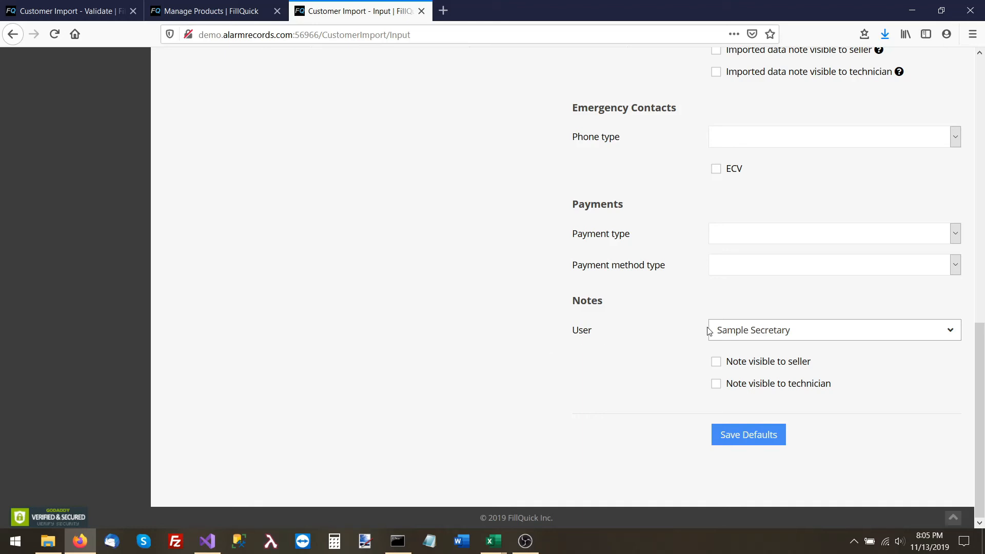
left_click(739, 438)
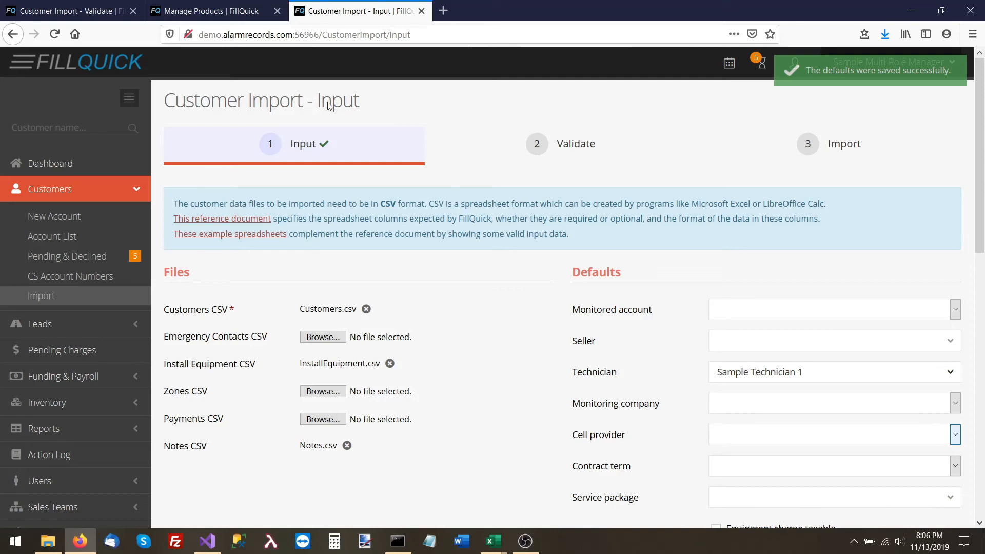
- Read the CustomColumn1 warning for the Customers CSV on the Customer Import validation page
left_click(109, 7)
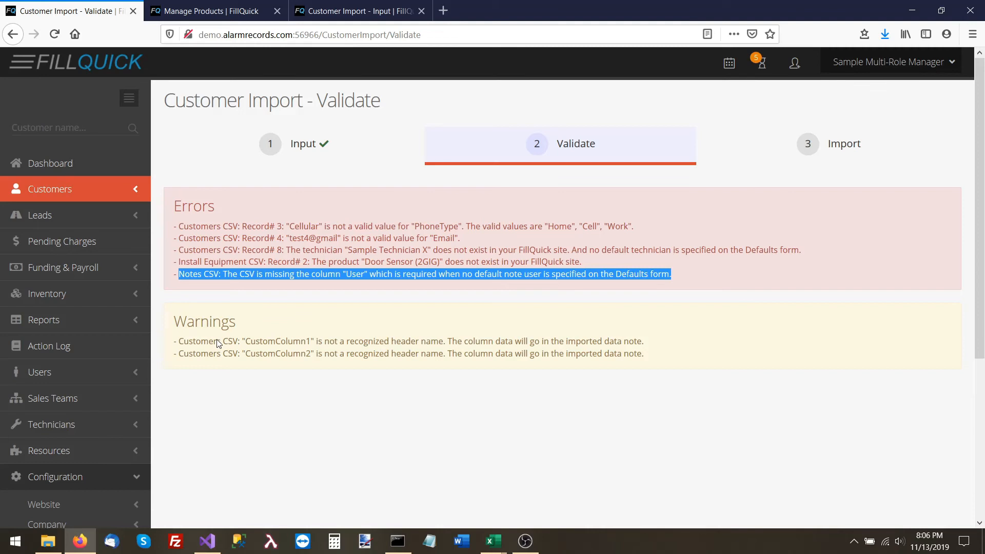
left_click_drag(180, 342, 304, 416)
key("shift+Right")
key("shift+Right")
key("shift+Right")
key("shift+Right")
key("shift+Right")
key("shift+Right")
key("shift+Right")
key("shift+Right")
key("shift+Right")
key("shift+Right")
key("shift+Right")
key("shift+Right")
key("shift+Right")
key("shift+Right")
key("shift+Right")
key("shift+Right")
key("shift+Right")
key("shift+Right")
key("shift+Right")
key("shift+Right")
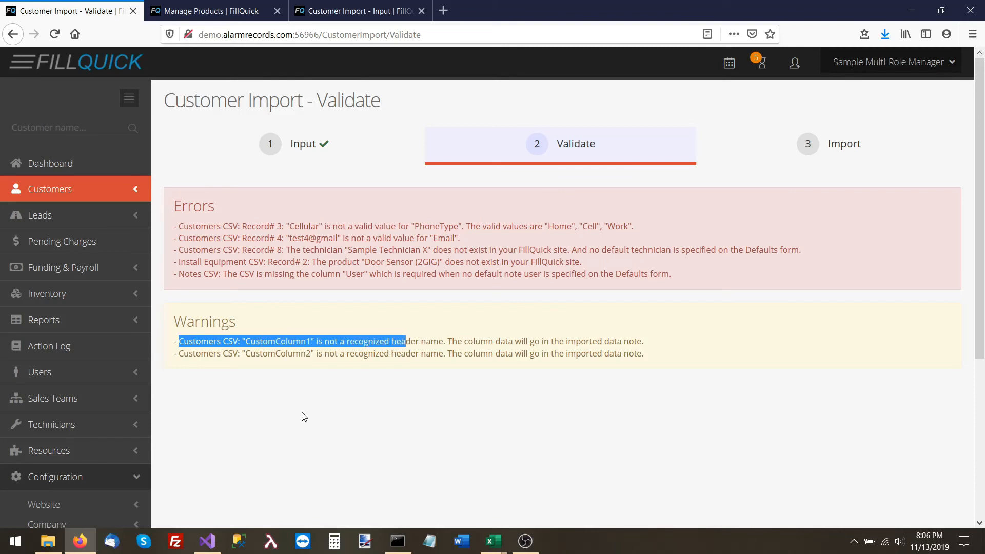
key("shift+Right")
key("shift+Right")
key("shift+Right")
key("shift+Right")
key("shift+Right")
key("shift+Right")
key("shift+Right")
key("shift+Right")
key("shift+Right")
key("shift+Right")
key("shift+Right")
key("shift+Right")
key("shift+Right")
key("shift+Right")
key("shift+Right")
key("shift+Right")
key("shift+Right")
key("shift+Right")
key("shift+Right")
key("shift+Right")
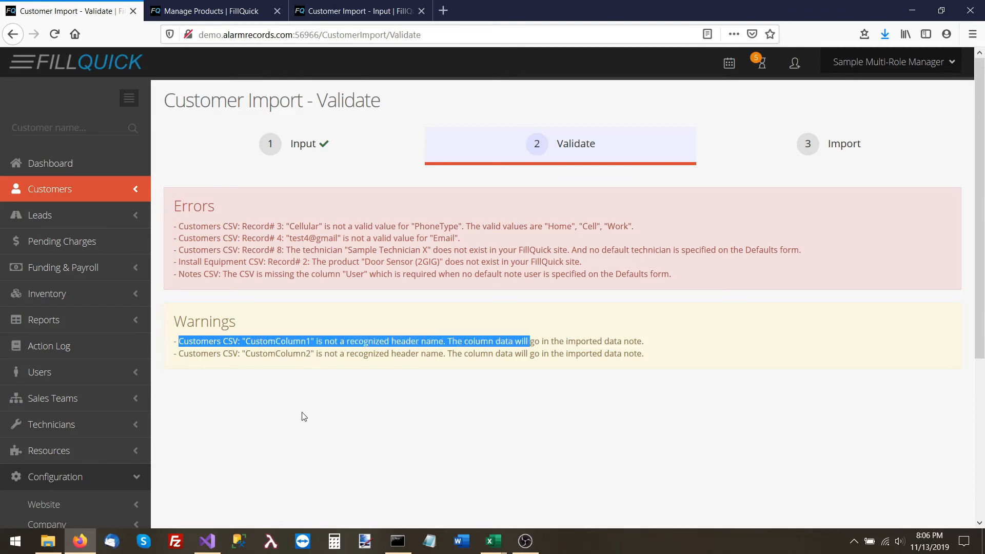
key("shift+Right")
key("shift+Right")
key("shift+Right")
key("shift+Right")
key("shift+Right")
key("shift+Right")
key("shift+Right")
key("shift+Right")
key("shift+Right")
key("shift+Right")
key("shift+Right")
key("shift+Right")
key("shift+Right")
key("shift+Right")
key("shift+Right")
key("shift+Right")
key("shift+Right")
key("shift+Right")
key("shift+Right")
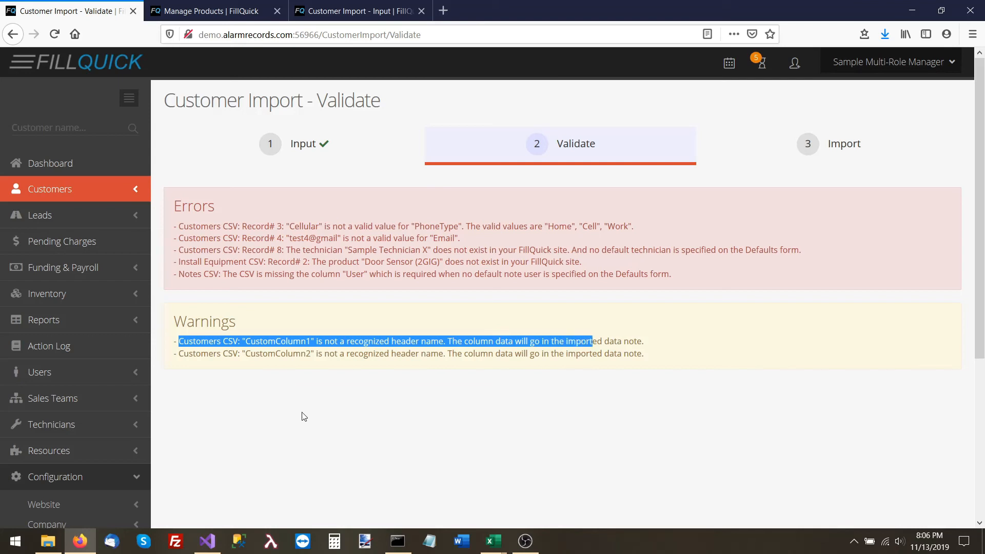
key("shift+Right")
key("shift+Right")
key("shift+Right")
key("shift+Right")
key("shift+Right")
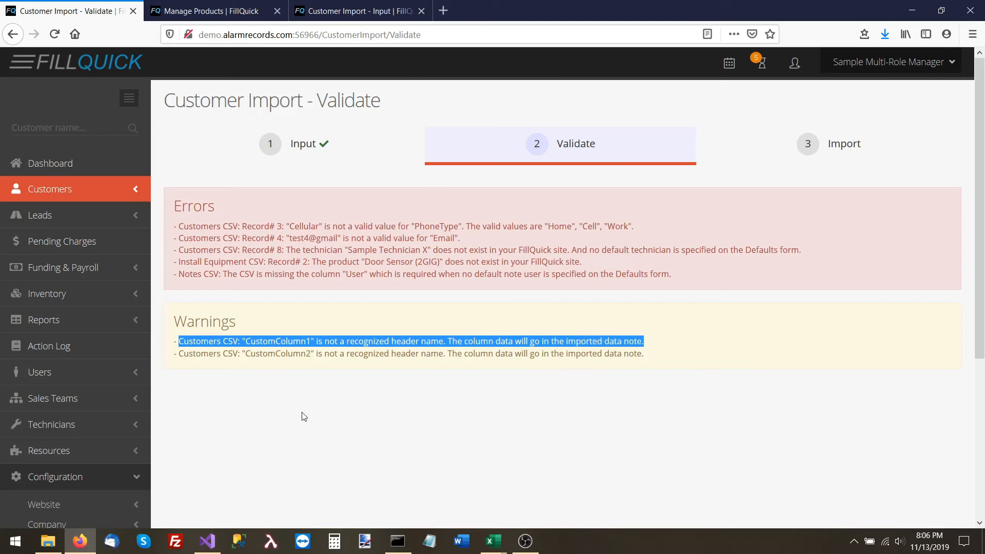
- Switch to Customers.csv in Excel and locate the CustomColumn1 header and its data
left_click(503, 542)
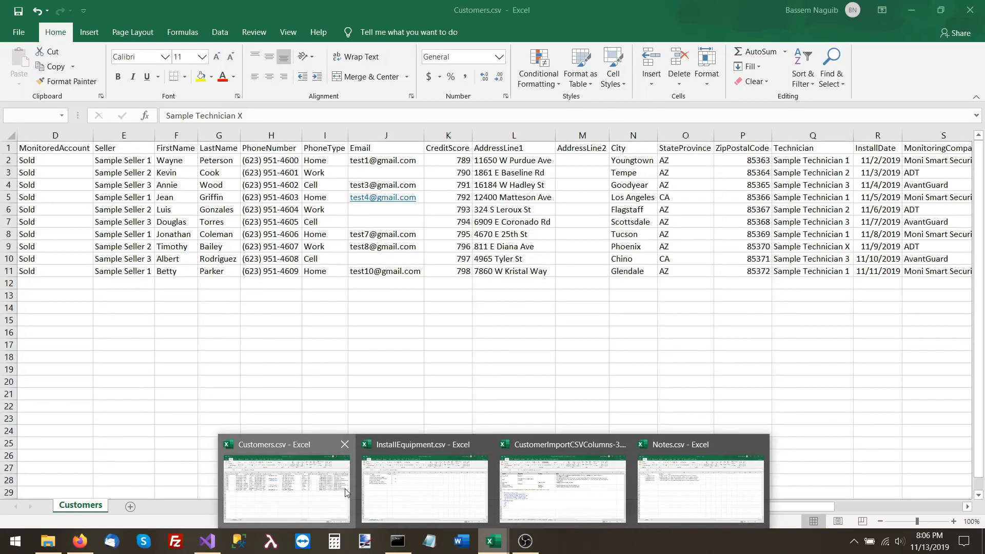
left_click(345, 491)
left_click(518, 183)
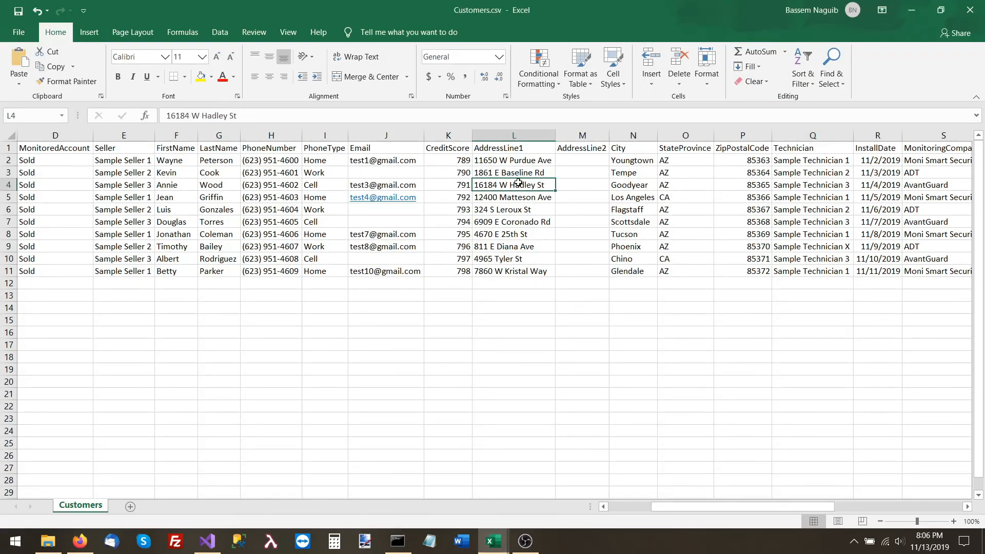
key("Right")
key("Right")
key("Right")
key("Right")
key("Right")
key("Right")
key("Right")
key("Right")
key("Right")
key("Right")
key("Right")
key("Right")
key("Right")
key("Right")
key("Right")
key("Right")
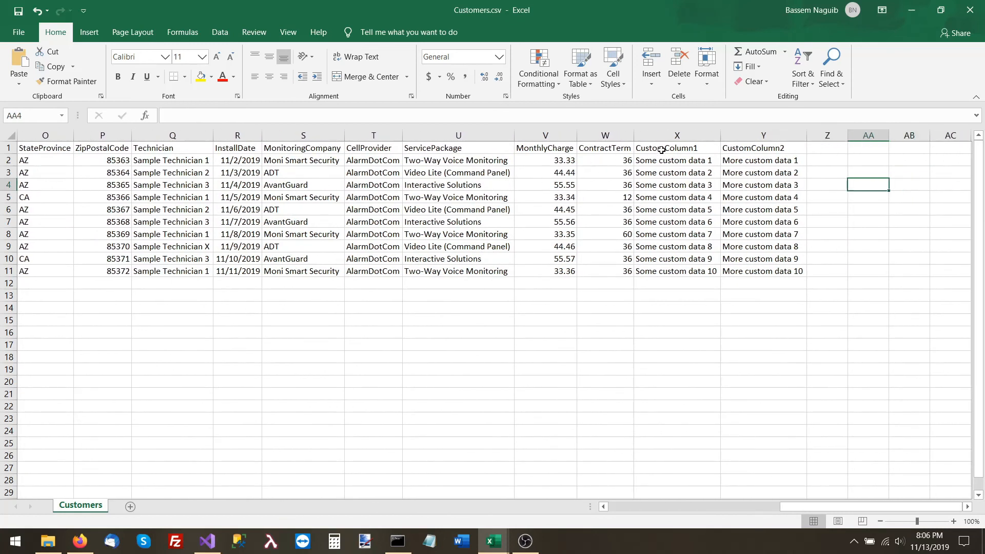
left_click(662, 149)
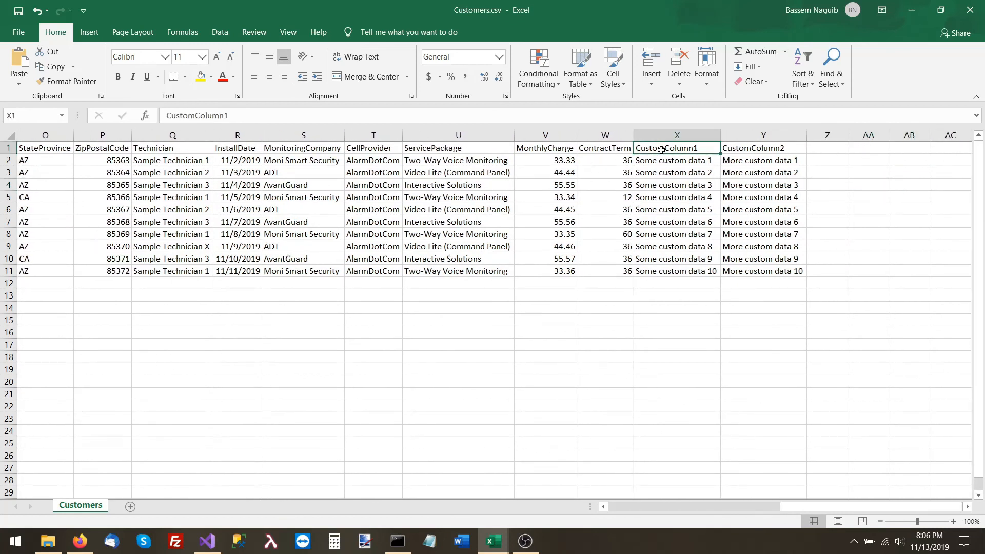
- Check the CustomColumn2 warning in FillQuick against the matching header in Customers.csv
key("alt+Tab")
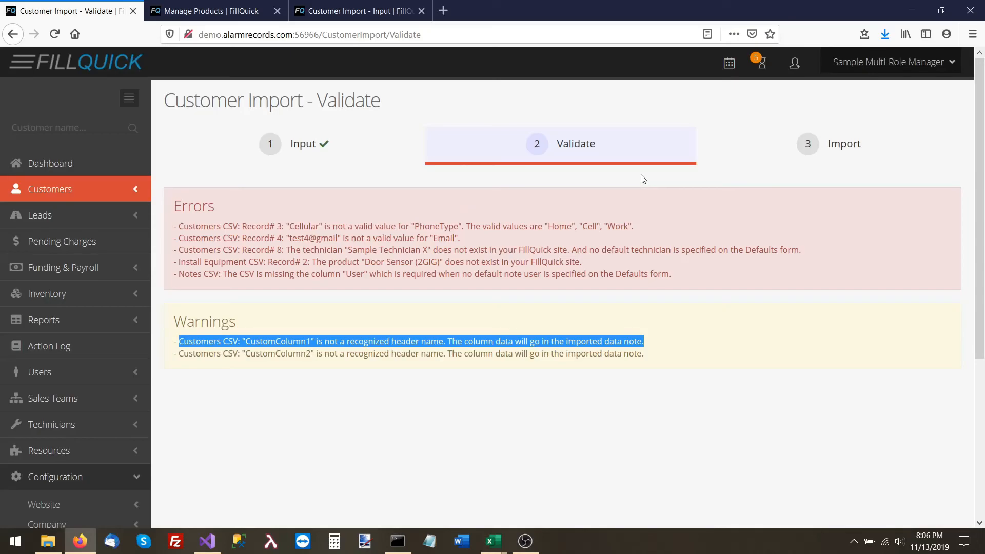
left_click_drag(179, 354, 311, 354)
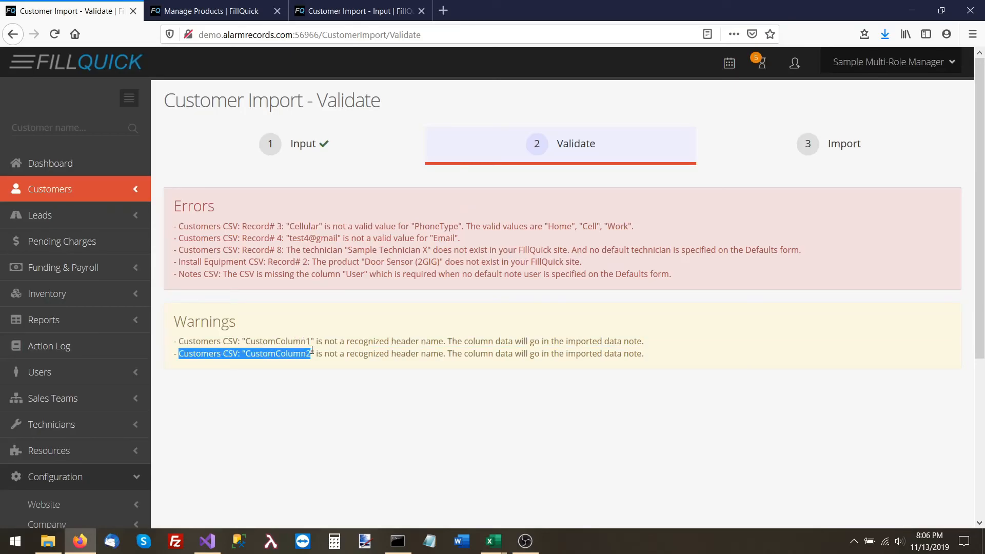
key("alt+Tab")
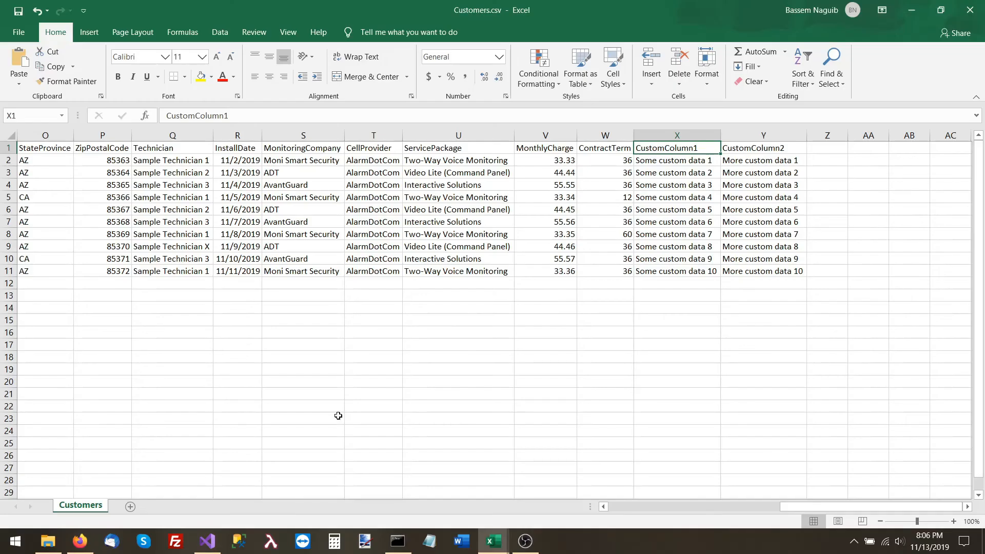
left_click(733, 149)
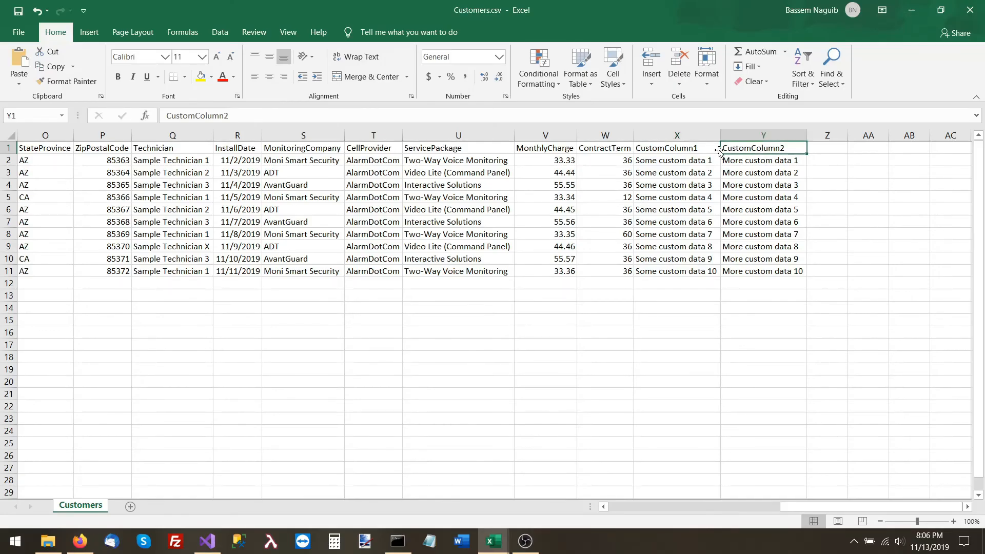
left_click(699, 149)
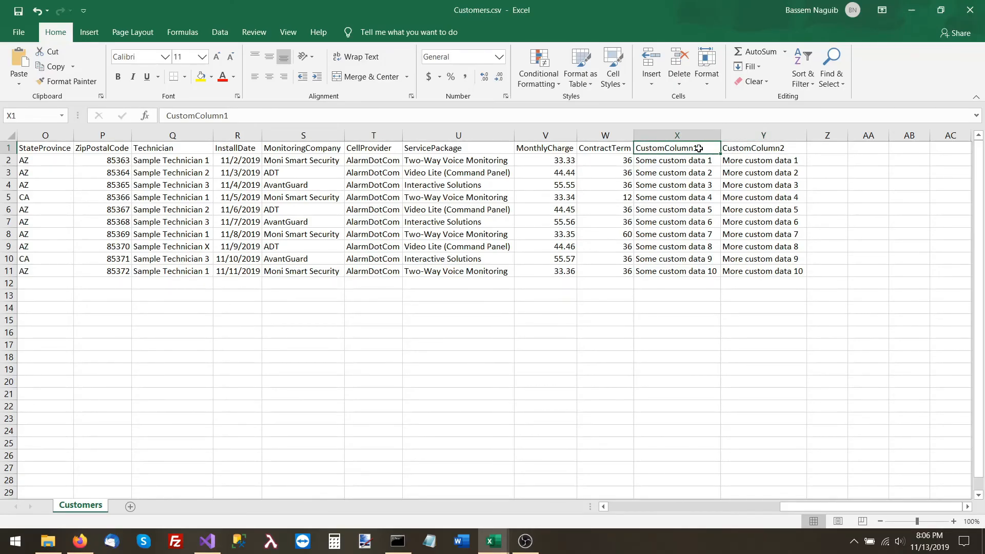
- Examine the recognized header names on the Customers sheet of CustomerImportCSVColumns-3.xlsx, starting from the top of the list
left_click(493, 539)
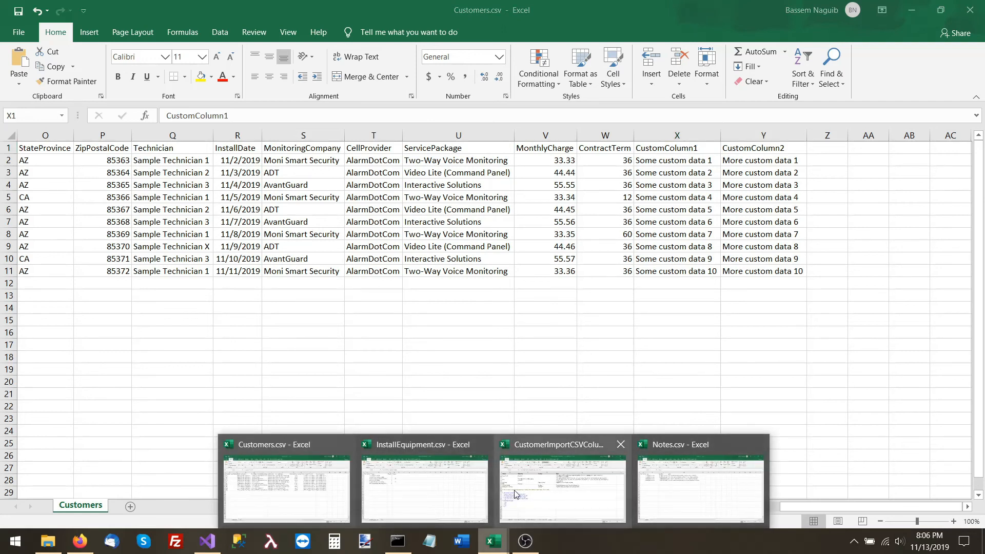
left_click(515, 494)
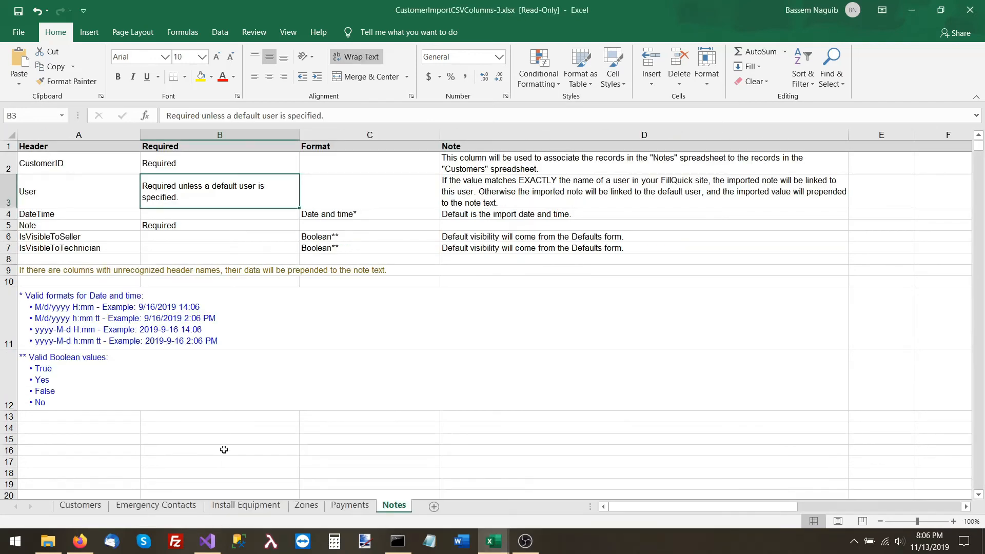
left_click(85, 511)
left_click(107, 345)
key("Up")
key("Up")
key("Up")
key("Up")
key("Up")
key("Up")
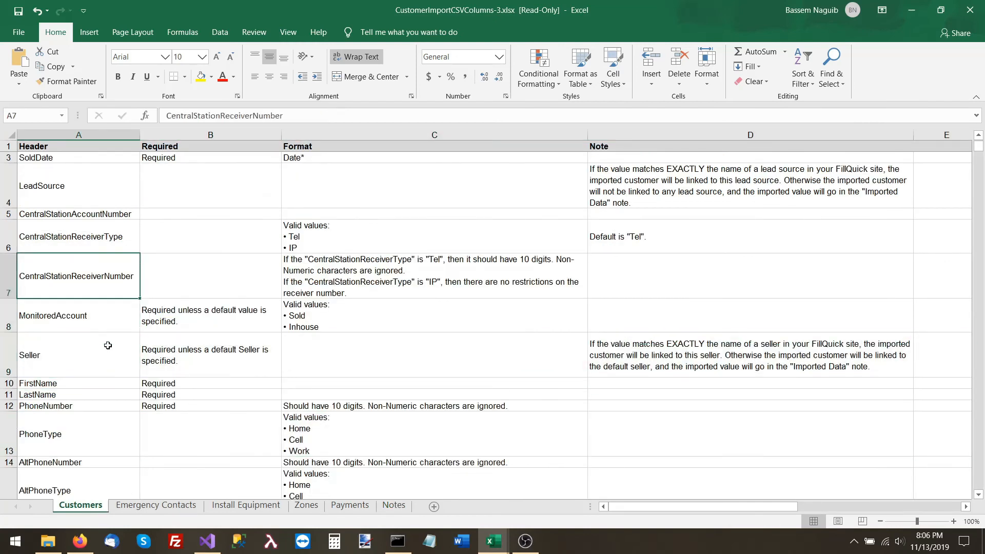
key("Up")
key("Up")
key("Down")
key("Down")
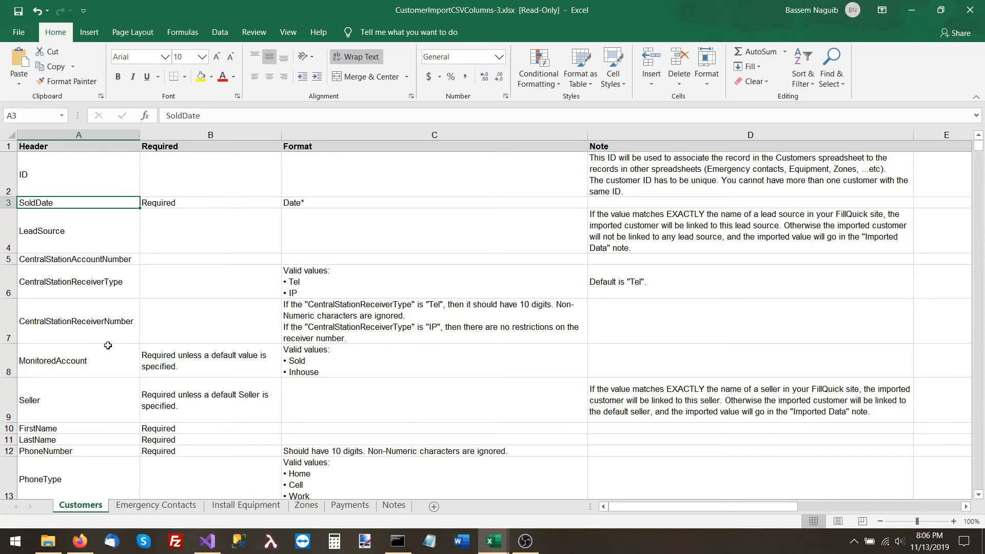
key("Down")
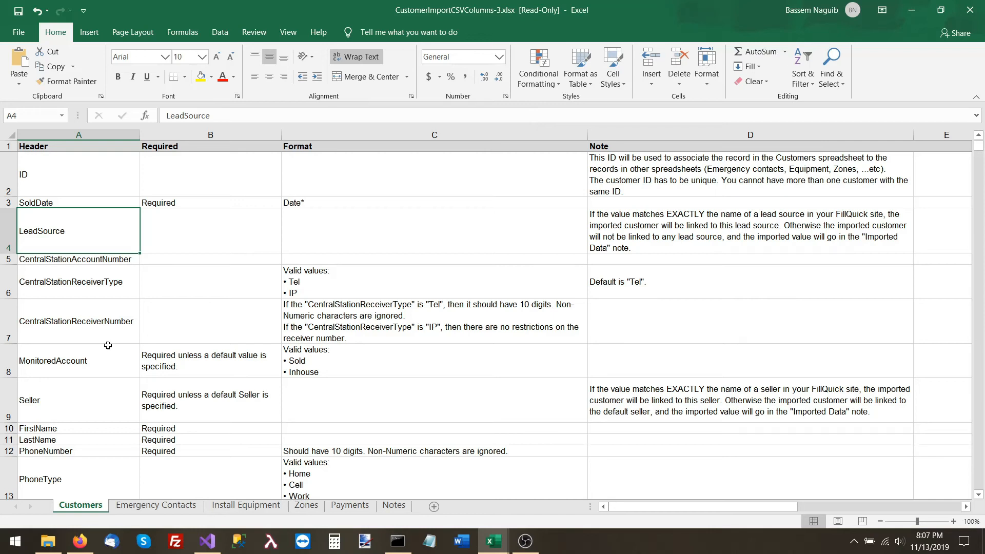
- Return to the Input stage of FillQuick's customer import and delete the uploaded Customers, Install Equipment and Notes CSV files
left_click(79, 541)
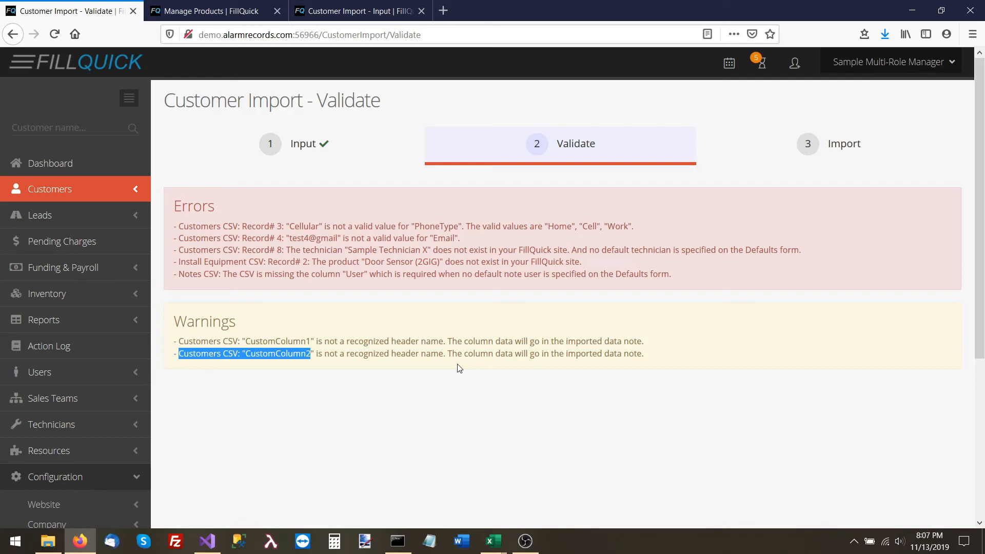
left_click(460, 398)
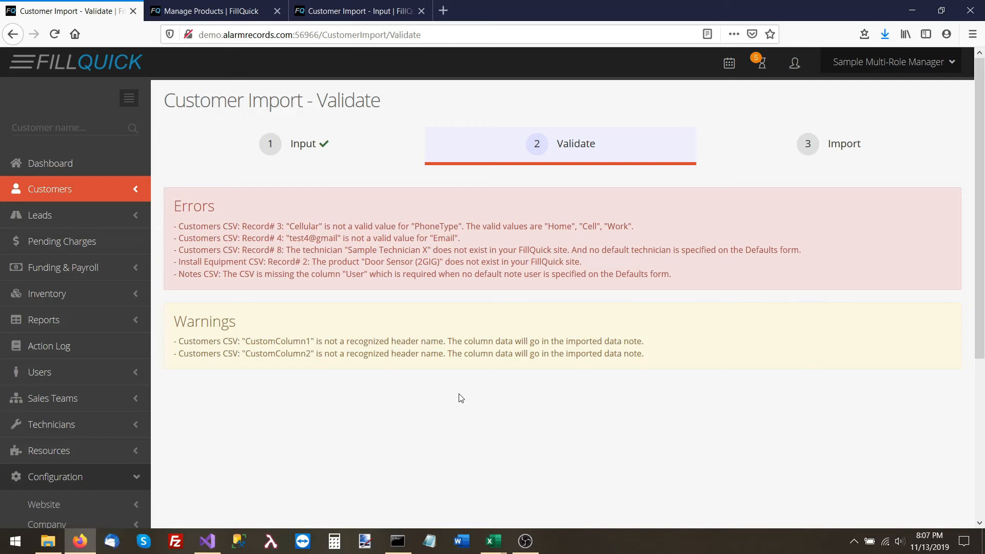
left_click(314, 152)
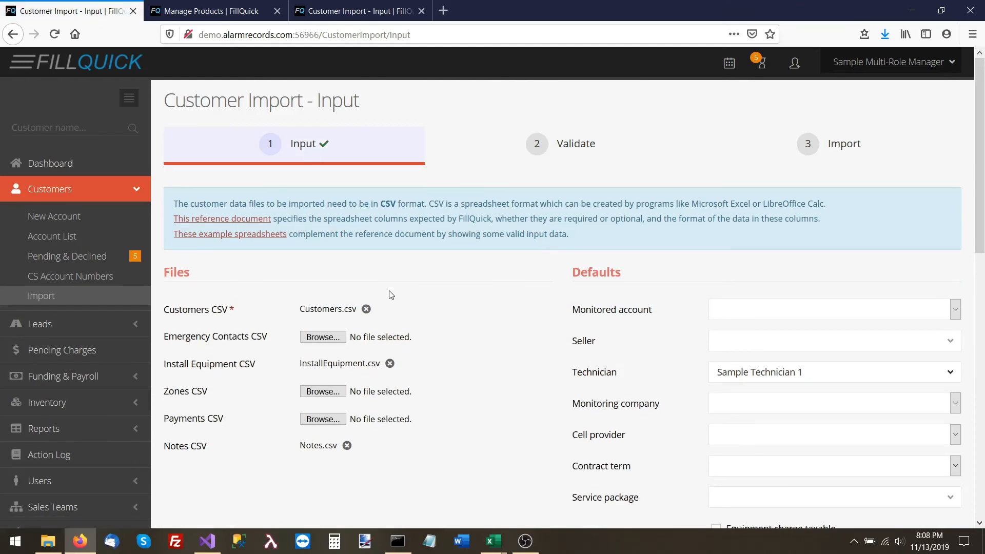
left_click(366, 309)
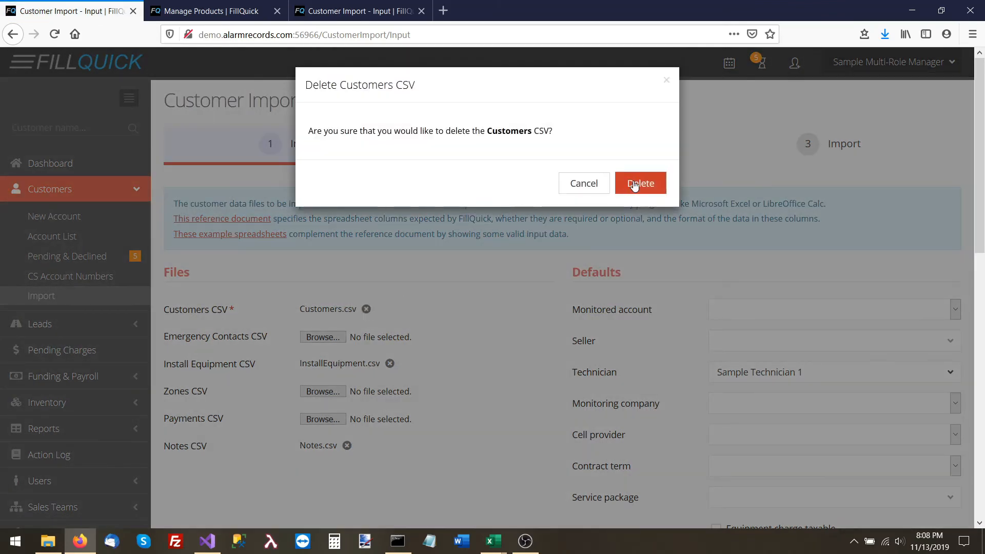
left_click(635, 183)
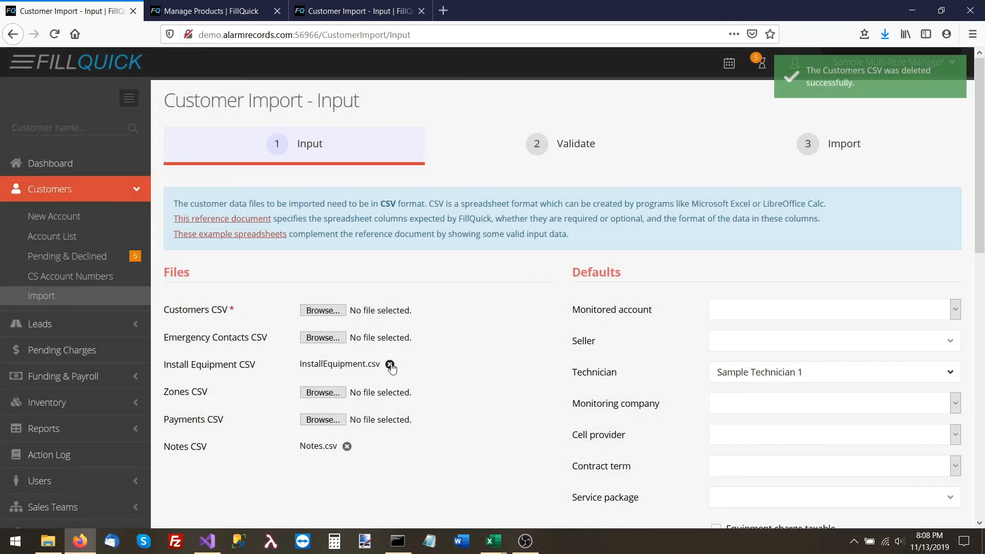
left_click(390, 364)
left_click(640, 181)
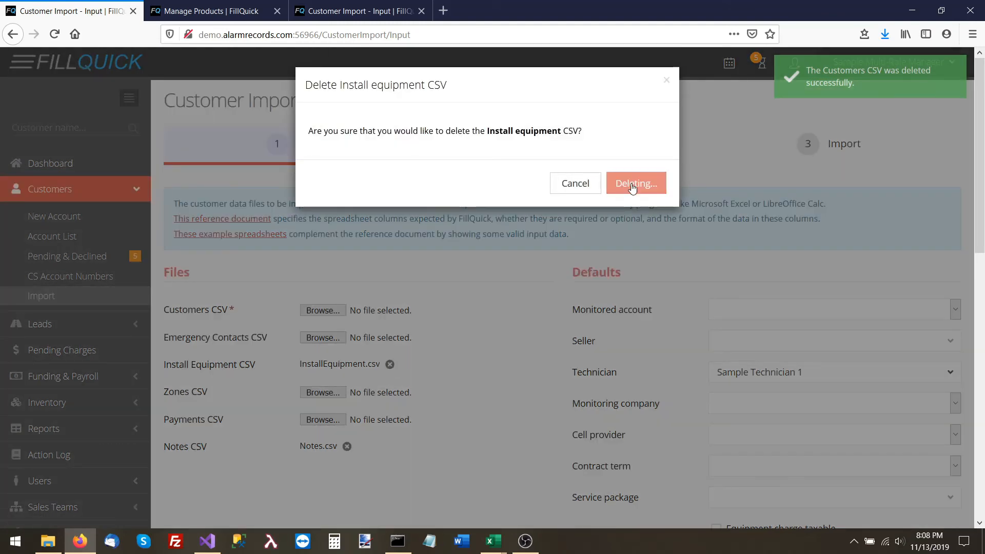
left_click(347, 446)
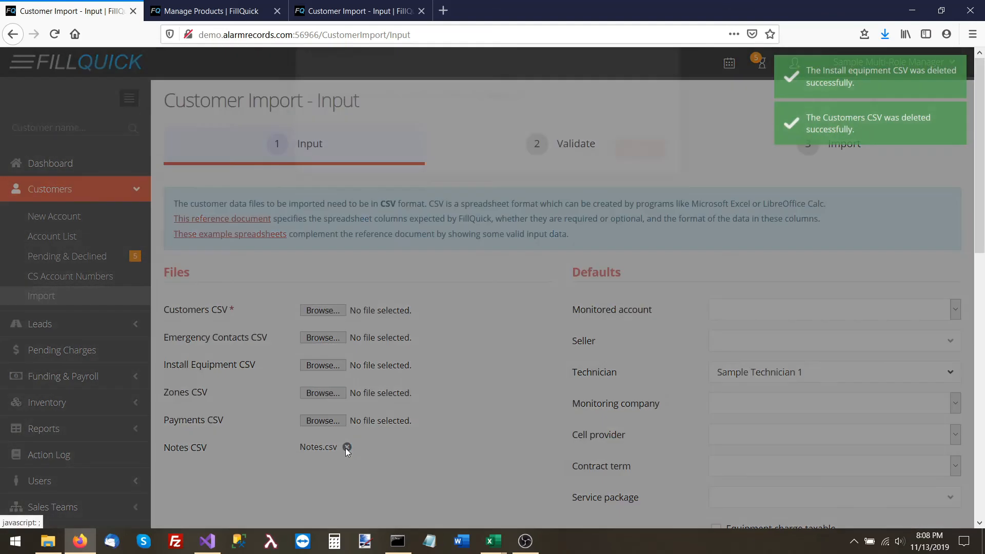
left_click(646, 188)
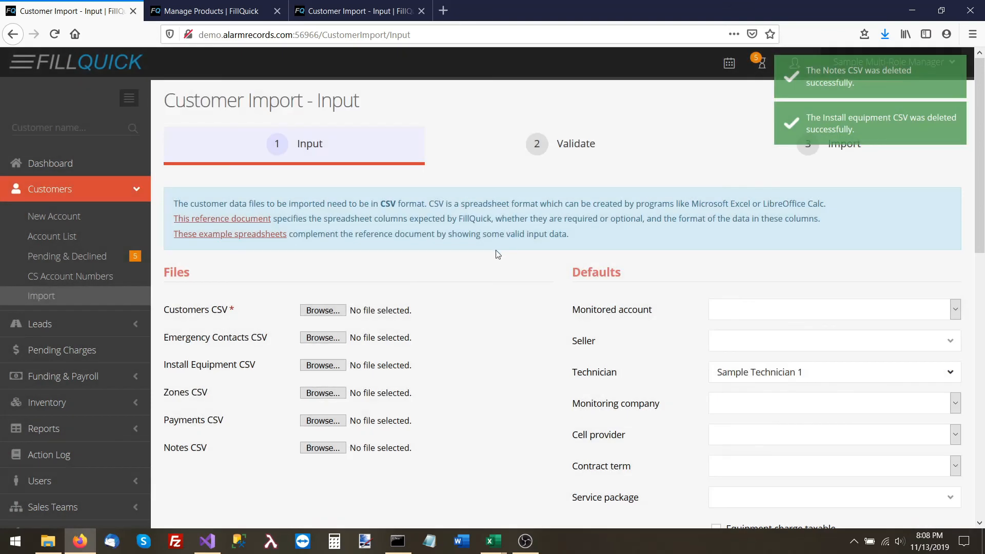
- Upload Customers.csv, InstallEquipment.csv and Notes.csv as the Customers, Install Equipment and Notes files for the import
left_click(344, 311)
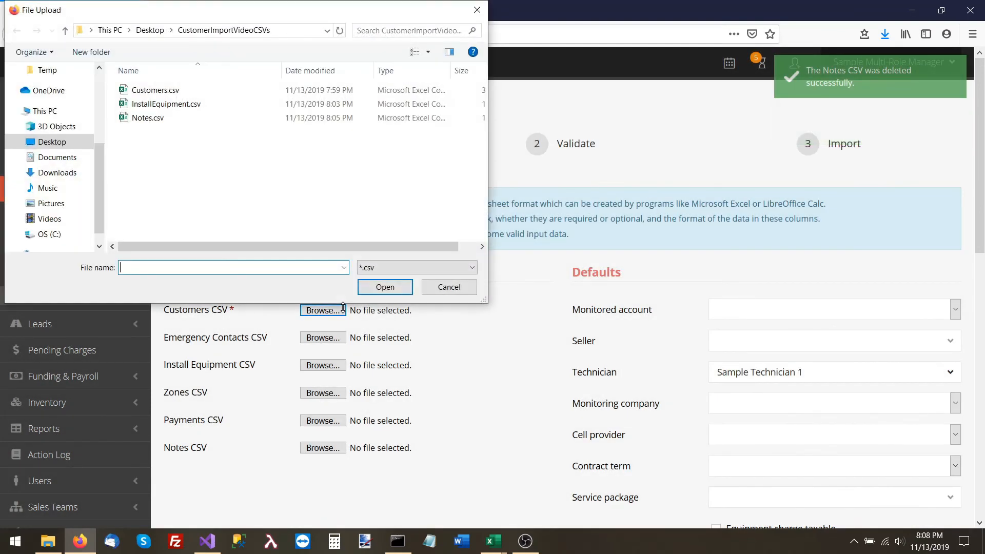
double_click(251, 91)
left_click(322, 365)
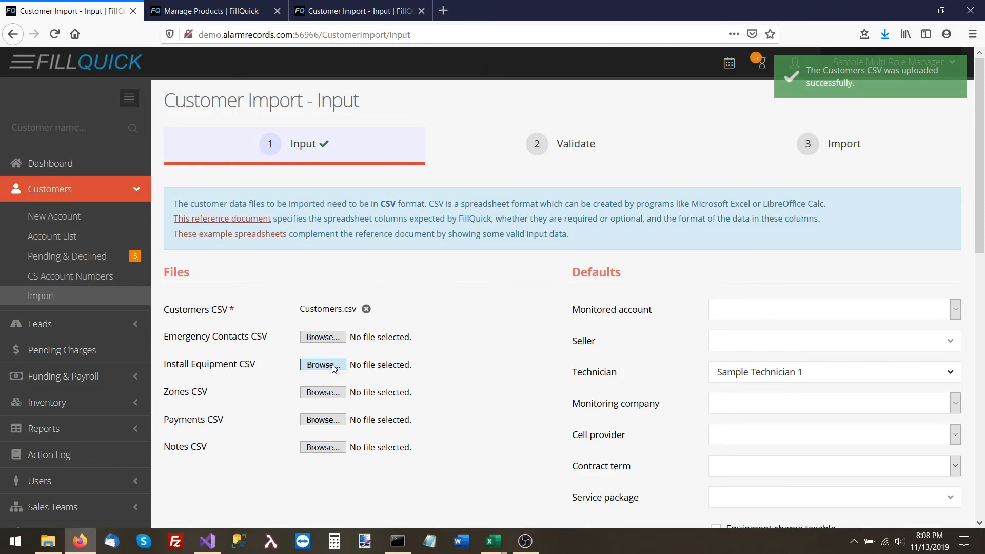
double_click(321, 102)
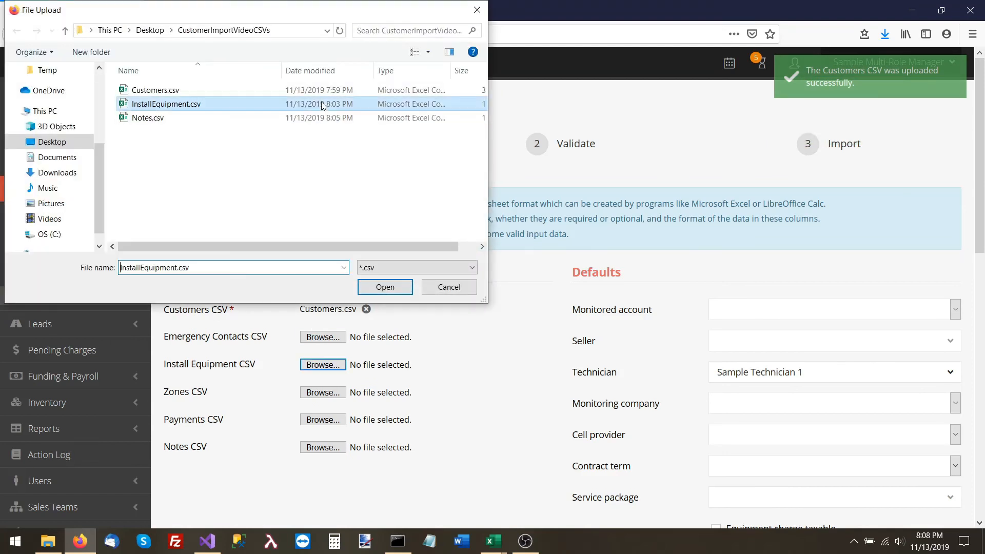
left_click(325, 447)
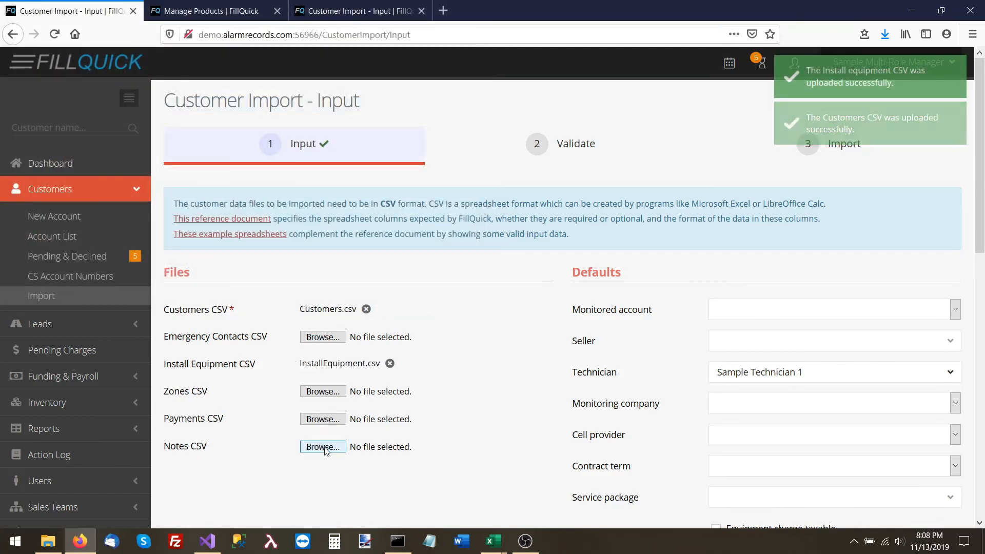
double_click(224, 119)
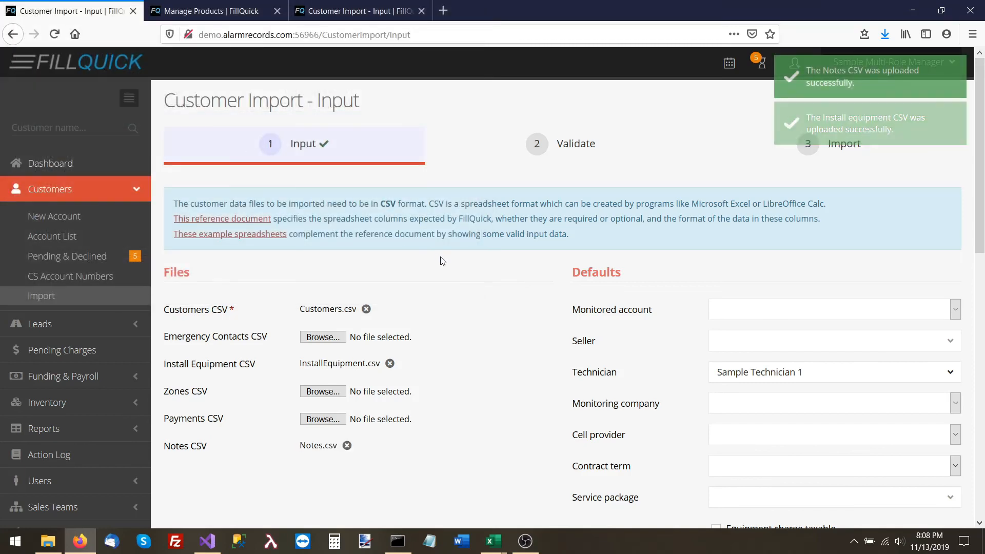
- Run validation on the uploaded CSV files and close the extra Manage Products and Customer Import browser tabs
left_click(540, 163)
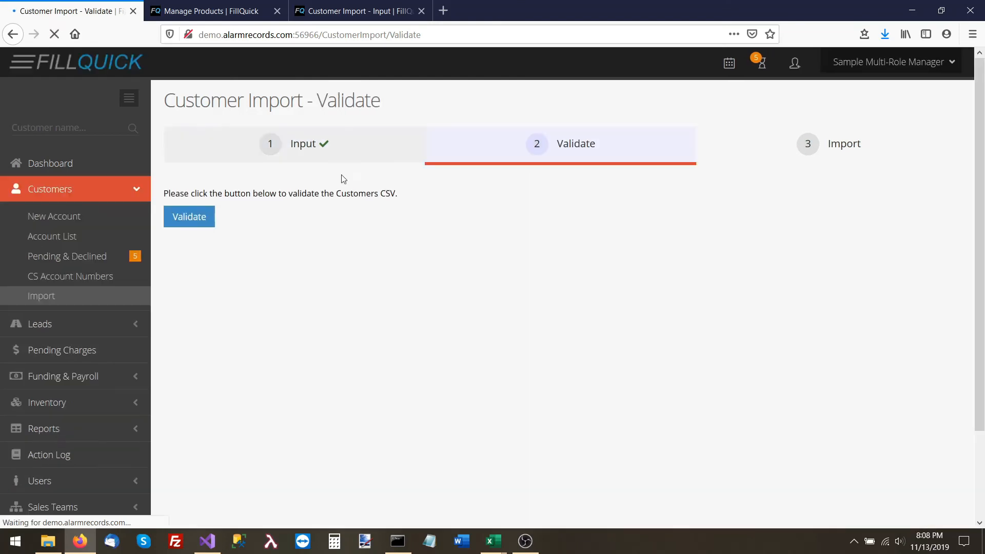
left_click(205, 219)
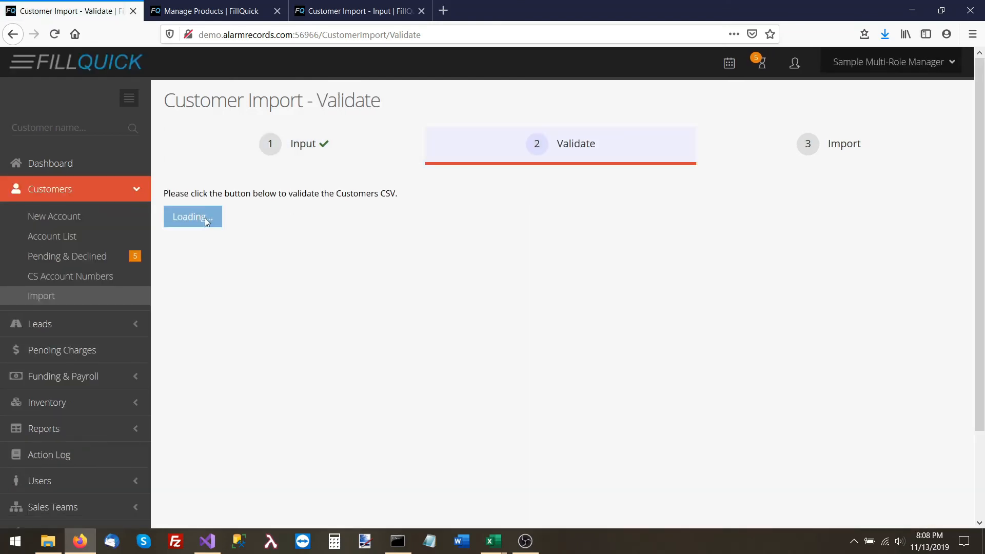
left_click(277, 12)
left_click(277, 12)
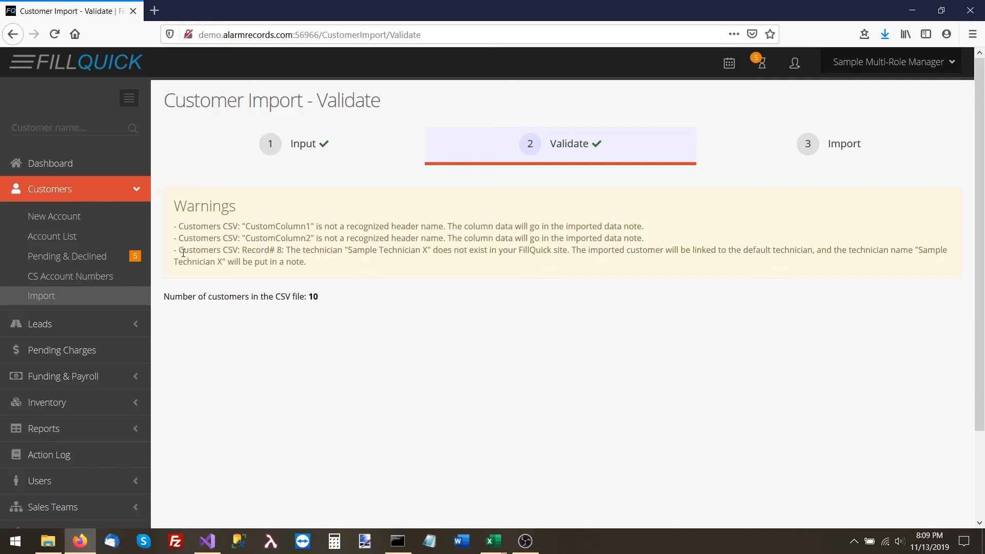
- Review the Record# 8 warning about Sample Technician X and check the default technician on the Input stage in a separate browser tab
left_click_drag(180, 251, 283, 248)
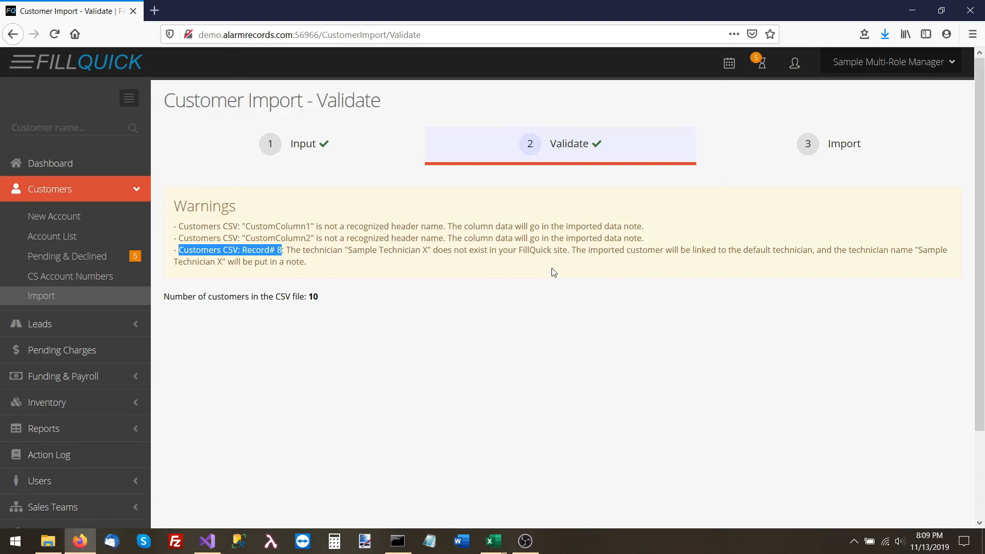
left_click_drag(348, 250, 428, 250)
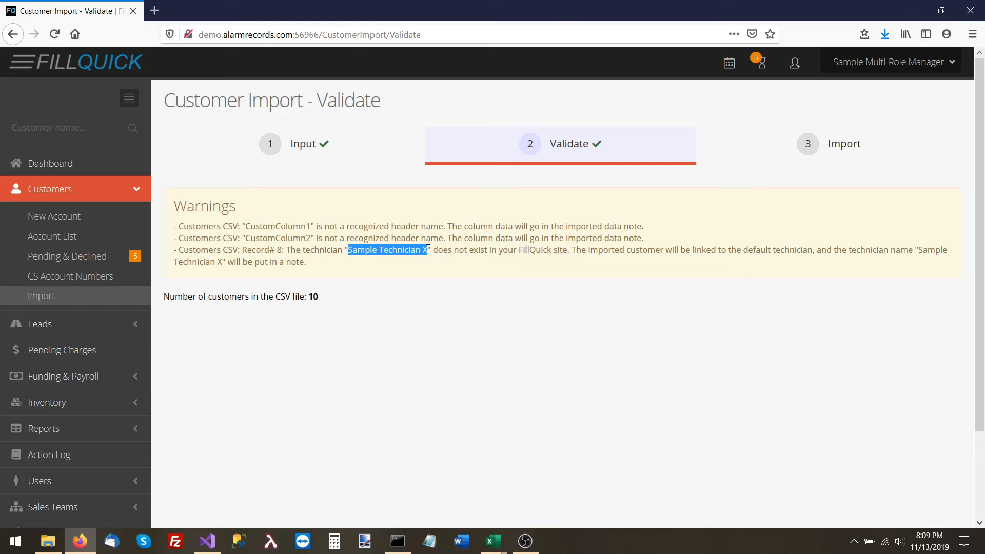
right_click(299, 146)
left_click(302, 151)
left_click(236, 10)
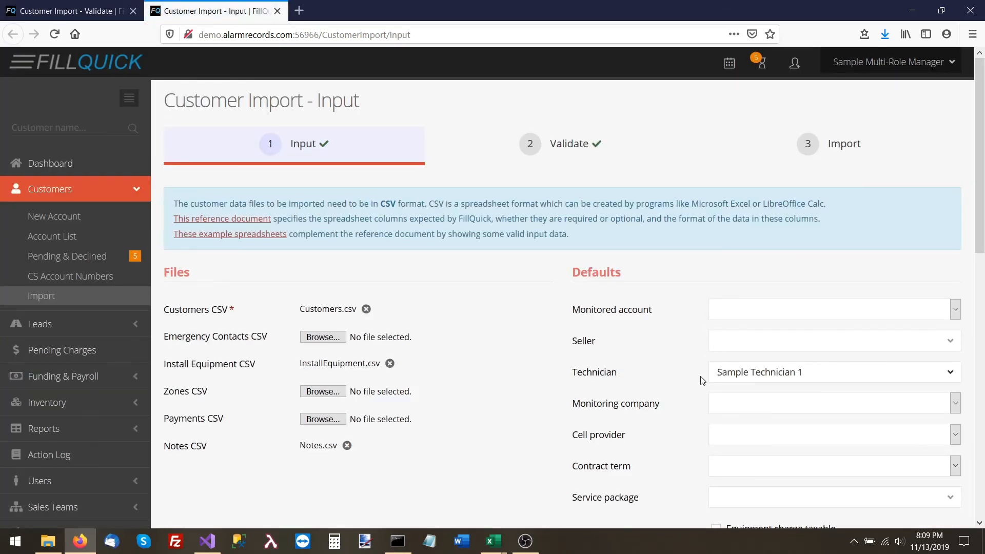
- Close the extra Input tab and run the customer import from the Import stage
left_click(277, 11)
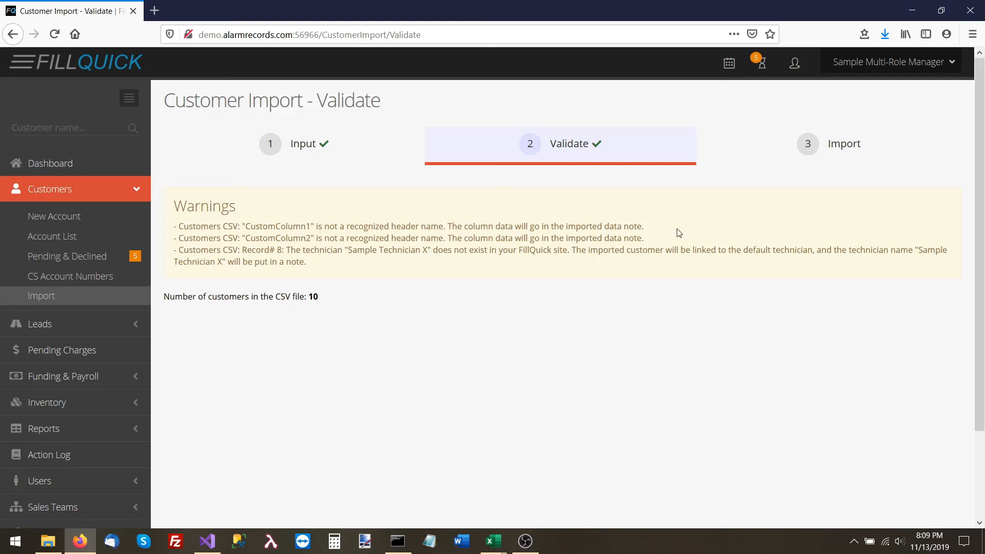
left_click(793, 155)
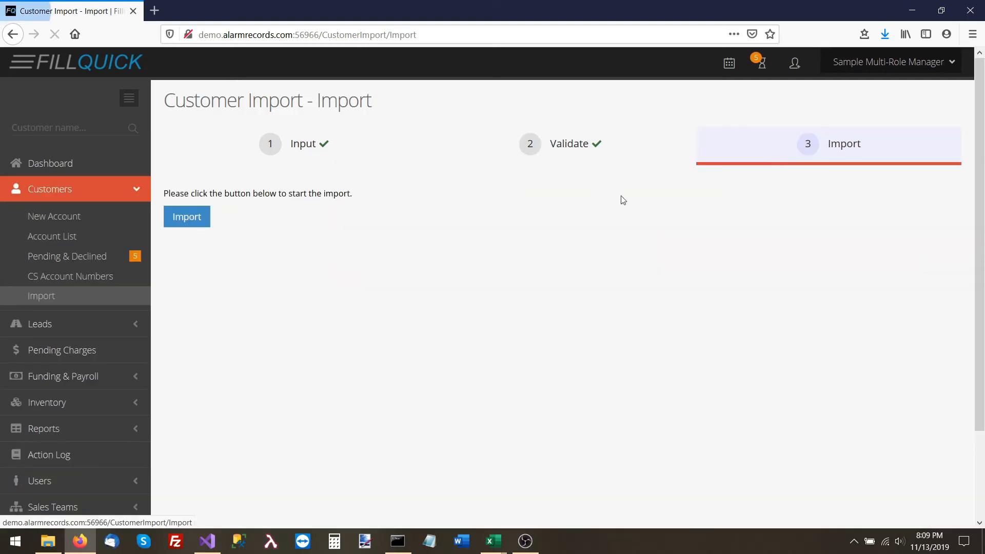
left_click(187, 218)
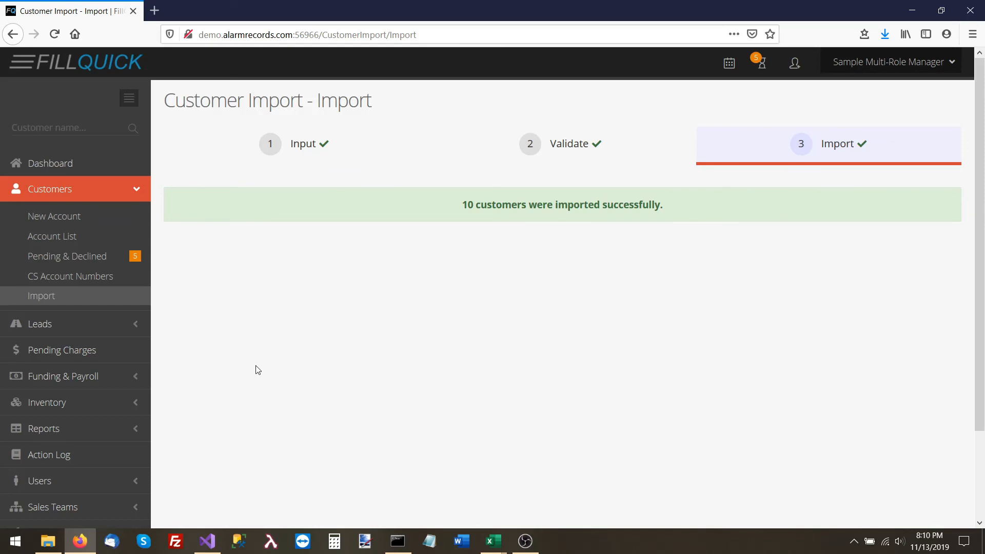
- Switch to Customers.csv in Excel, locate the record with ID 8 and select its customer's last name
left_click(493, 540)
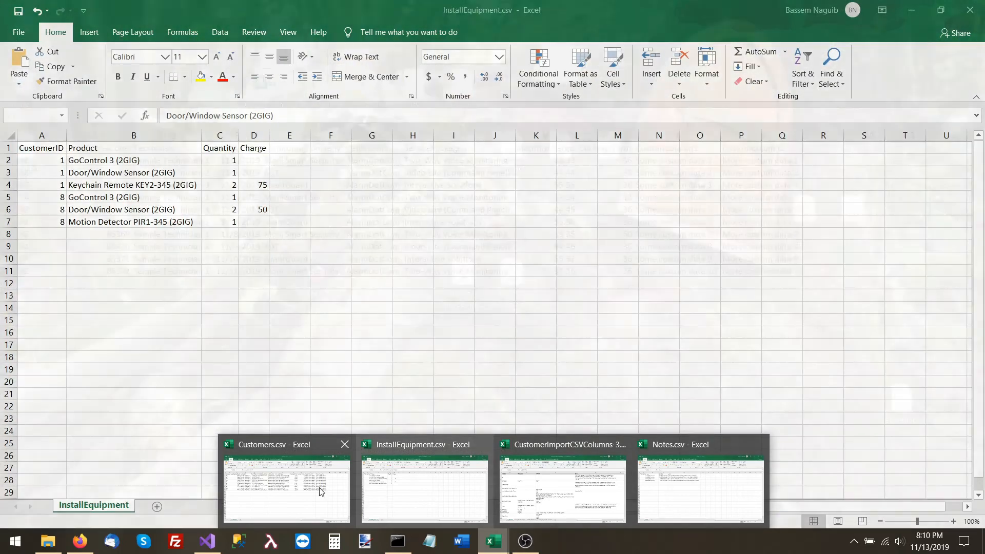
left_click(320, 491)
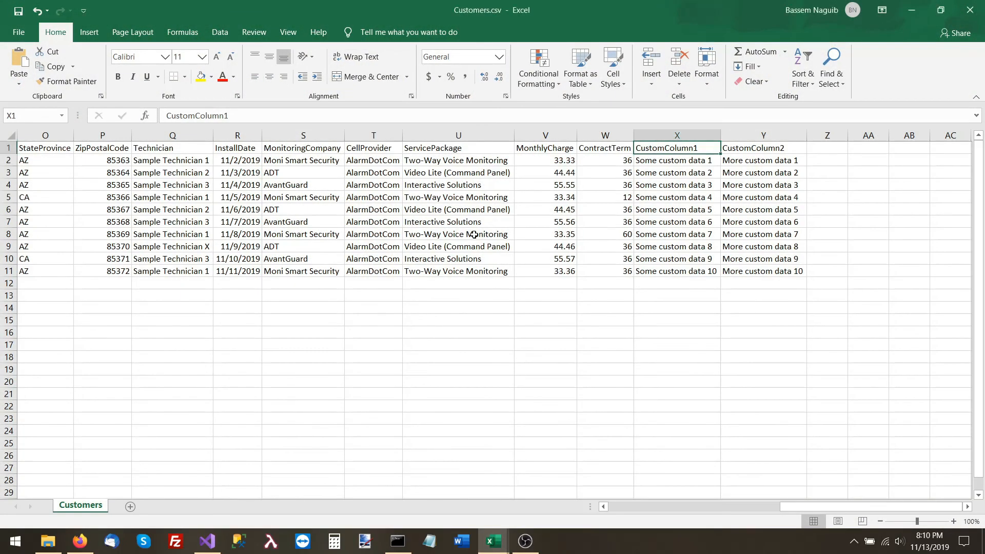
left_click(658, 246)
key("Left")
key("Left")
key("Left")
key("Left")
key("Left")
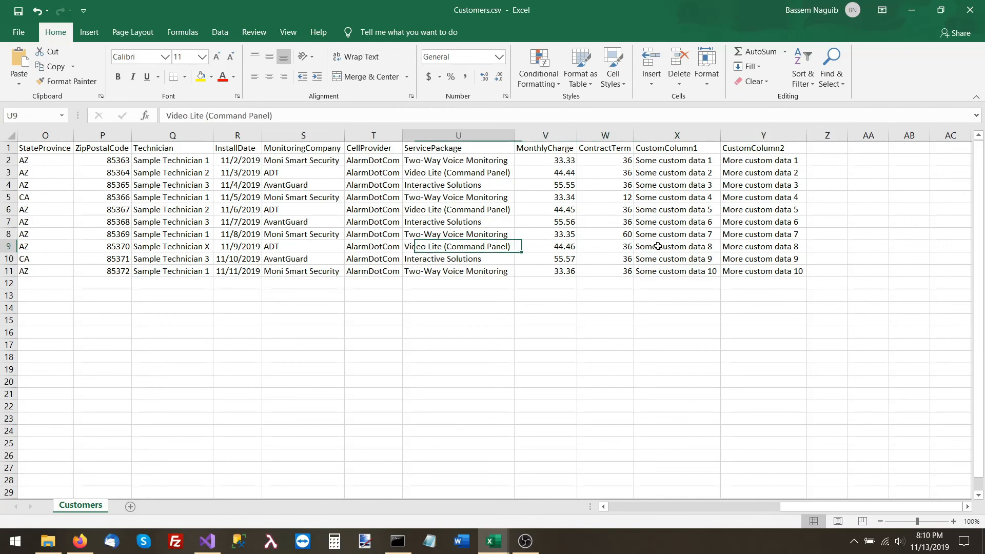
key("Left")
key("Left")
key("Left")
key("Left")
key("Left")
key("Left")
key("Left")
key("Left")
key("Left")
key("Left")
key("Left")
key("Left")
key("Left")
key("Left")
key("Left")
key("Left")
key("Left")
key("Left")
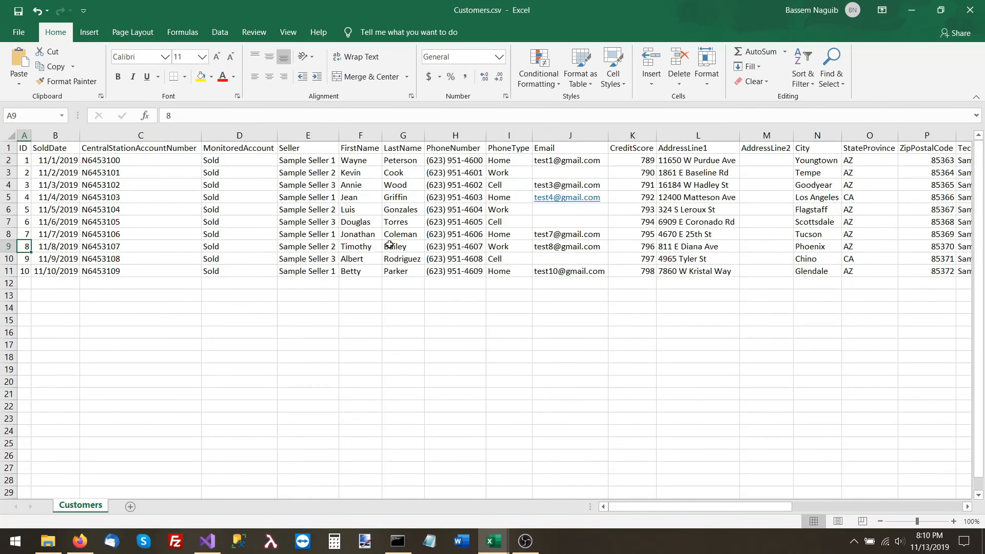
double_click(392, 247)
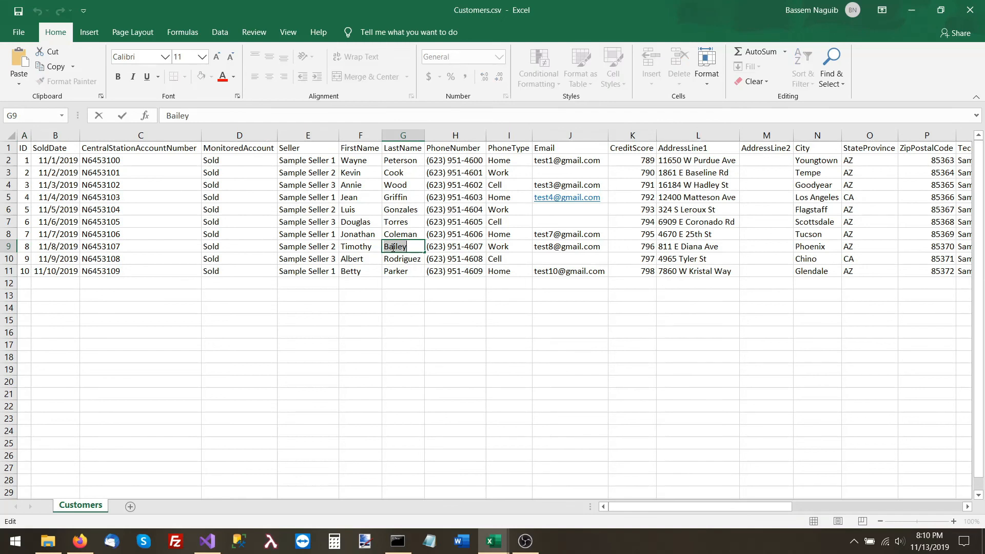
- Switch to FillQuick, search customers by the last name from record 8 and open the matching imported account
left_click(79, 541)
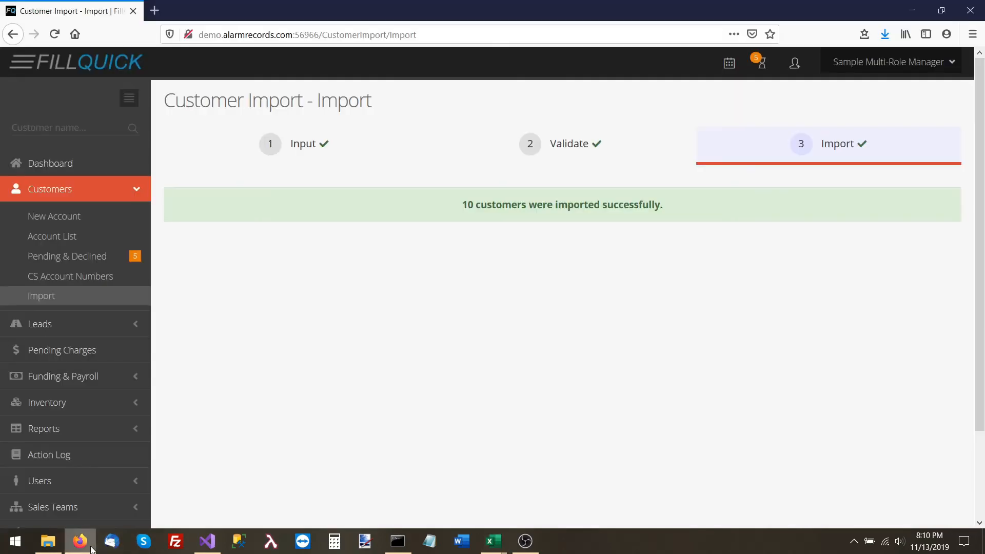
left_click(77, 123)
type("Bailey")
key("Return")
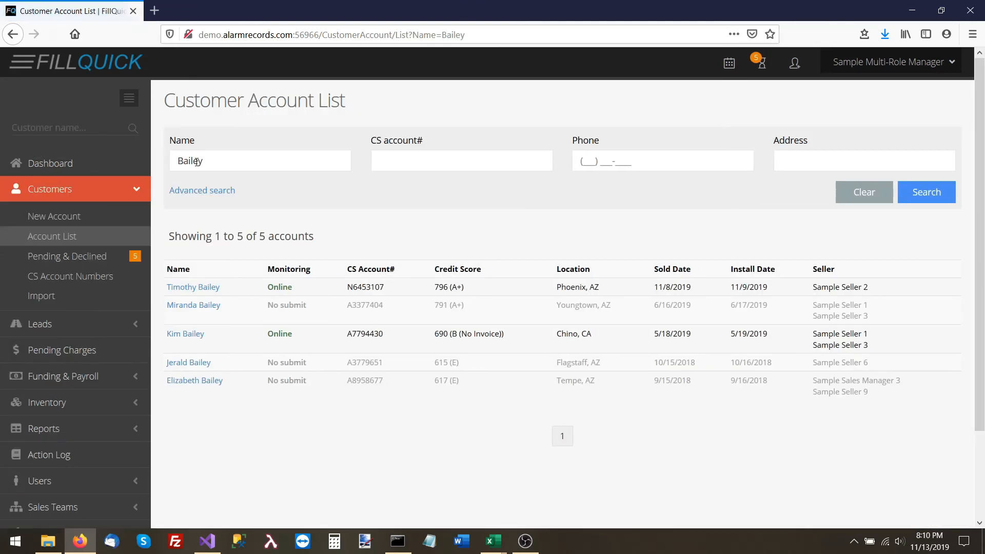
left_click(204, 289)
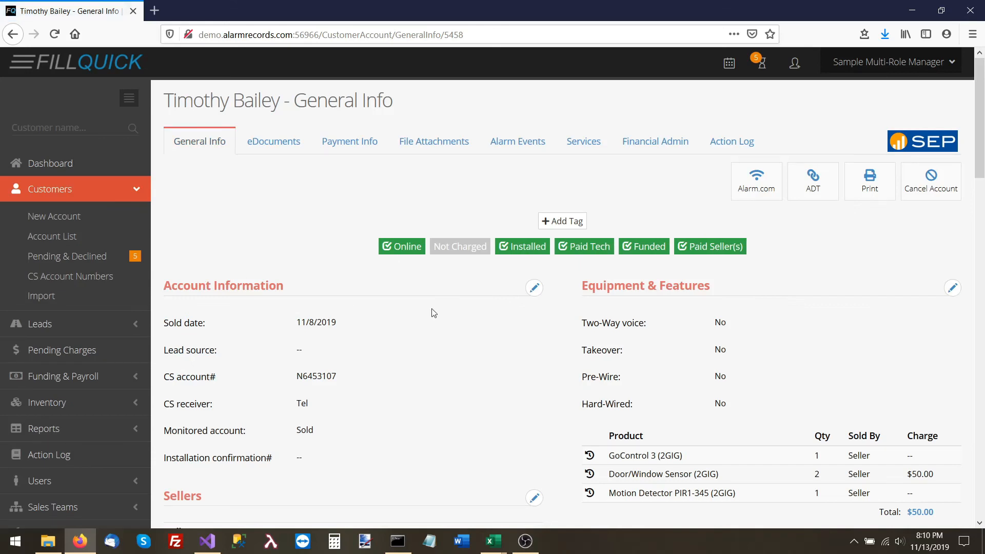
- Examine the account's installation technician and the imported data note's Technician, CustomColumn1 and CustomColumn2 entries
scroll(433, 312, "down", 6)
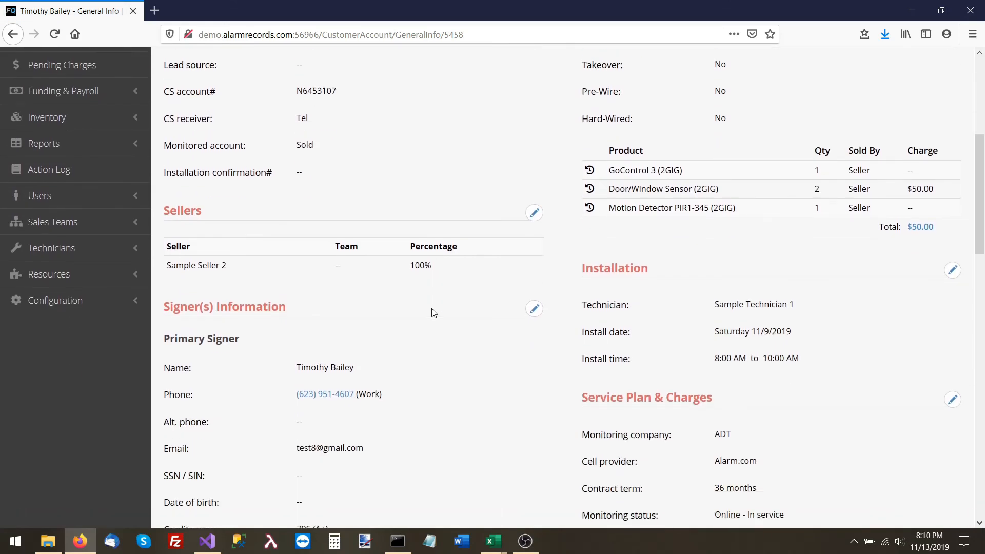
left_click_drag(583, 272, 794, 266)
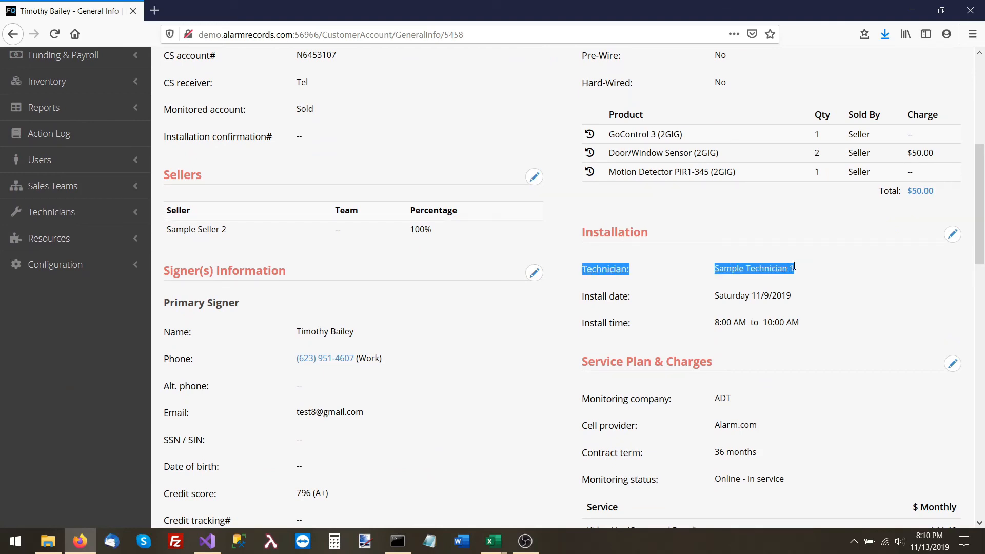
scroll(793, 266, "down", 17)
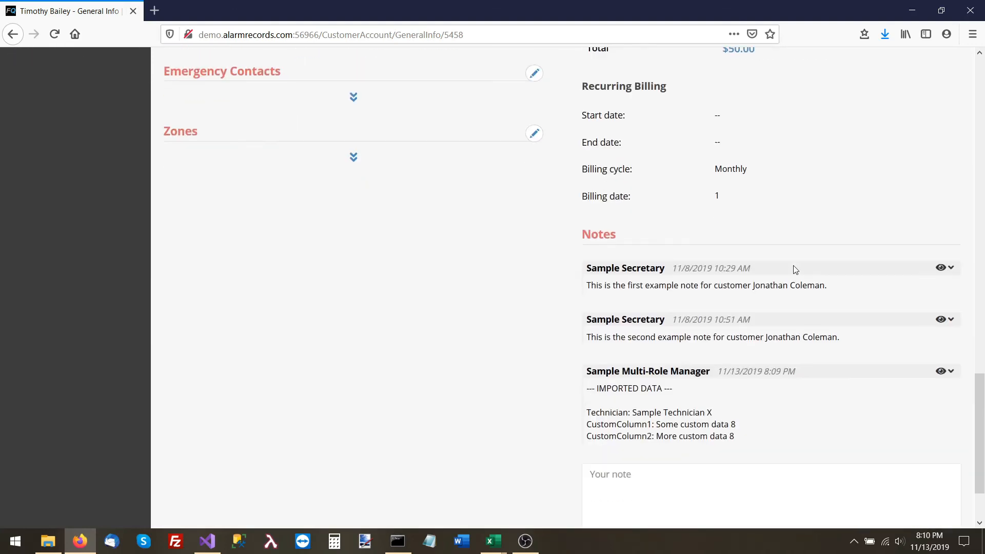
scroll(794, 269, "down", 1)
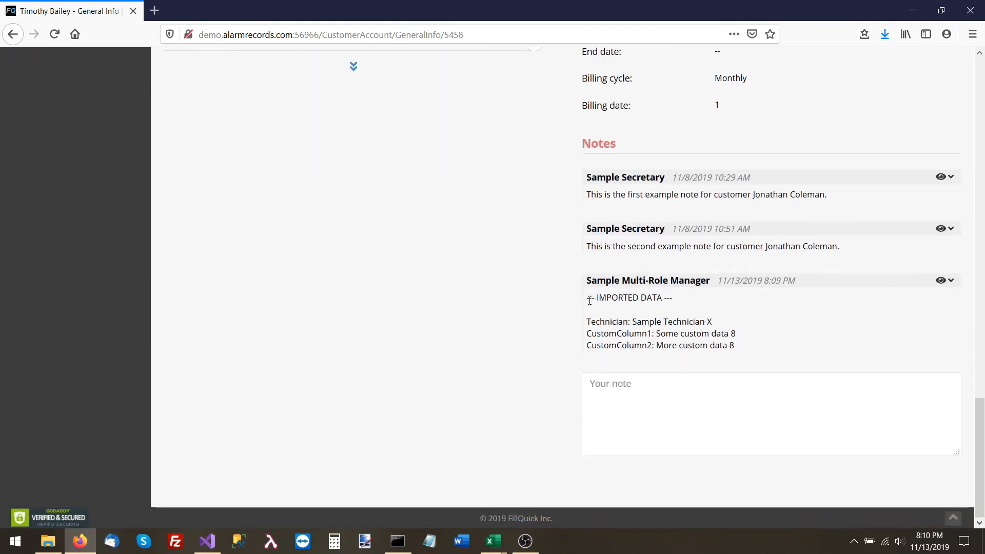
left_click_drag(591, 298, 631, 322)
left_click(632, 322)
left_click_drag(586, 322, 715, 325)
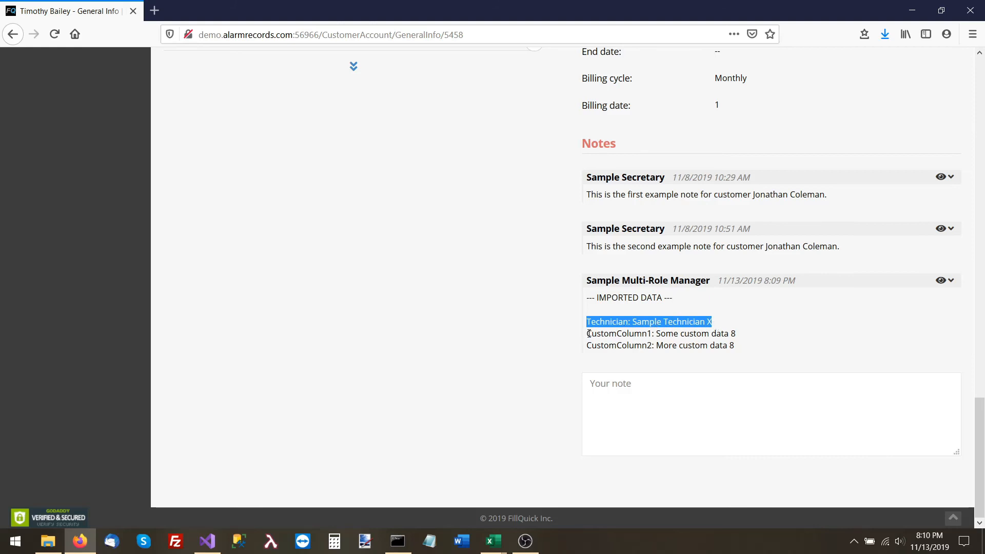
left_click_drag(588, 335, 734, 343)
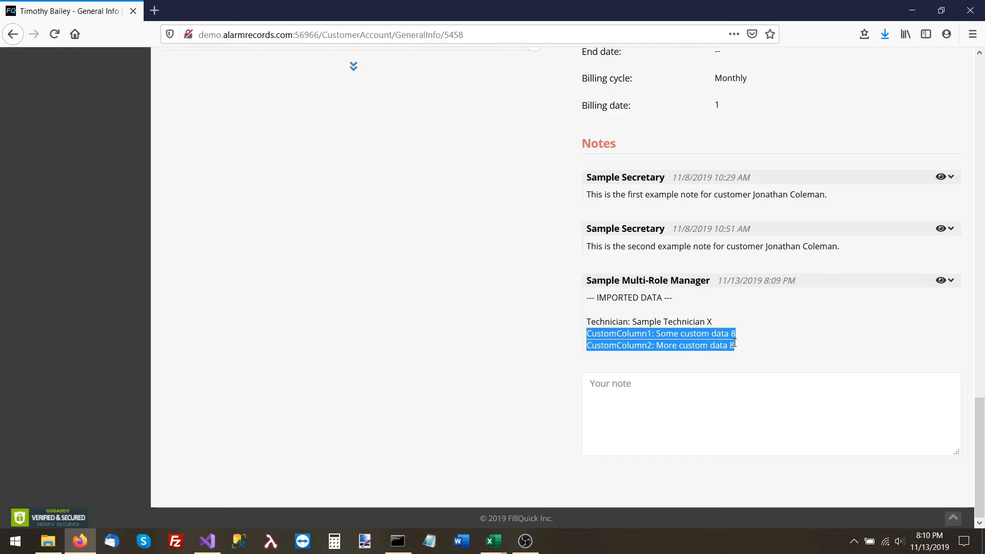
left_click(788, 348)
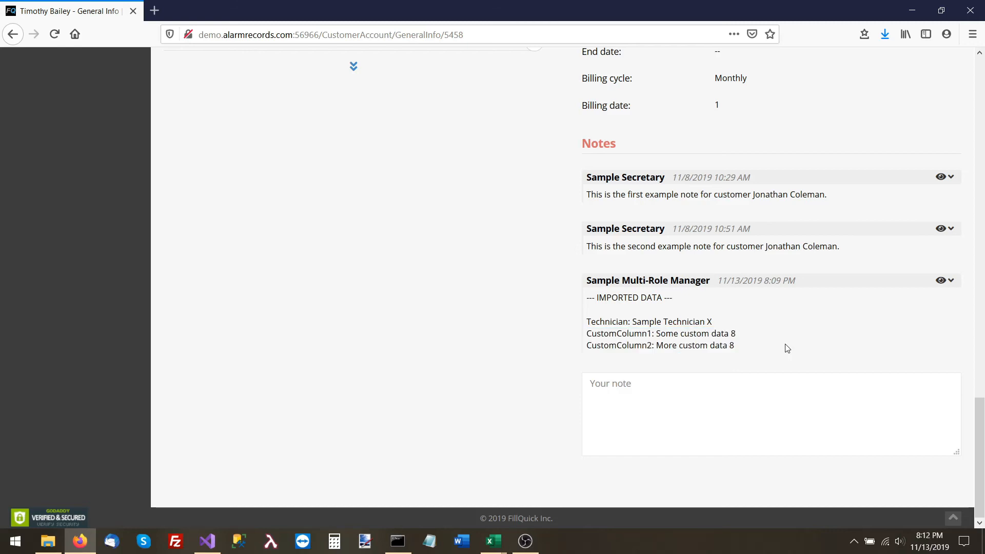